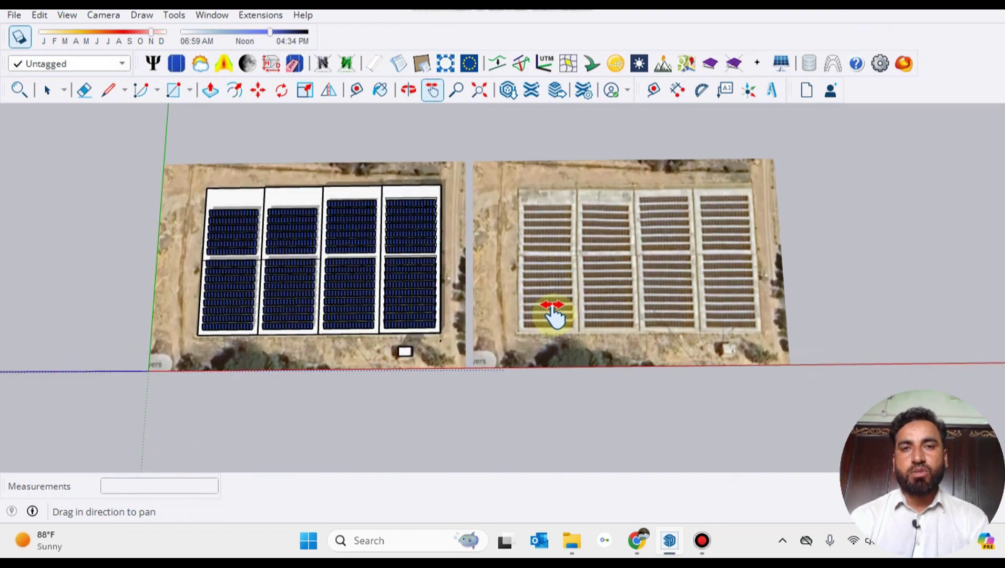
Examine the modelled solar plant beside the satellite image of the real site, comparing the panel rows and blocks
scroll(552, 314, "up", 5)
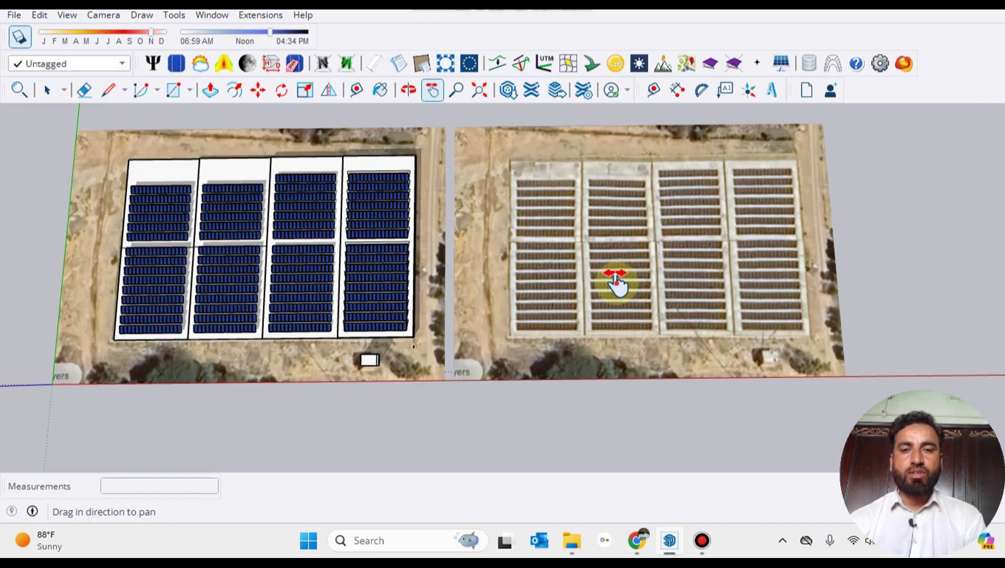
scroll(445, 294, "down", 4)
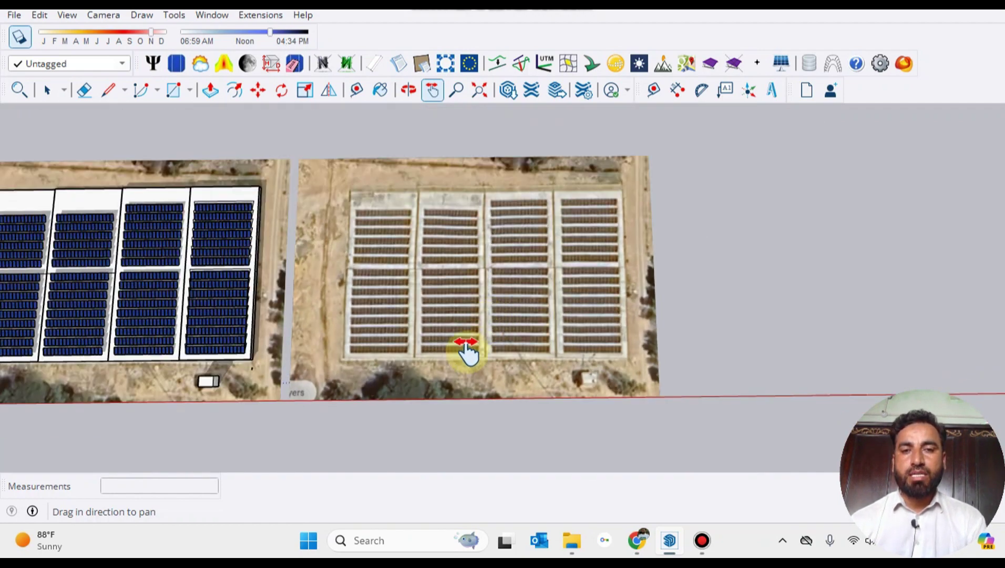
scroll(467, 351, "up", 2)
left_click_drag(472, 362, 658, 293)
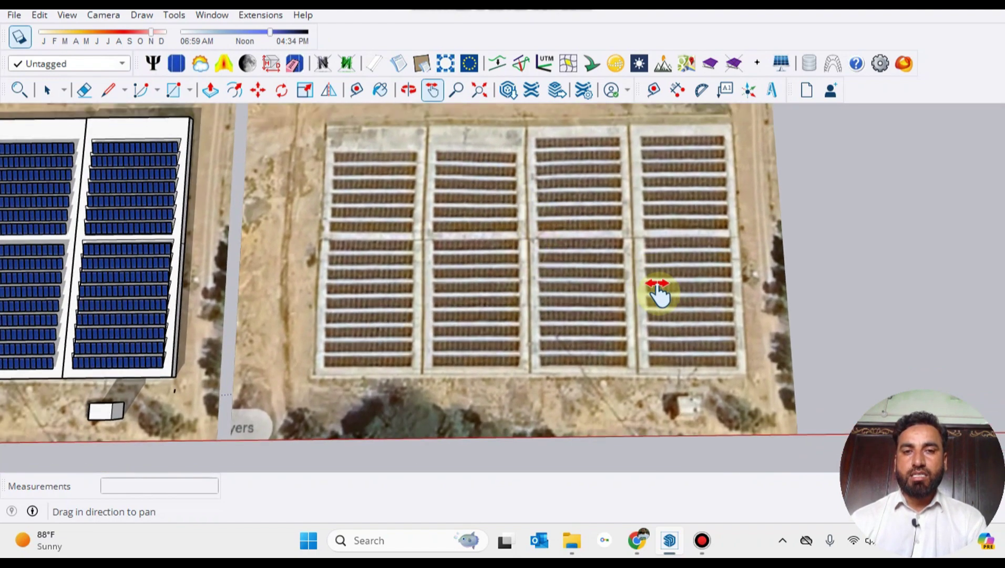
scroll(542, 298, "down", 1)
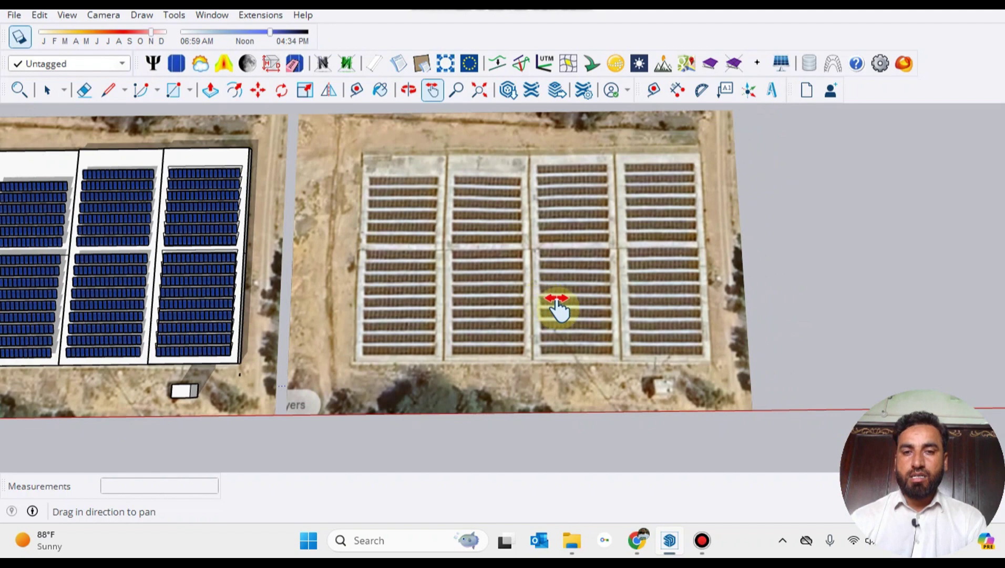
left_click_drag(562, 272, 493, 327)
scroll(451, 334, "up", 1)
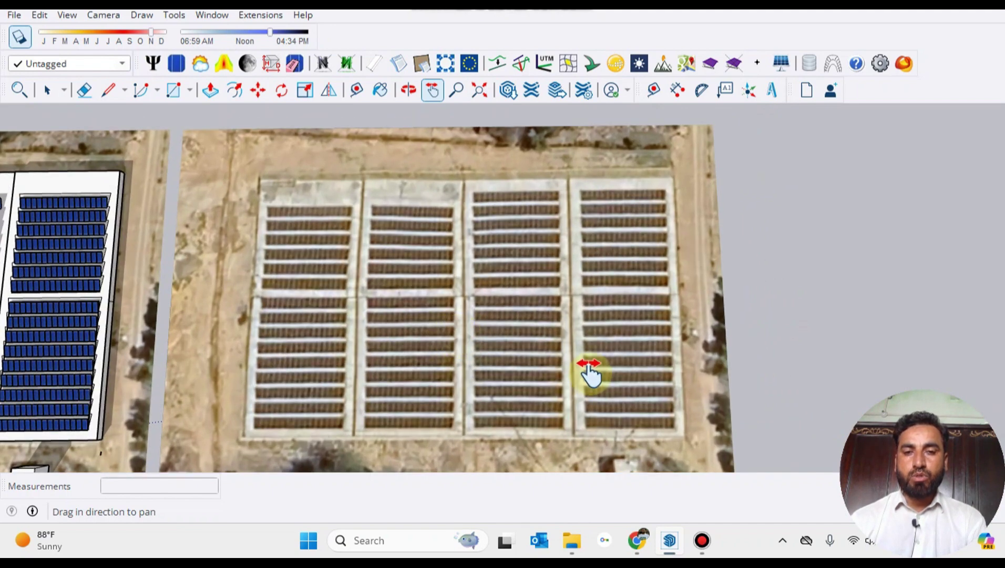
left_click_drag(590, 375, 741, 263)
left_click_drag(415, 265, 717, 300)
left_click_drag(509, 274, 650, 287)
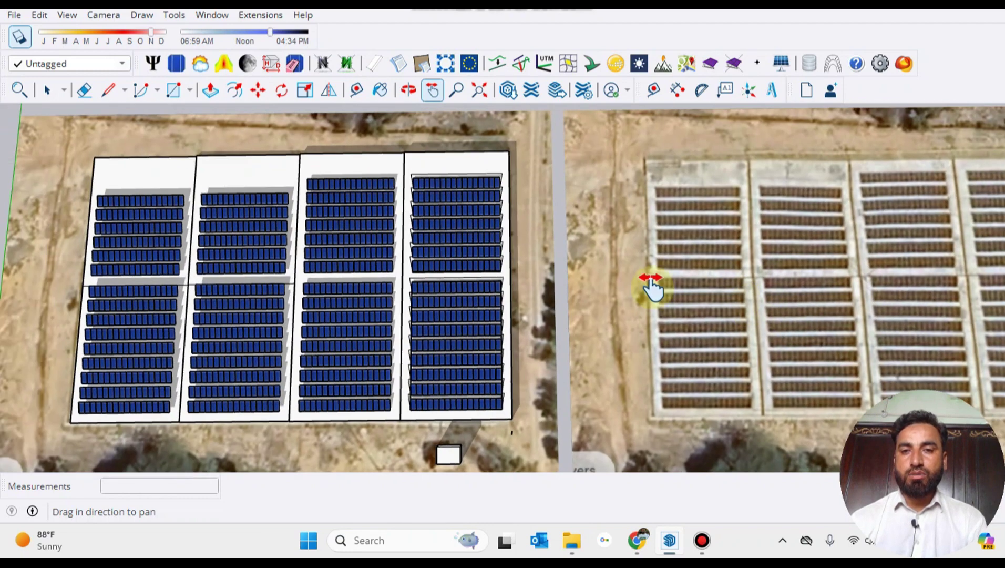
left_click_drag(519, 287, 642, 287)
scroll(642, 361, "down", 1)
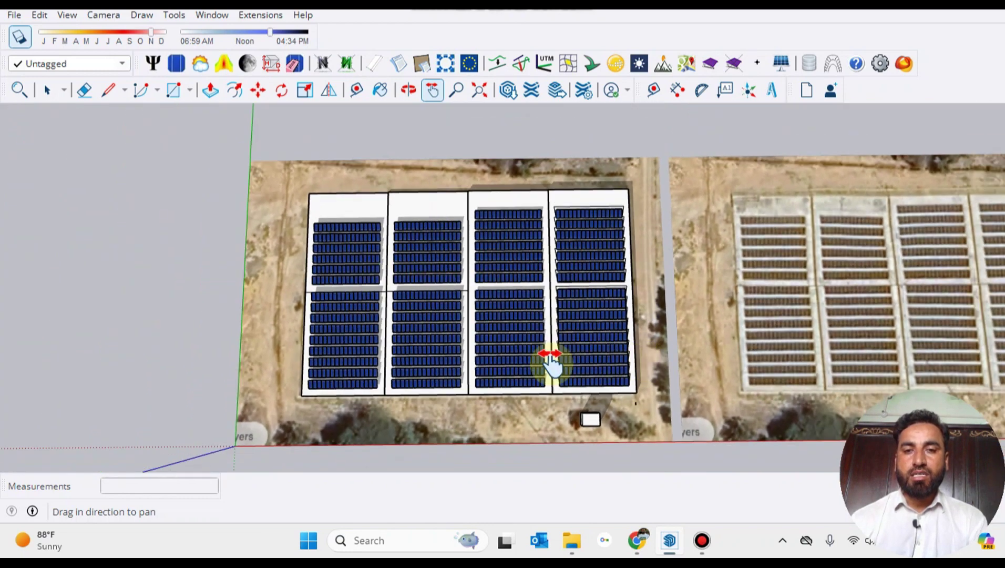
scroll(570, 298, "up", 2)
left_click_drag(710, 268, 451, 314)
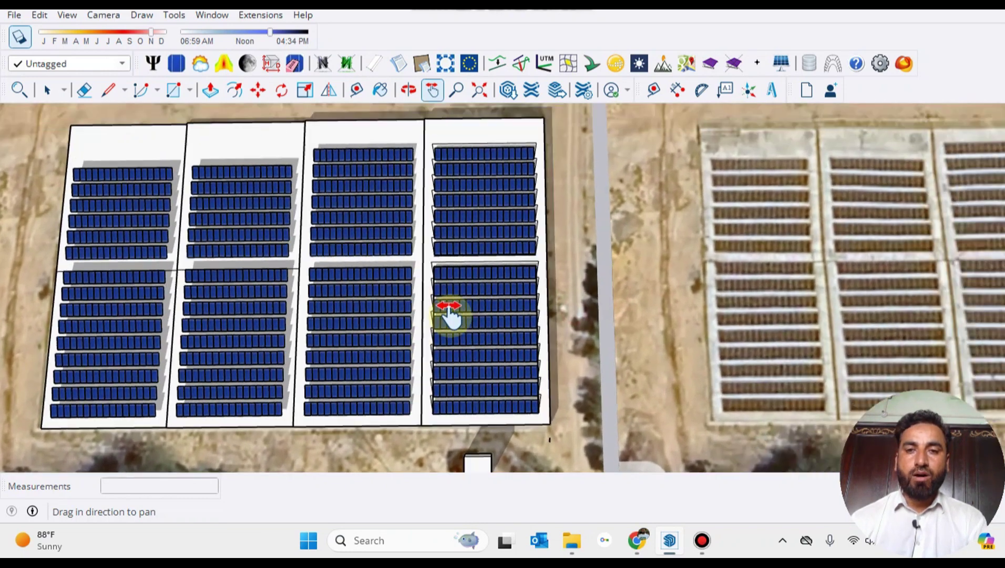
scroll(722, 321, "up", 3)
scroll(743, 314, "down", 4)
left_click_drag(742, 314, 612, 321)
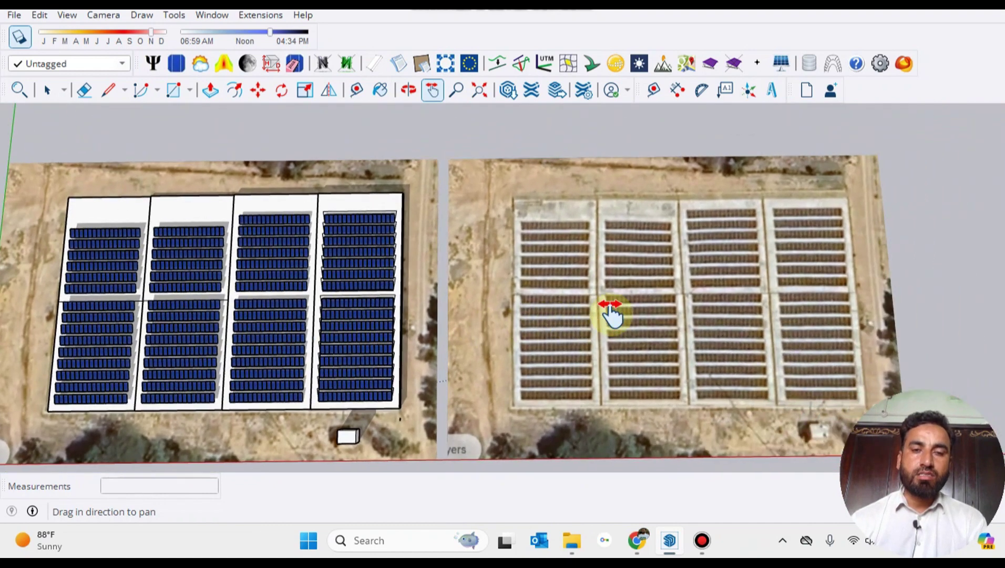
scroll(610, 314, "down", 2)
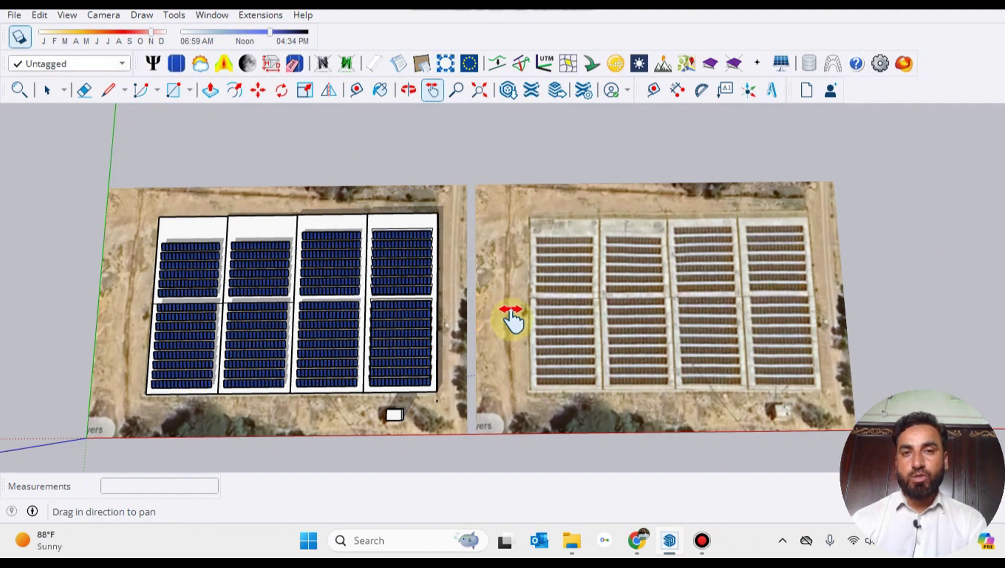
scroll(532, 341, "down", 3)
scroll(531, 341, "up", 2)
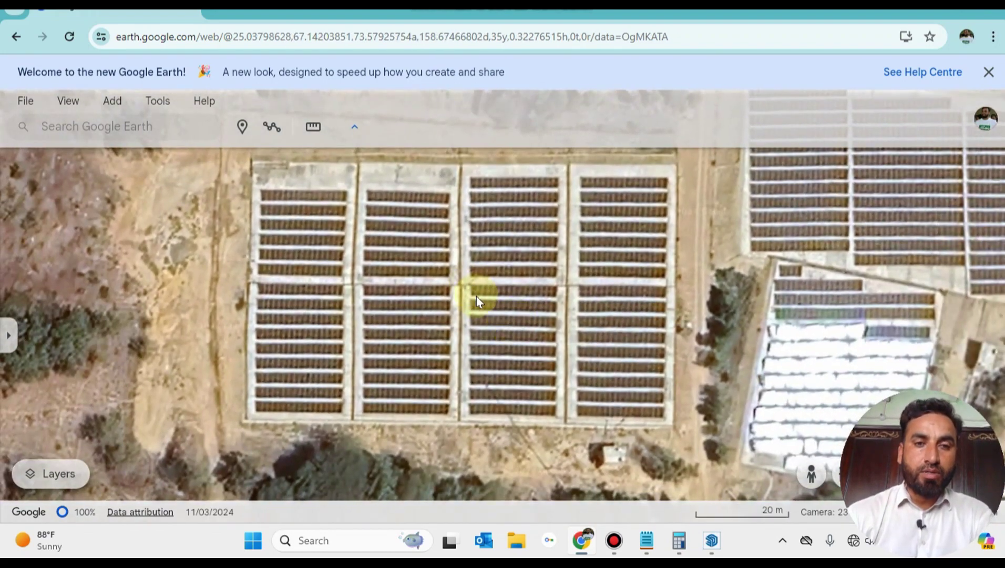
Measure the site's width along its upper boundary in Google Earth and record it in a new Notepad tab as "102m=W"
scroll(478, 288, "down", 3)
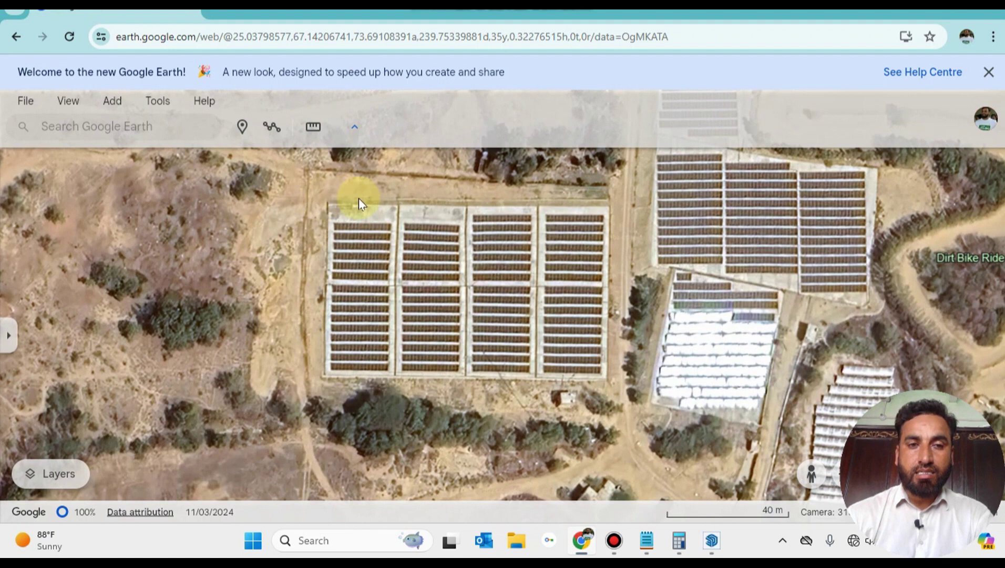
left_click(313, 127)
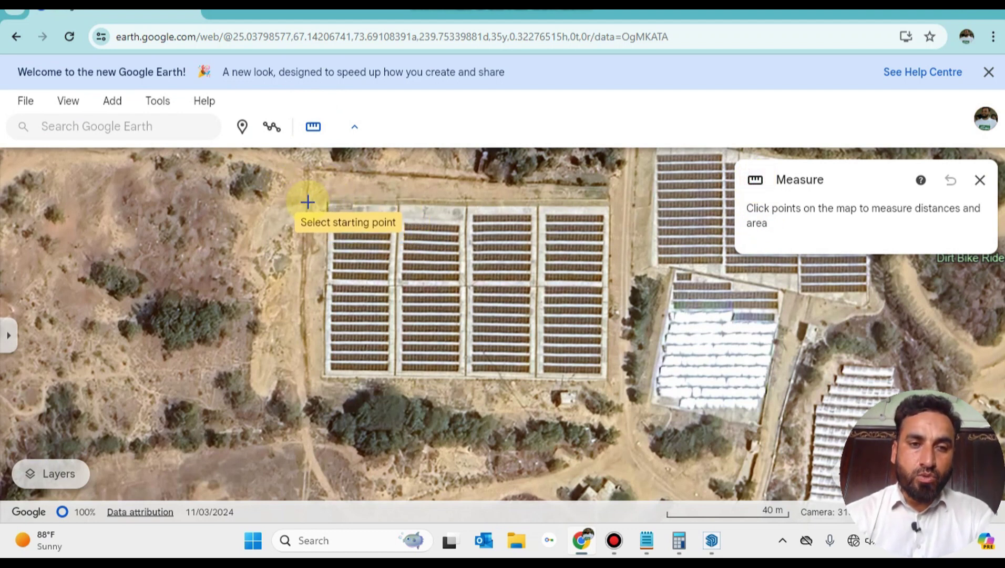
left_click(310, 169)
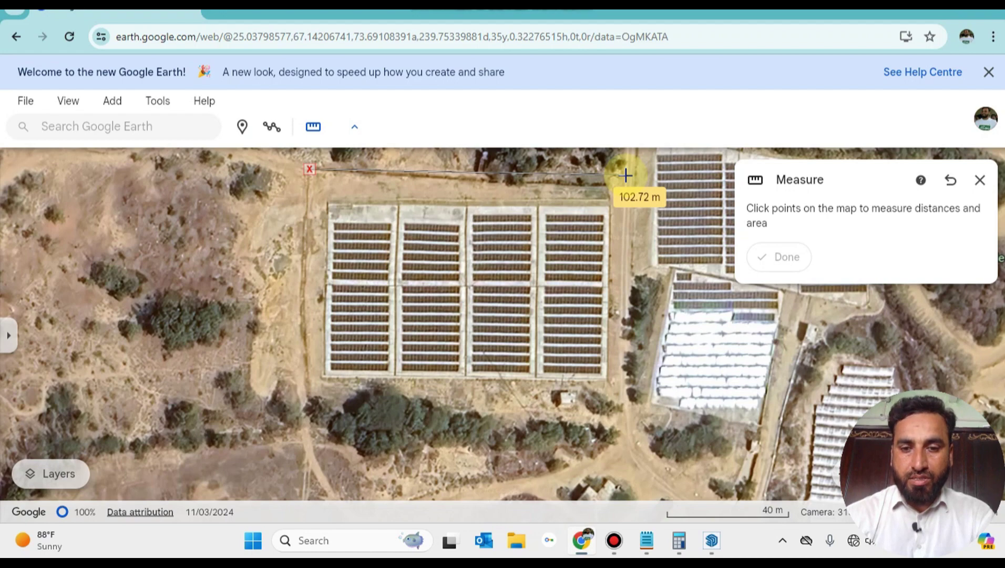
left_click(644, 540)
left_click(164, 122)
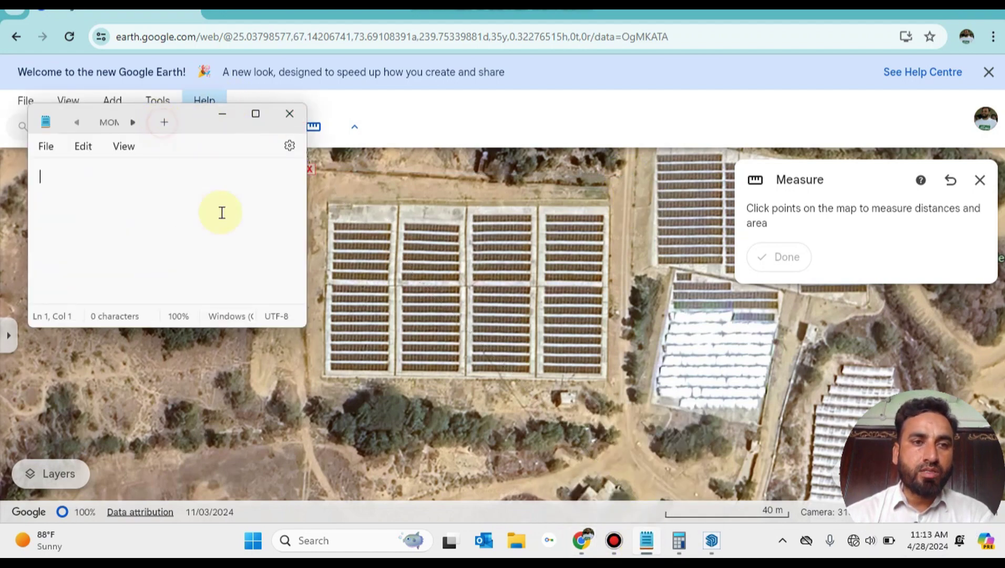
type("102m=W")
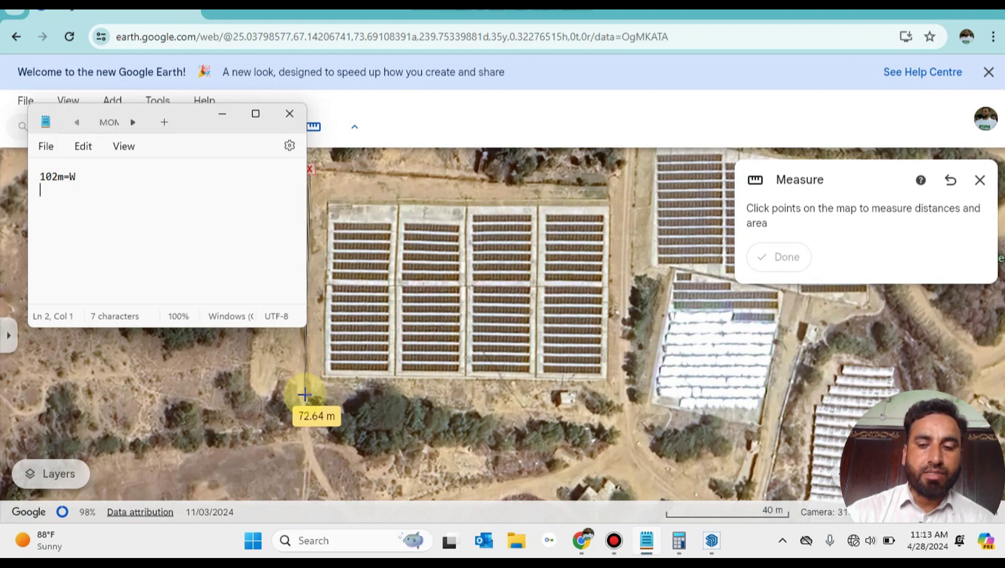
Record the site's side length as "72.8m=L" on the second line of the note, and end the map measurement
type(".8m=L")
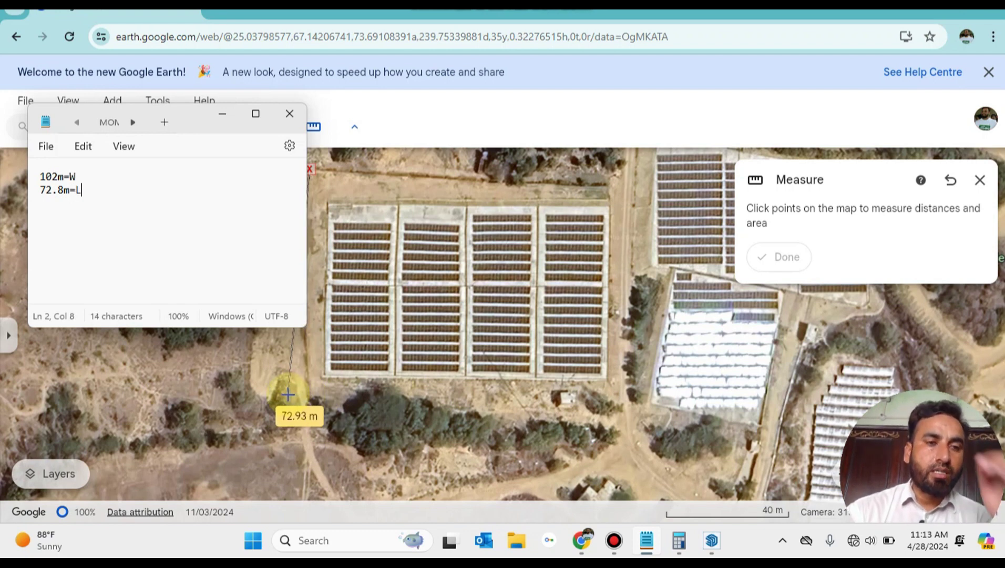
left_click(223, 114)
key("Escape")
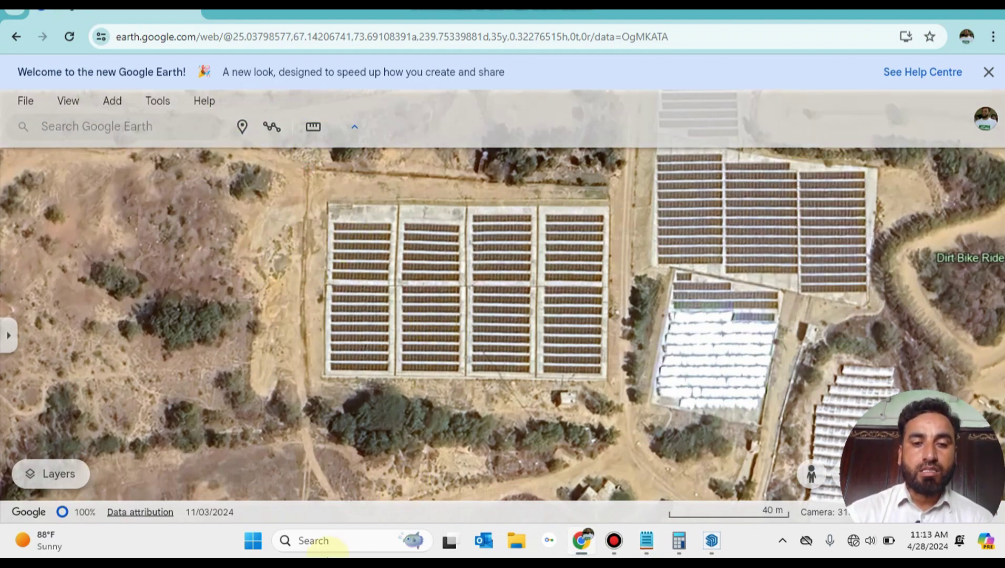
Open Snipping Tool and capture a rectangular snip of the four-column solar plant with its surrounding ground
left_click(332, 540)
type("s")
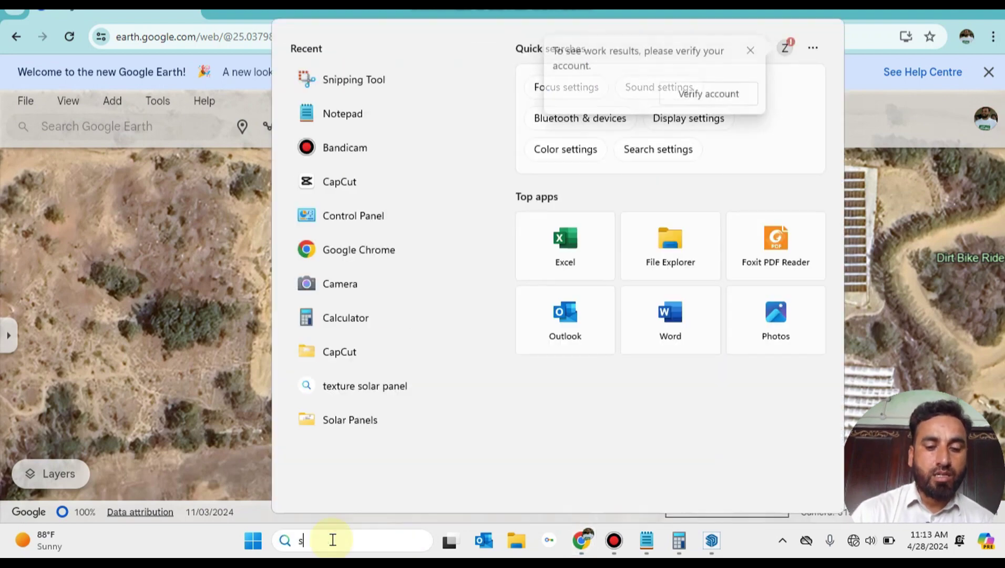
type("nipp")
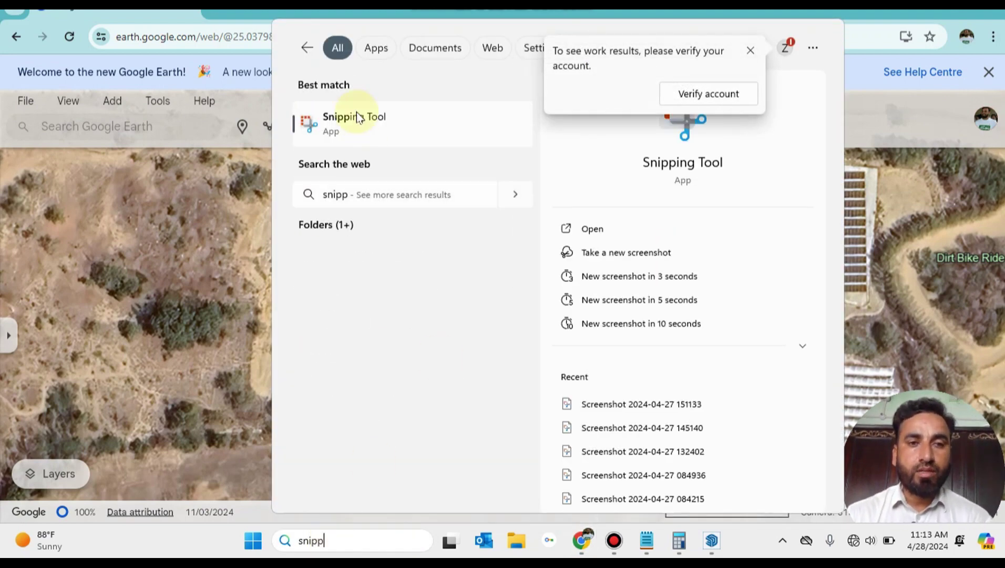
left_click(371, 126)
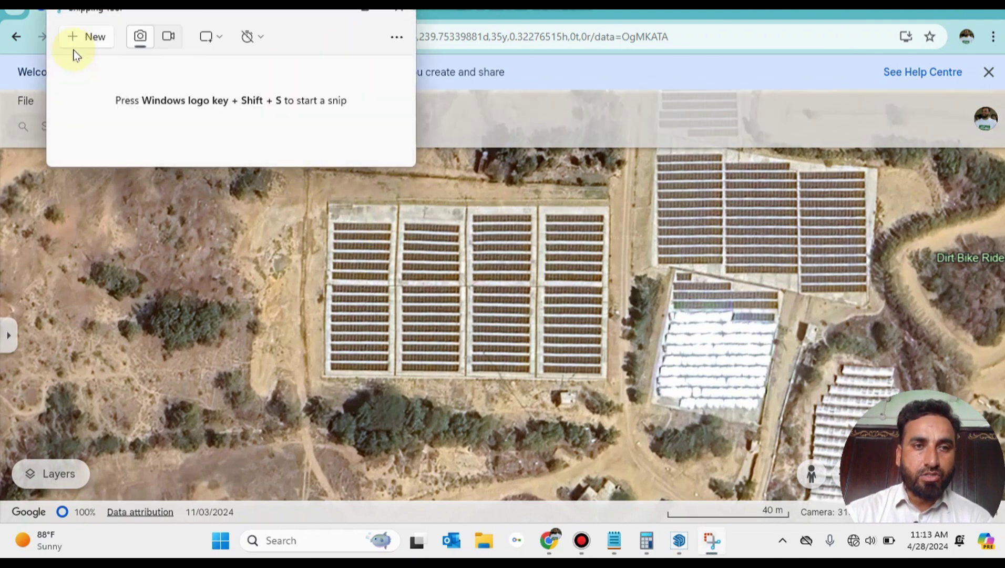
left_click(71, 38)
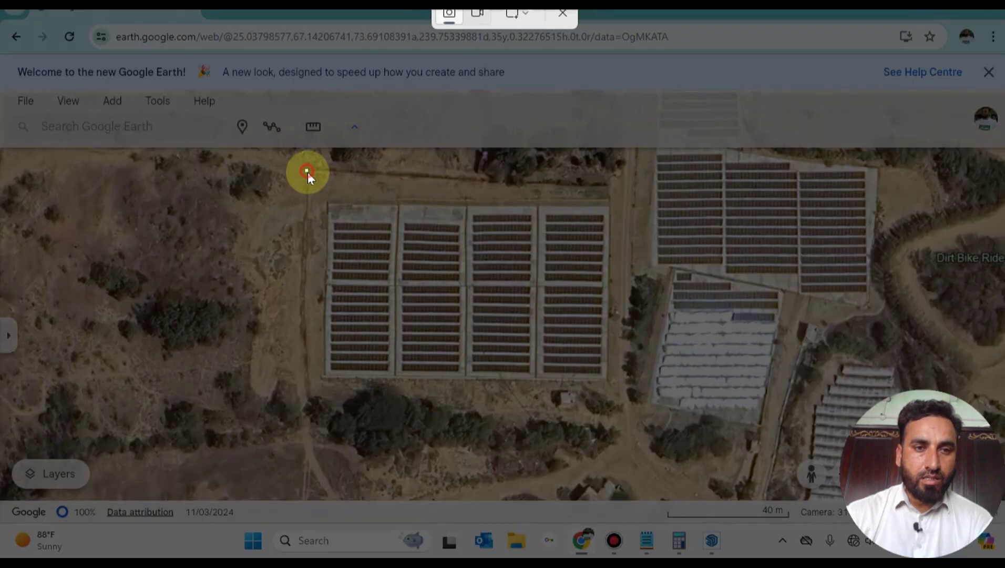
left_click_drag(308, 170, 628, 397)
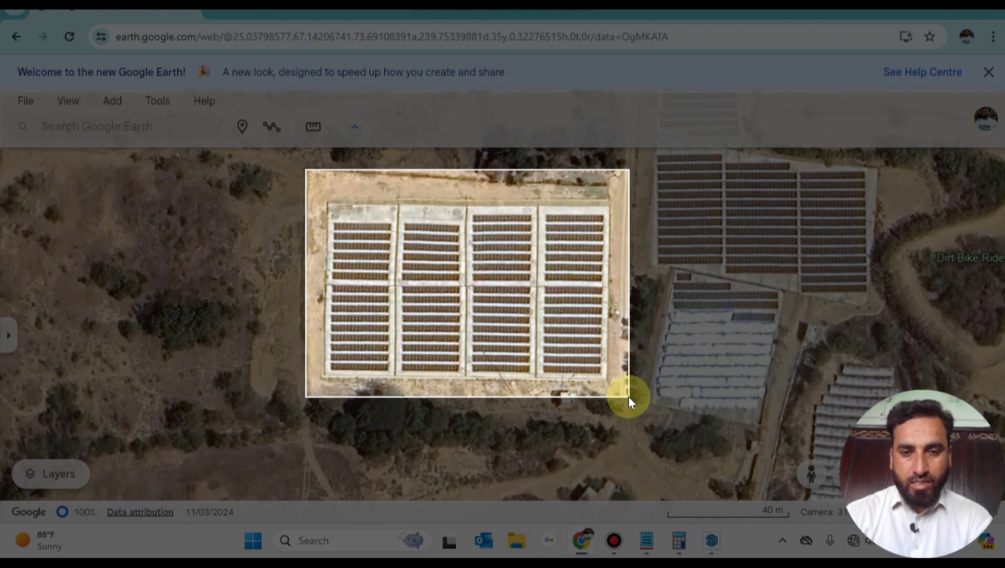
left_click_drag(628, 396, 625, 407)
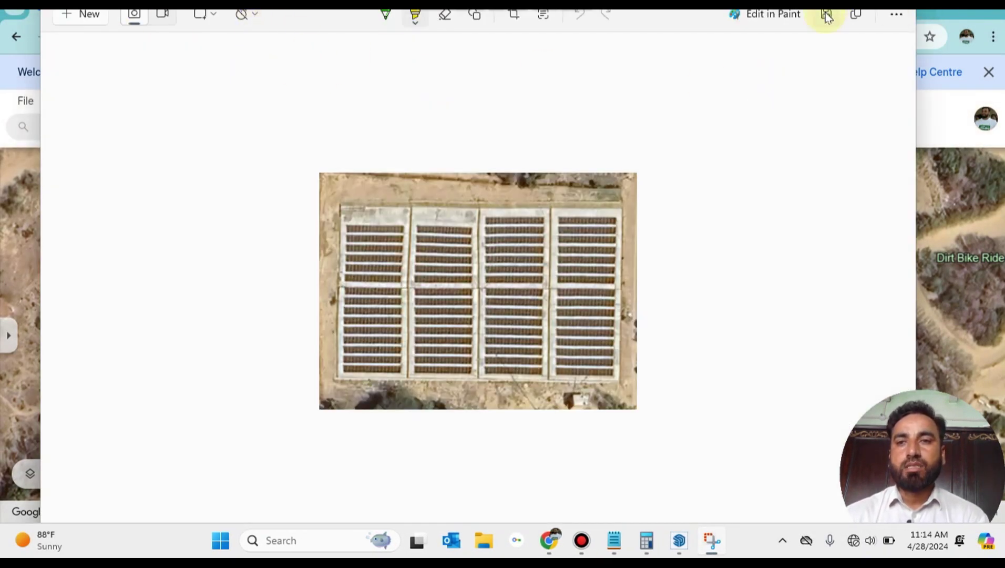
Save the snip as the PNG "Solar Plant 545kWp" in the 27.04.2024 folder
left_click(826, 14)
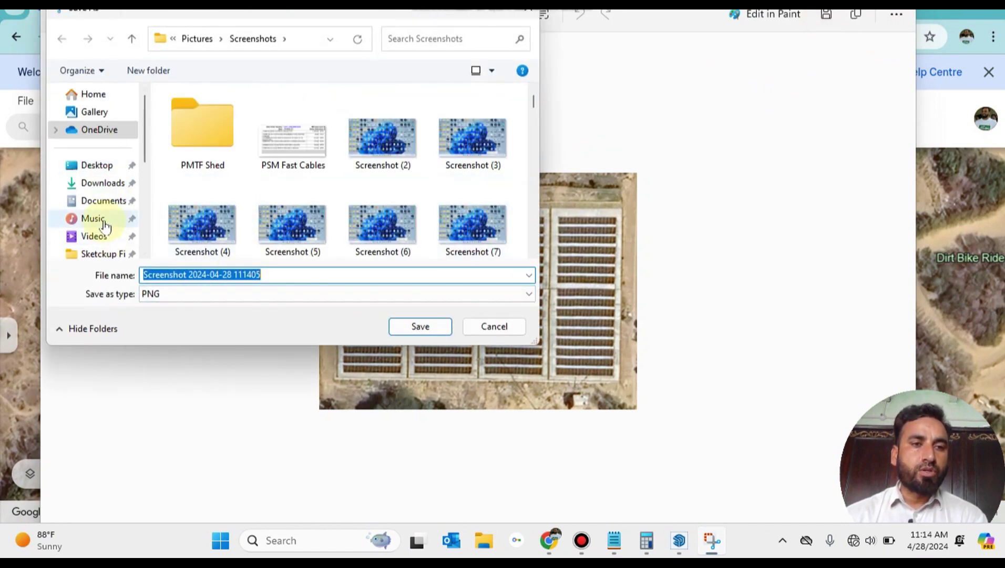
scroll(105, 223, "down", 3)
left_click(101, 198)
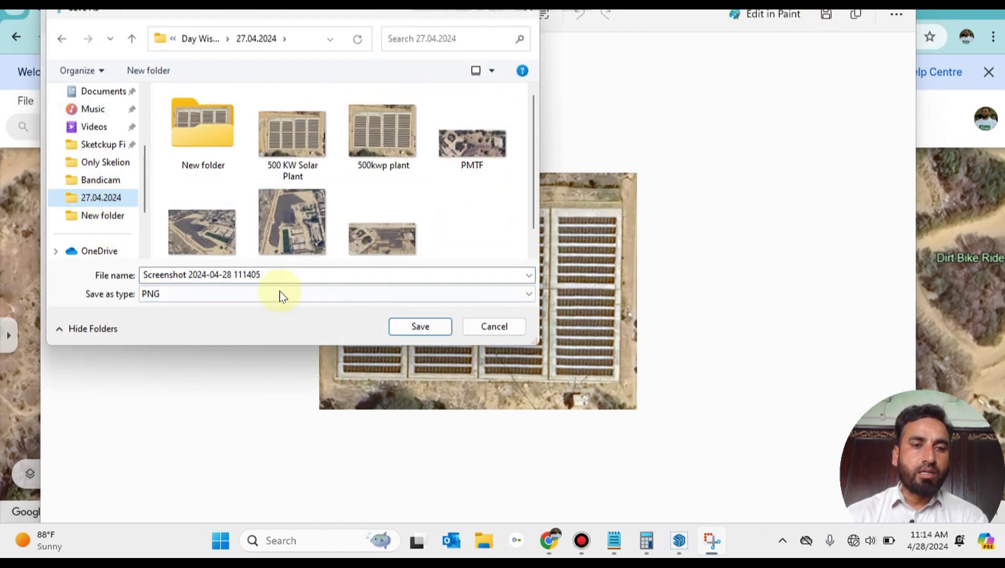
left_click(301, 276)
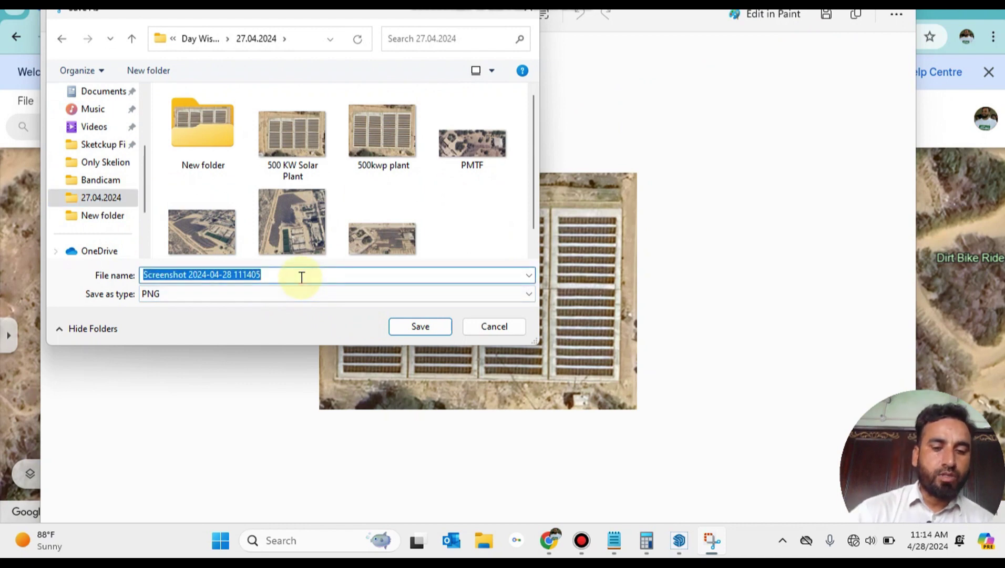
type("Solar Plant 545")
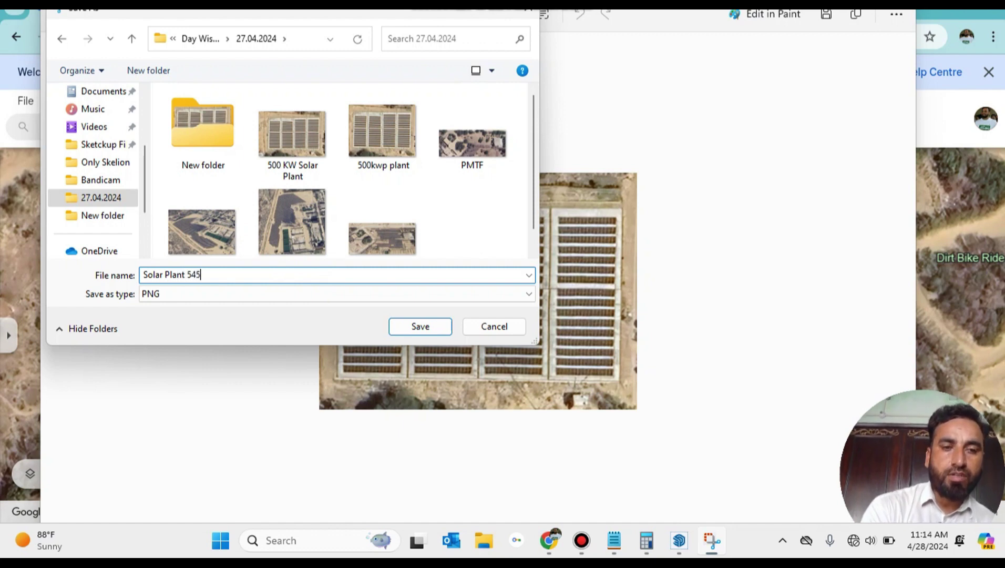
type("k")
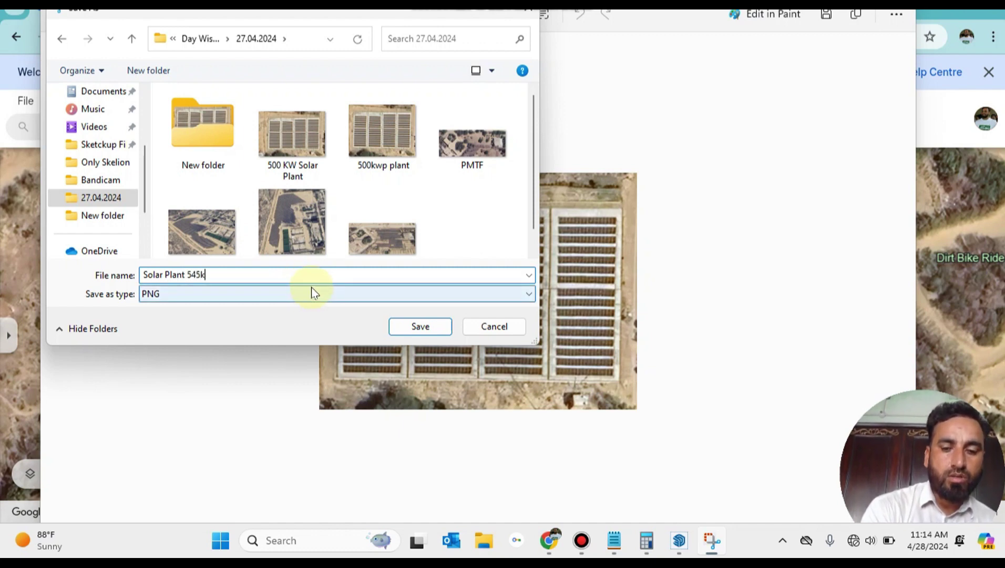
type("Wp")
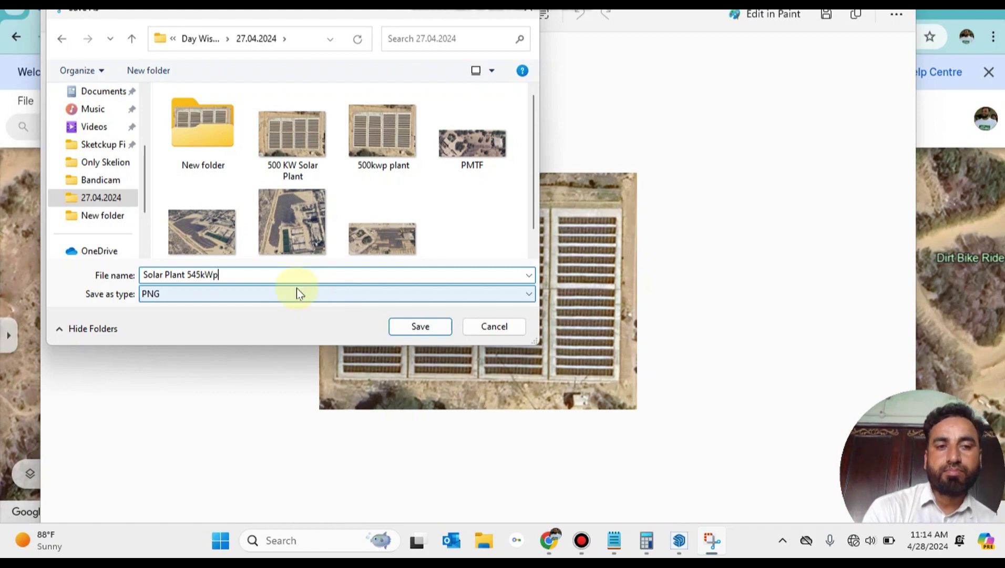
left_click(433, 329)
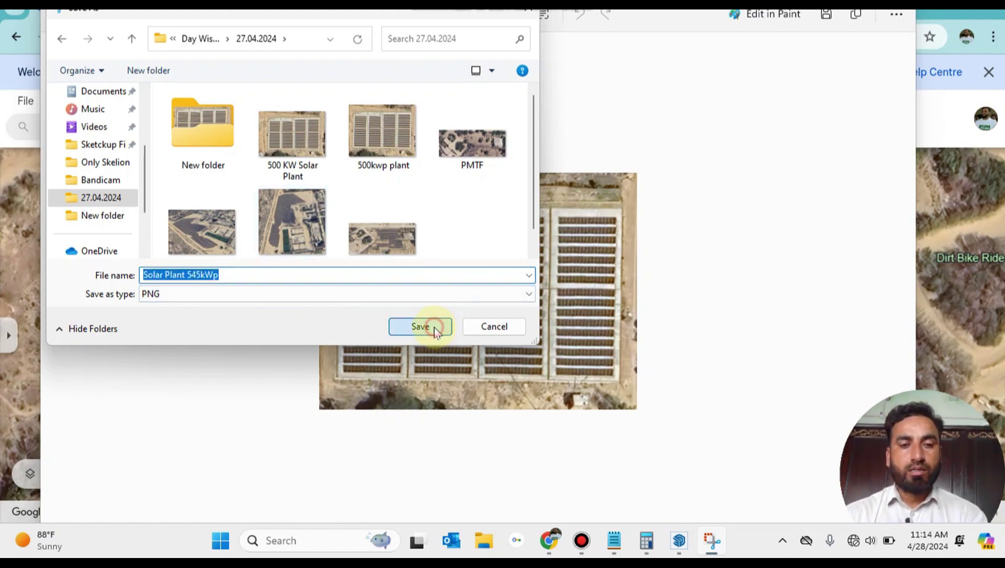
left_click(952, 108)
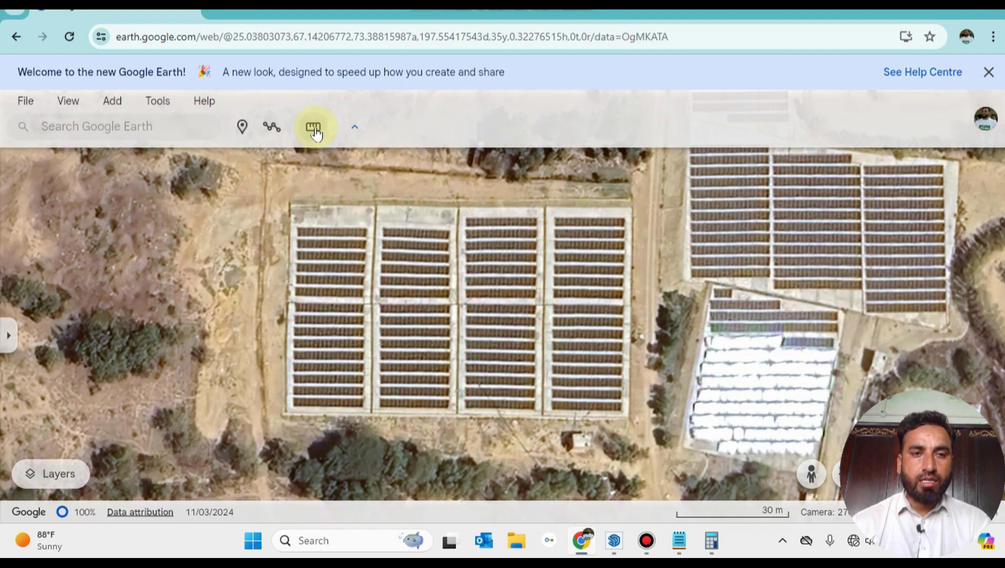
Measure the site's side length again along the track beside the plant, and switch to SketchUp
left_click(313, 126)
left_click(267, 164)
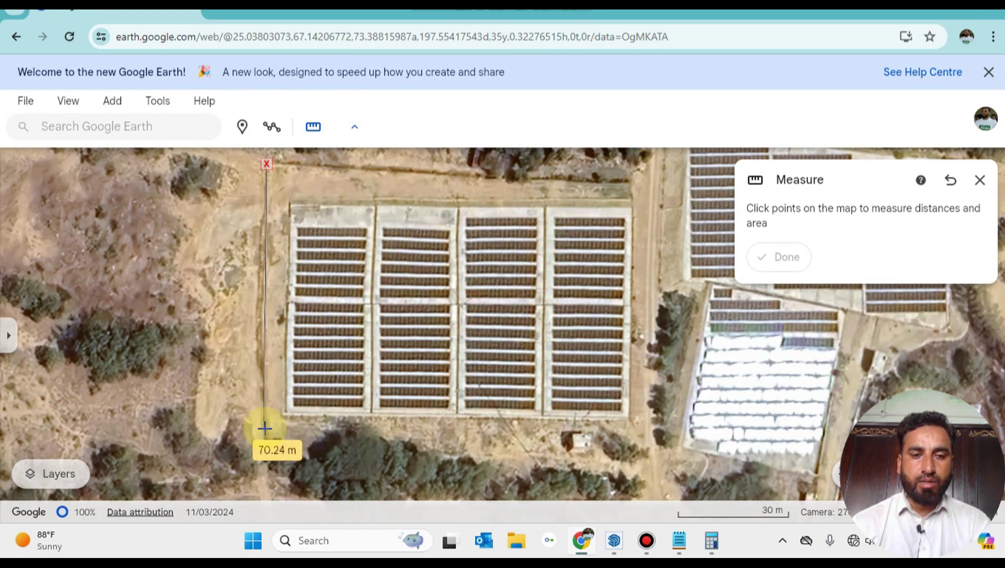
key("Escape")
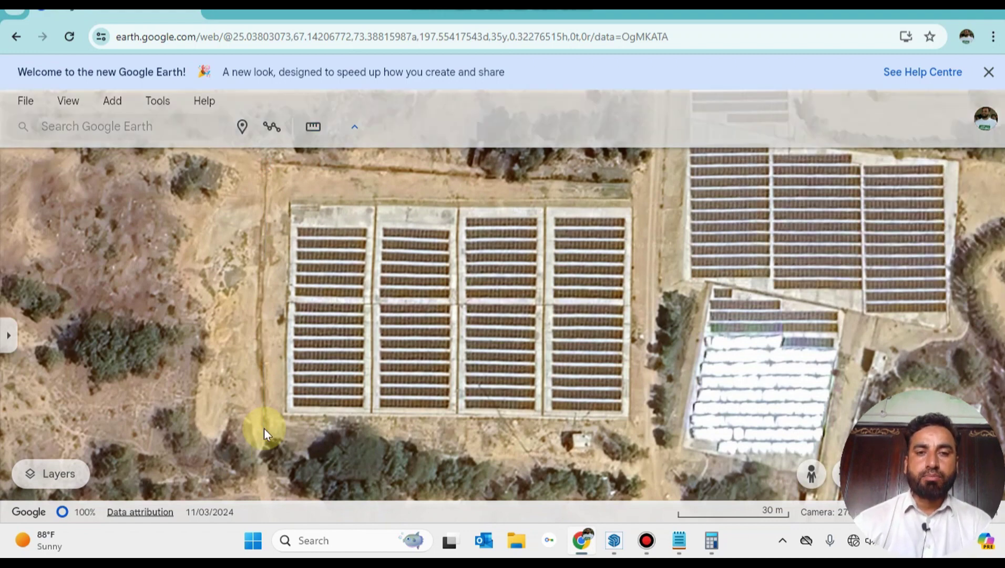
left_click(614, 540)
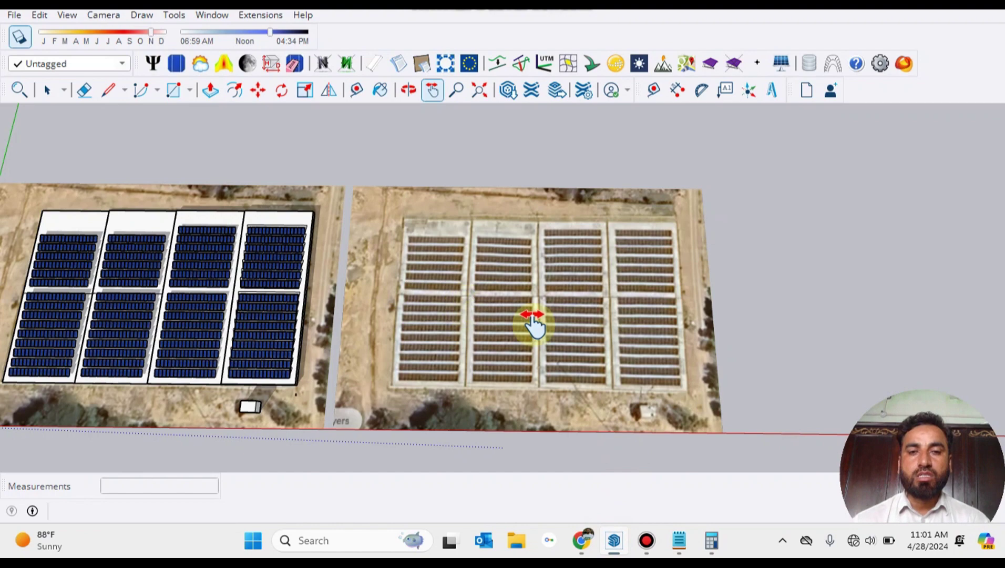
Delete the existing plant model and both site images from the SketchUp scene
left_click(48, 90)
scroll(392, 250, "down", 2)
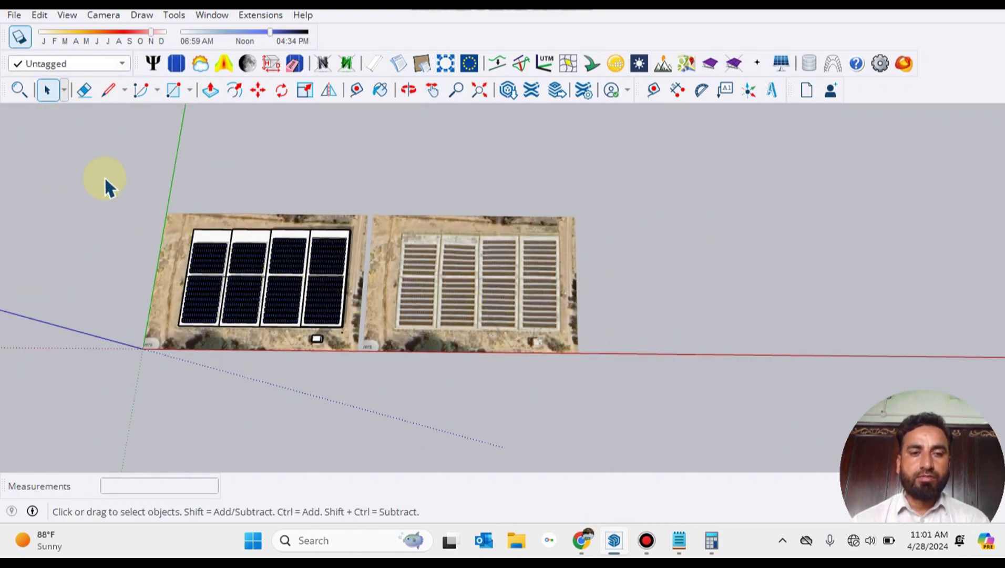
left_click_drag(104, 178, 664, 400)
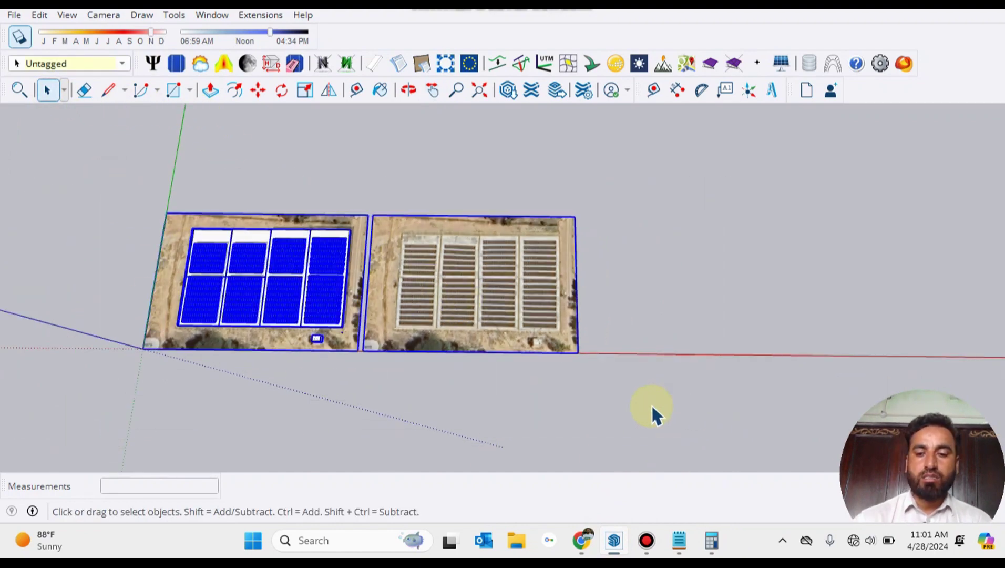
key("Delete")
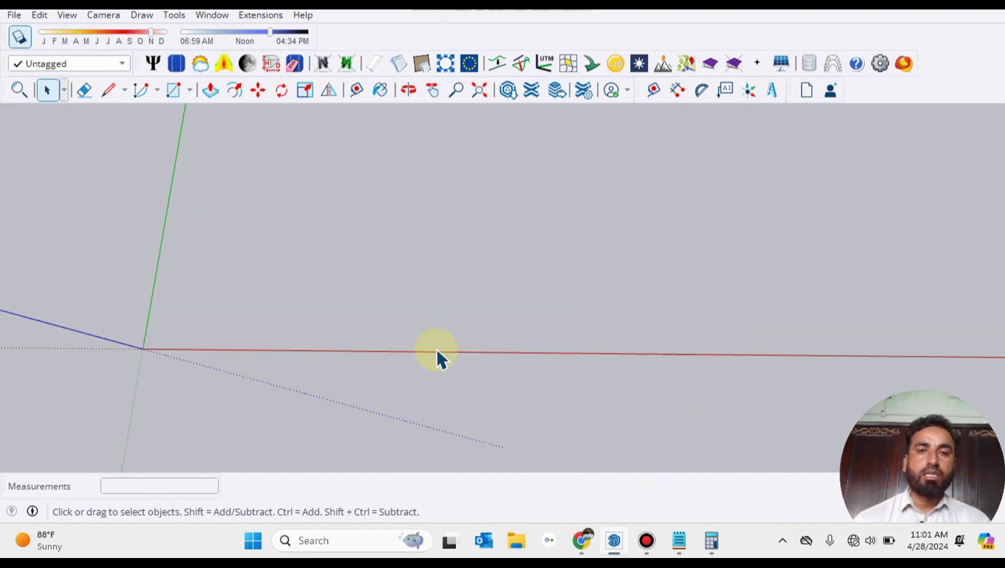
Draw the site's rectangle from the origin along the red and green axes, with its green-axis side 72.8 m long
left_click(432, 90)
middle_click_drag(229, 298, 404, 328)
key("m")
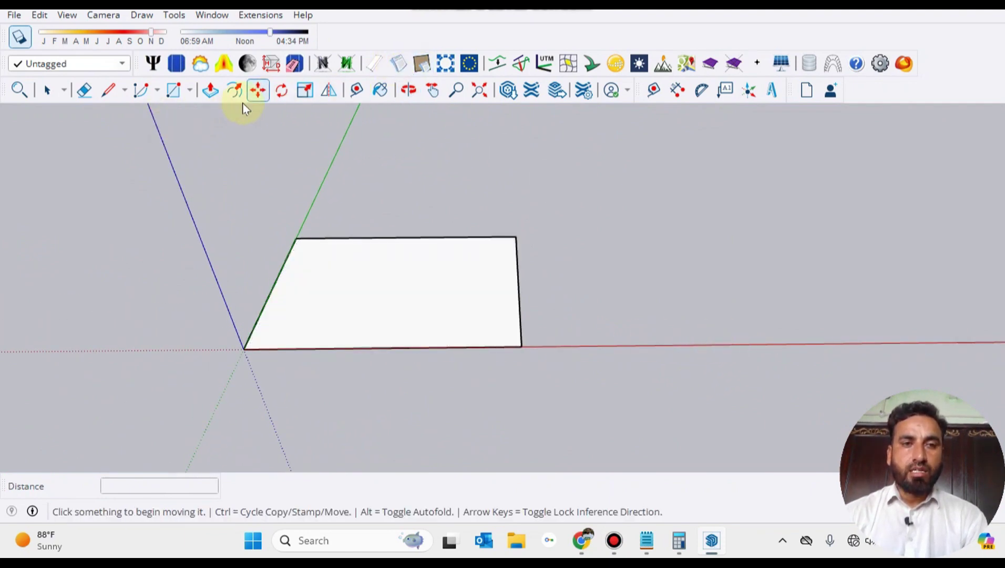
Import the solar plant snip as an image and place it flat on the red axis beside the white rectangle
left_click(14, 16)
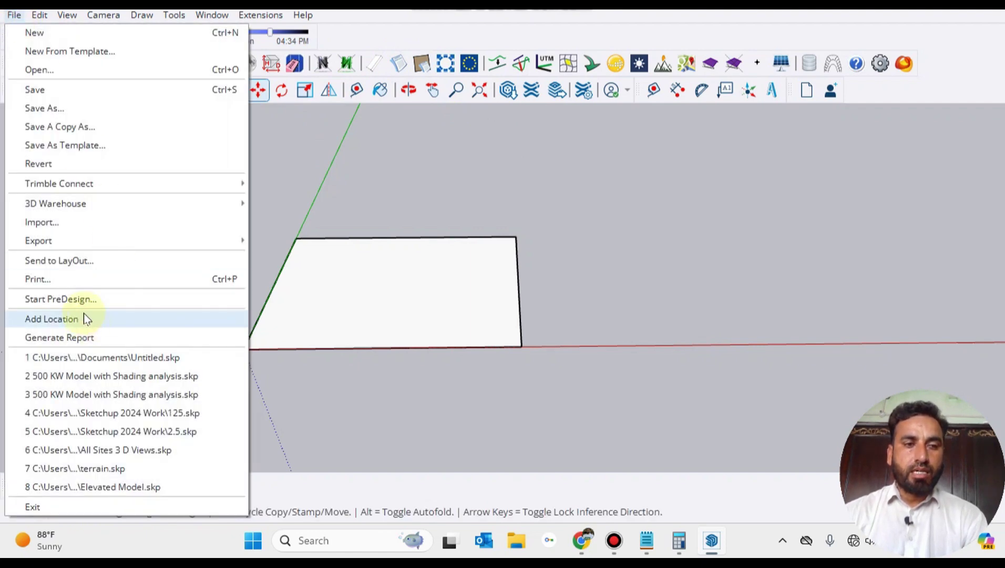
left_click(132, 223)
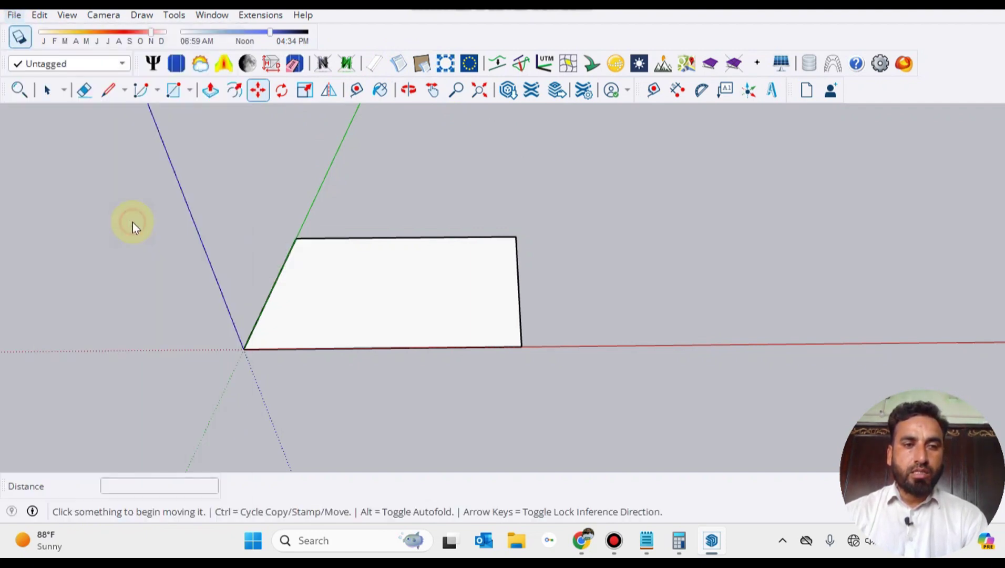
double_click(453, 240)
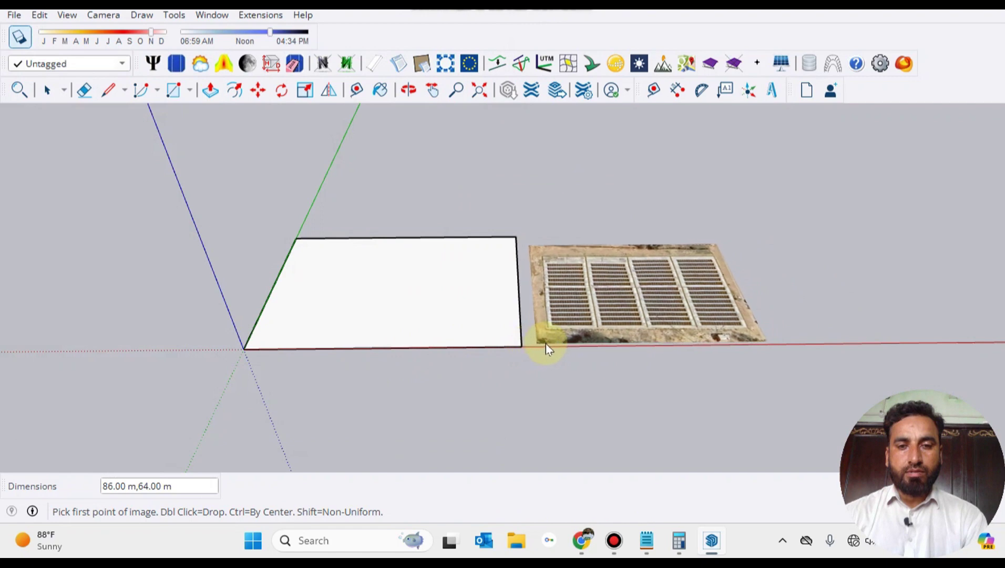
left_click(573, 346)
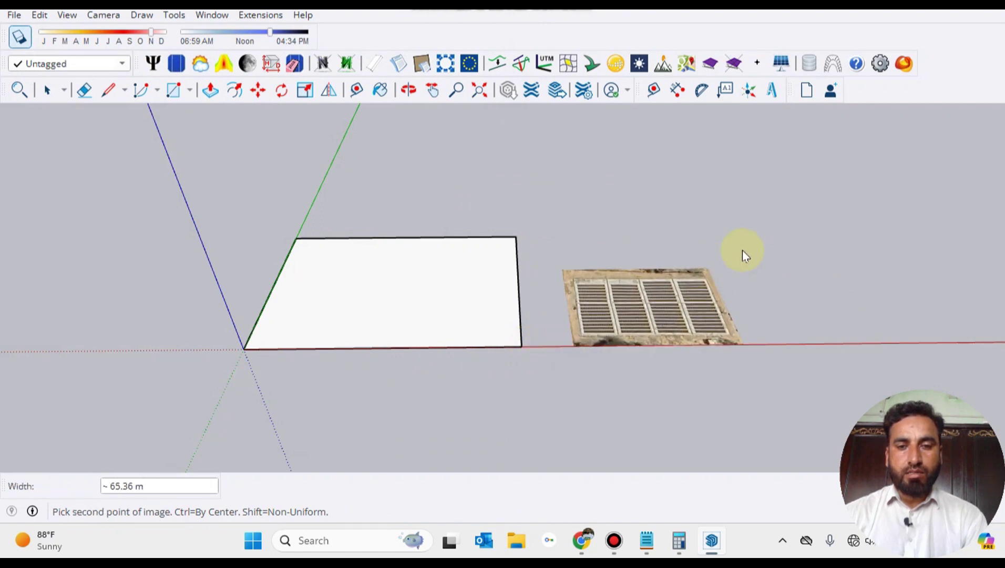
left_click(761, 240)
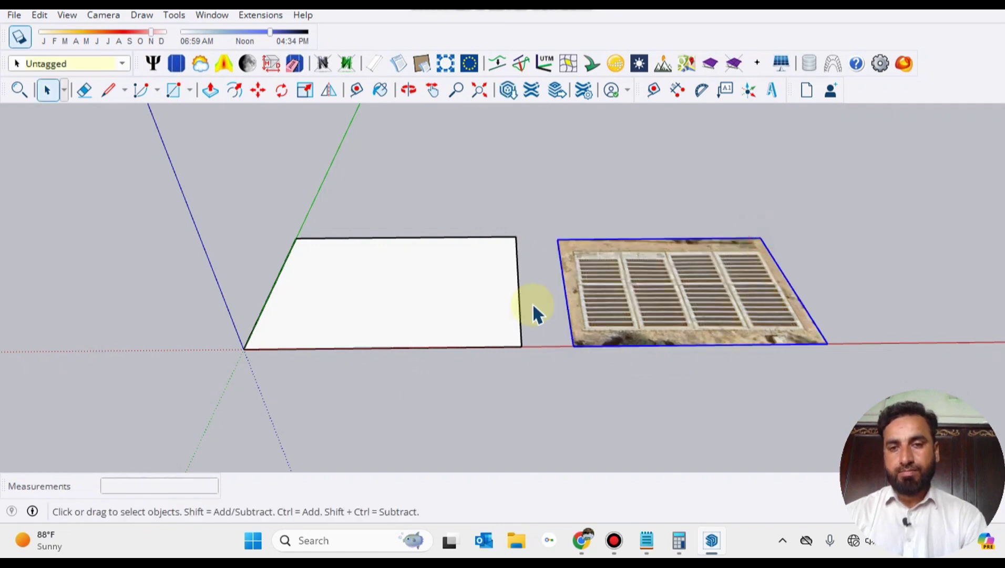
Move the plant image by its near corner onto the rectangle's corner at the origin
left_click(305, 90)
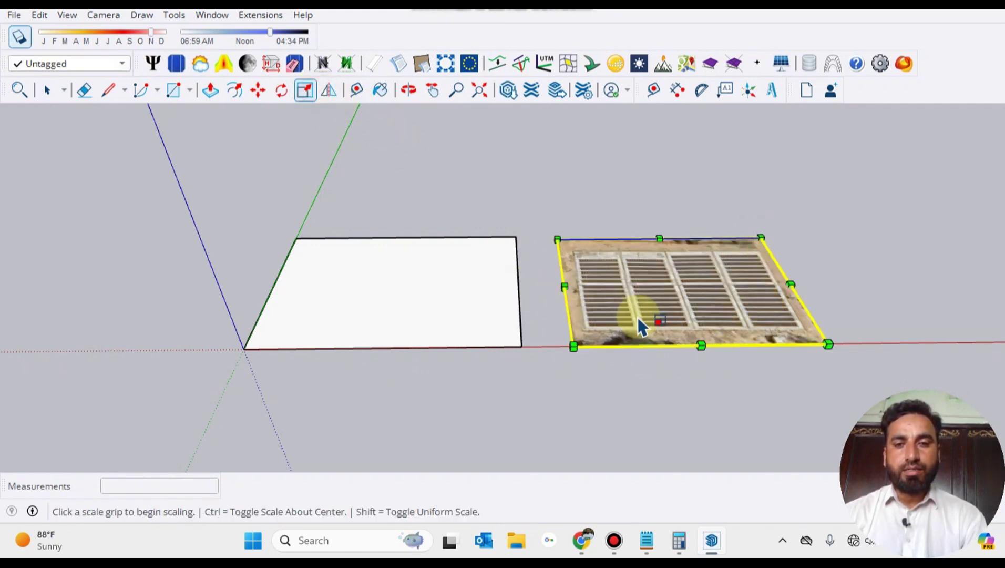
left_click(258, 90)
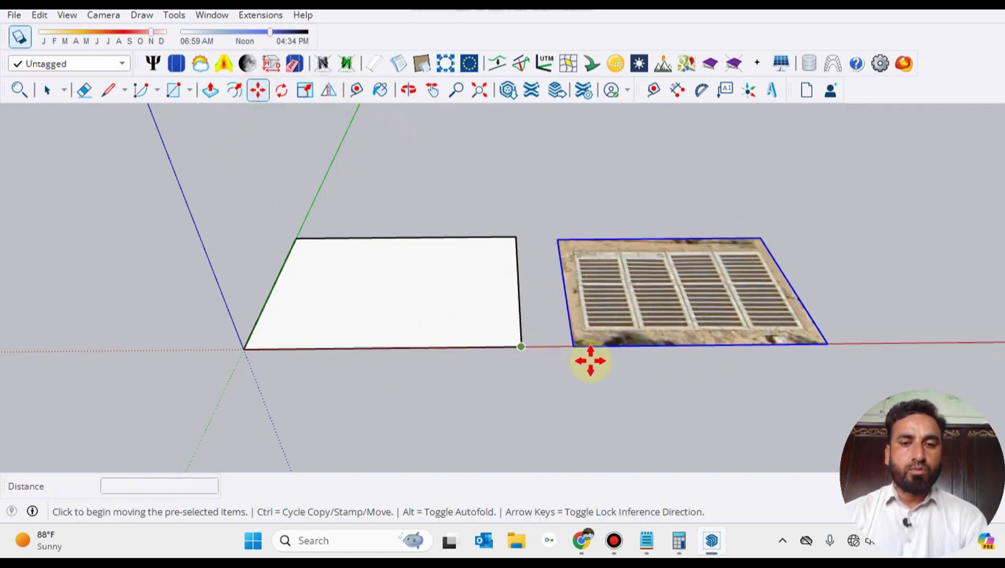
left_click(578, 349)
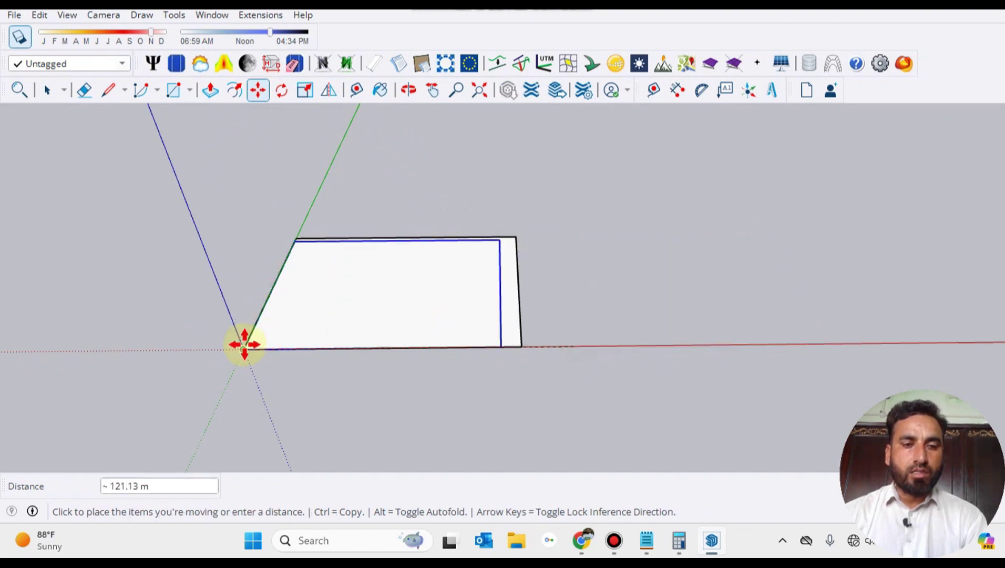
left_click(243, 348)
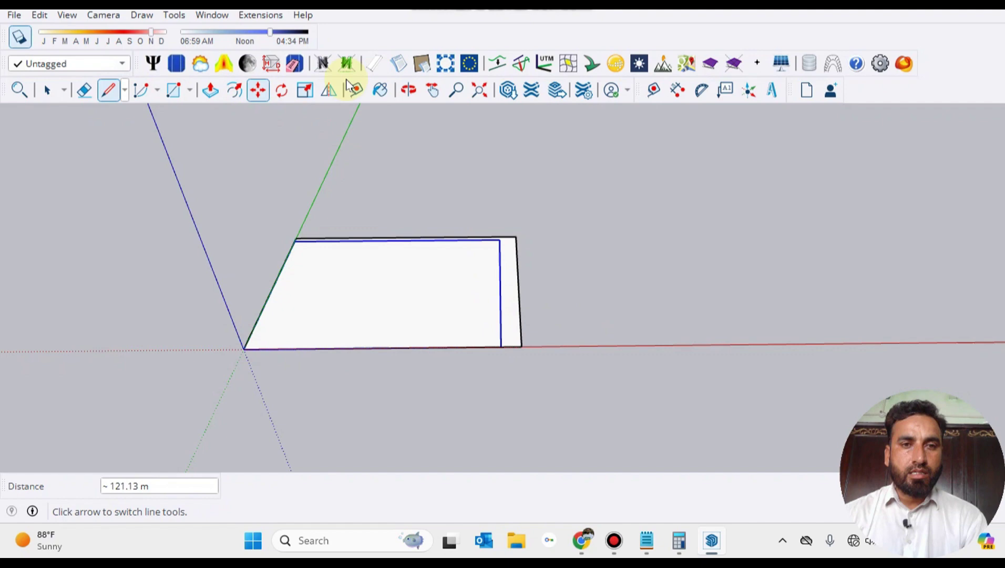
left_click(503, 285)
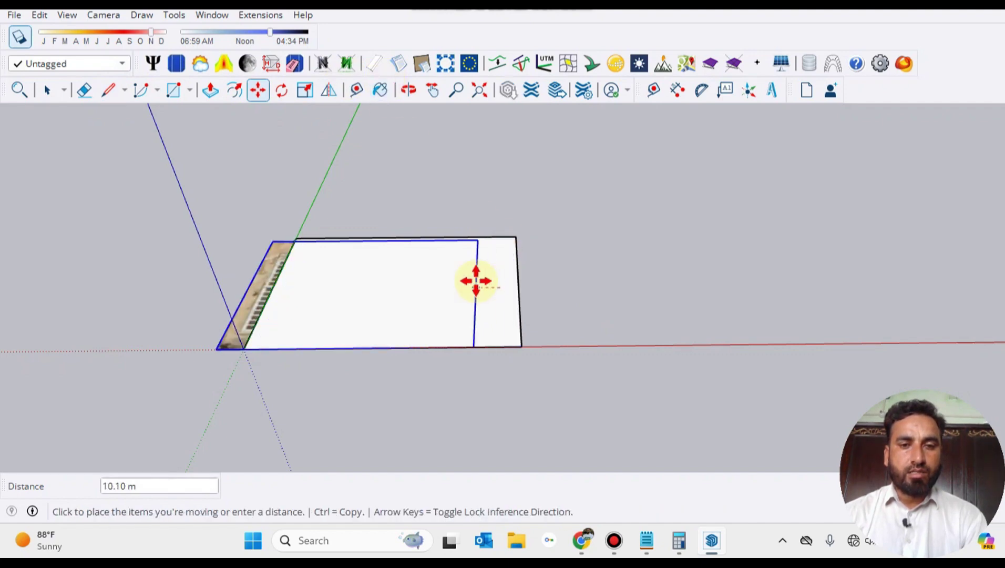
key("Escape")
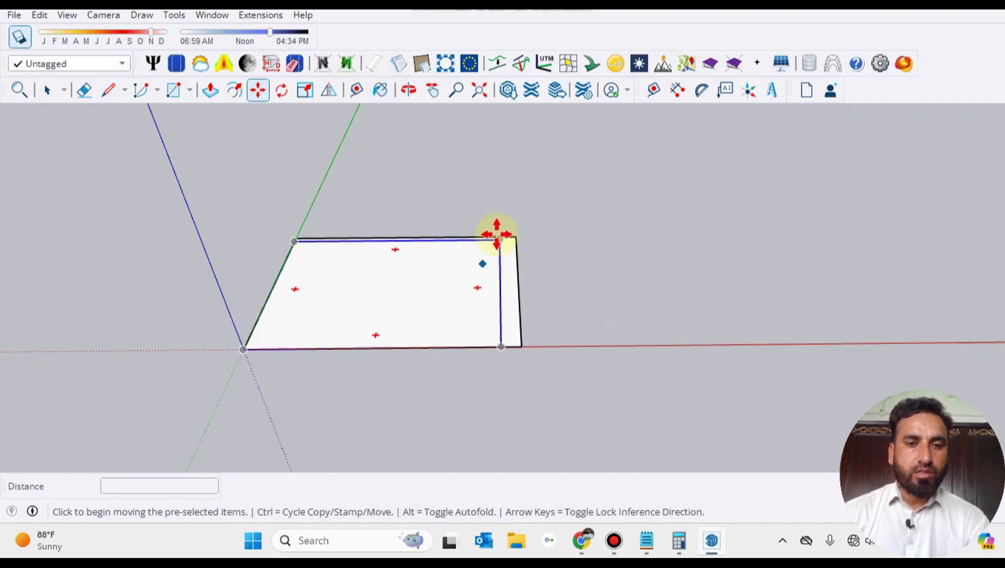
Scale the plant image to match the rectangle, by about 1.08 along the red axis and 1.04 along the green axis
left_click(305, 90)
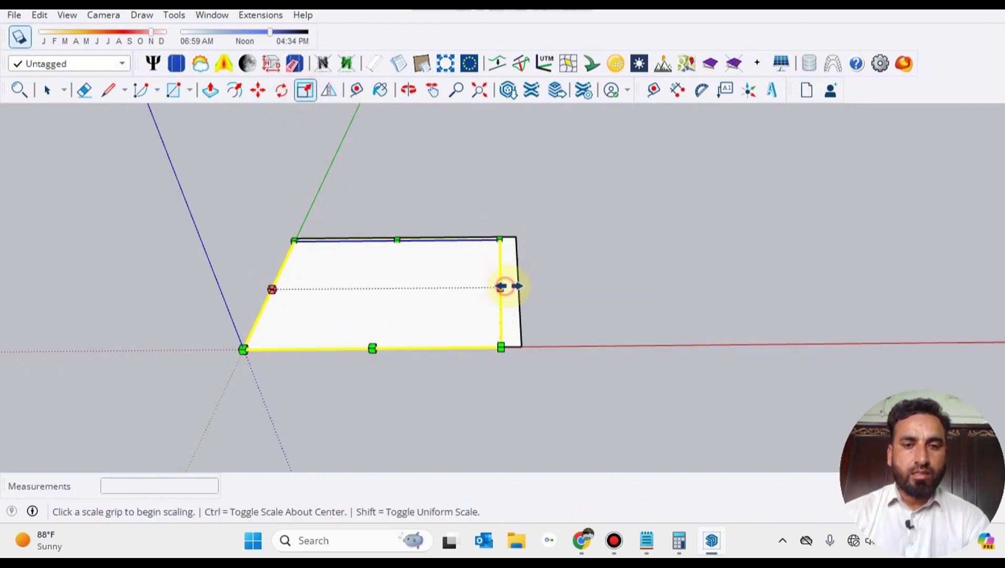
left_click_drag(504, 287, 517, 283)
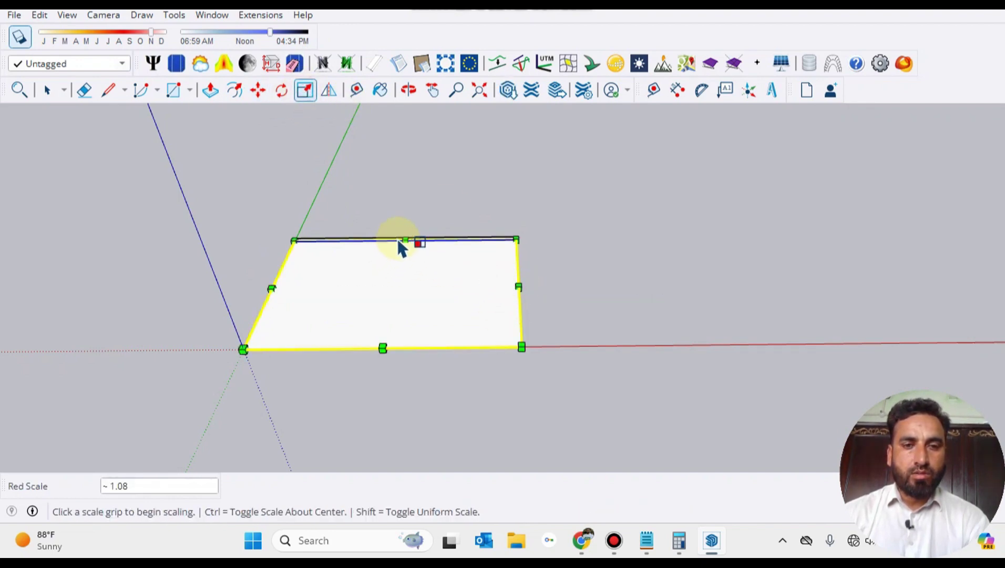
left_click_drag(405, 238, 411, 232)
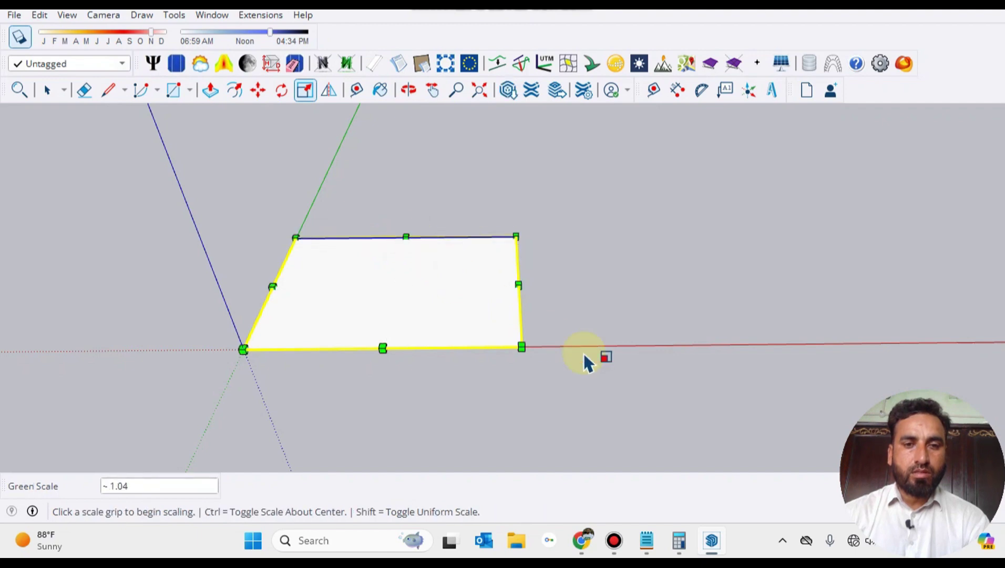
middle_click_drag(587, 362, 586, 429)
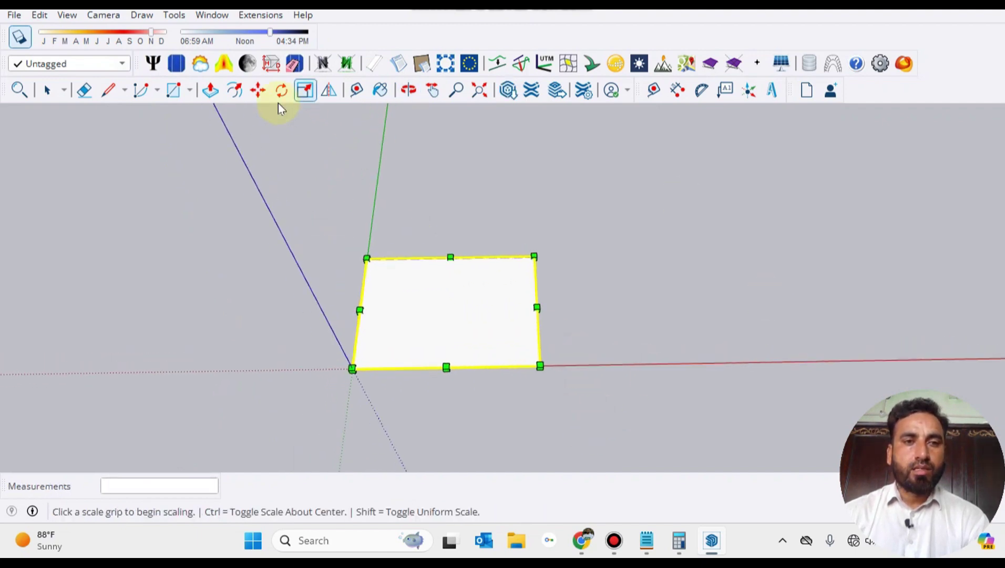
Move the scaled plant image about 124.33 m along the red axis, clear of the white rectangle
left_click(257, 90)
left_click(446, 366)
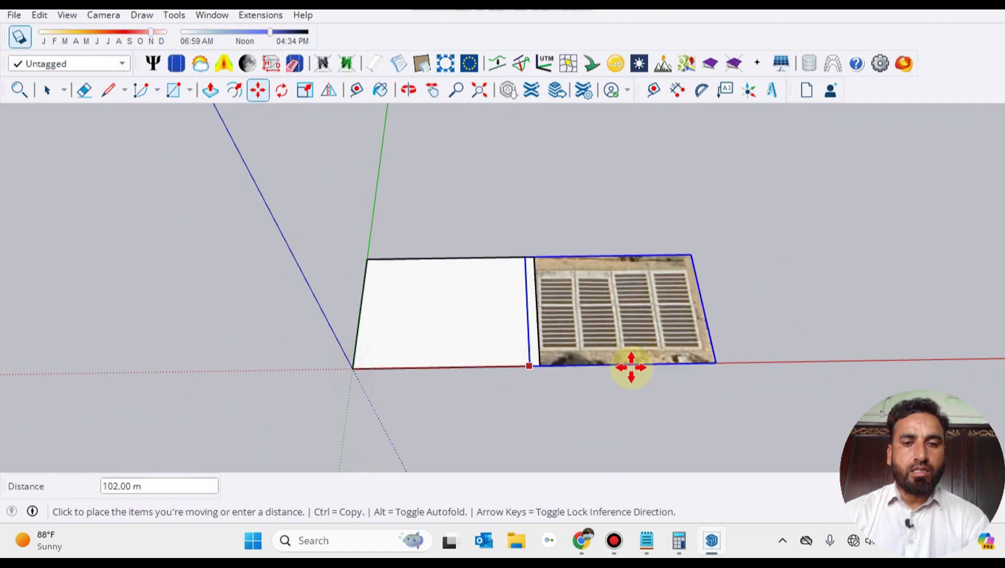
left_click(579, 366)
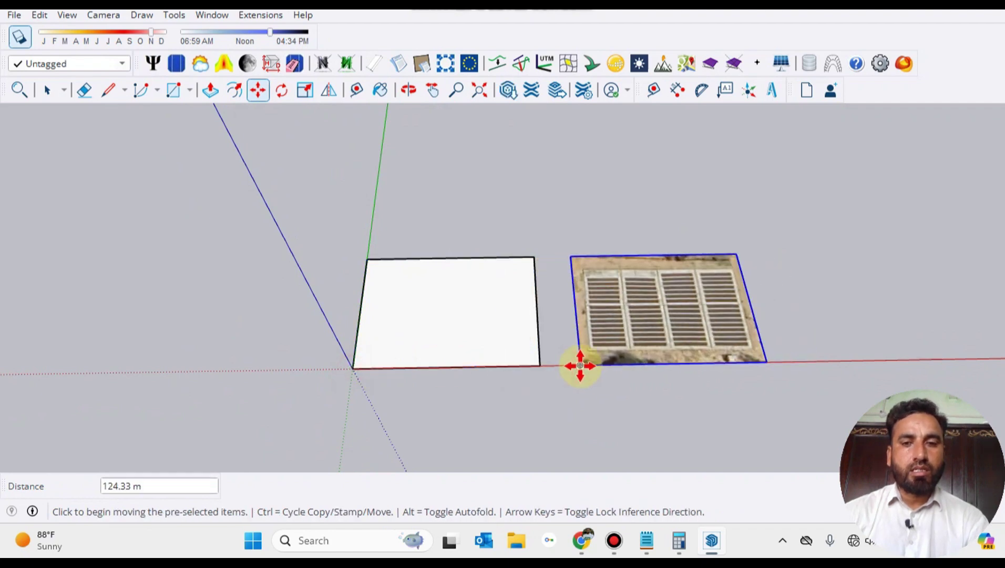
key("Escape")
Measure the image's side nearest the rectangle and the solar plant's far edge using the Dimensions tool, without placing any dimension
scroll(603, 395, "up", 4)
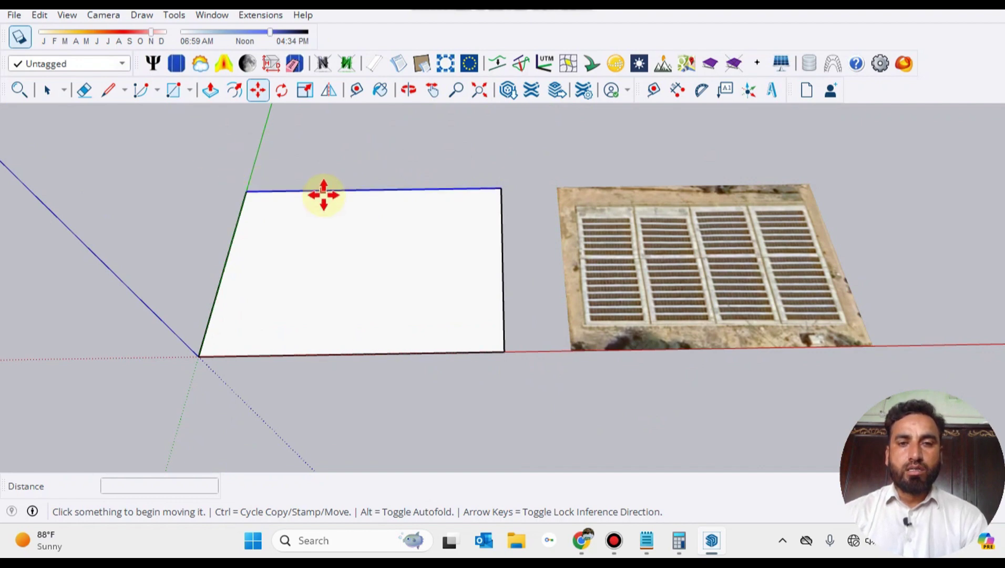
scroll(323, 194, "down", 2)
left_click(46, 90)
scroll(582, 340, "up", 3)
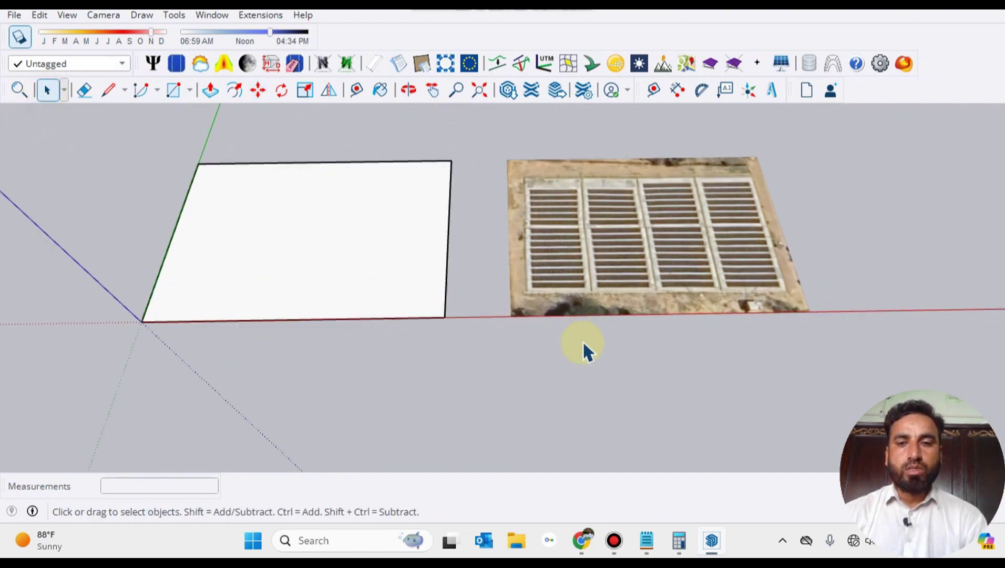
middle_click_drag(582, 340, 731, 292)
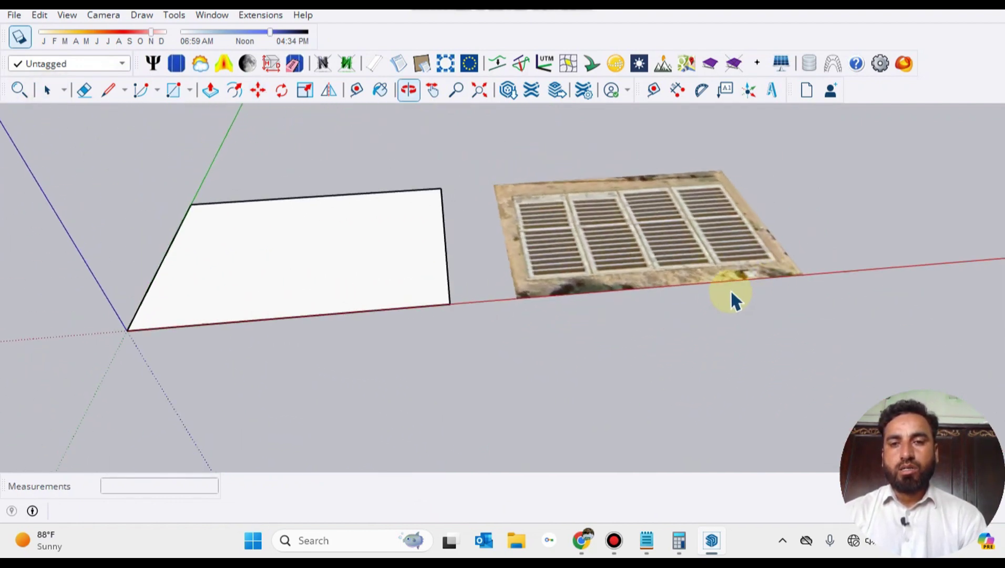
scroll(756, 289, "up", 5)
middle_click_drag(748, 345, 647, 315)
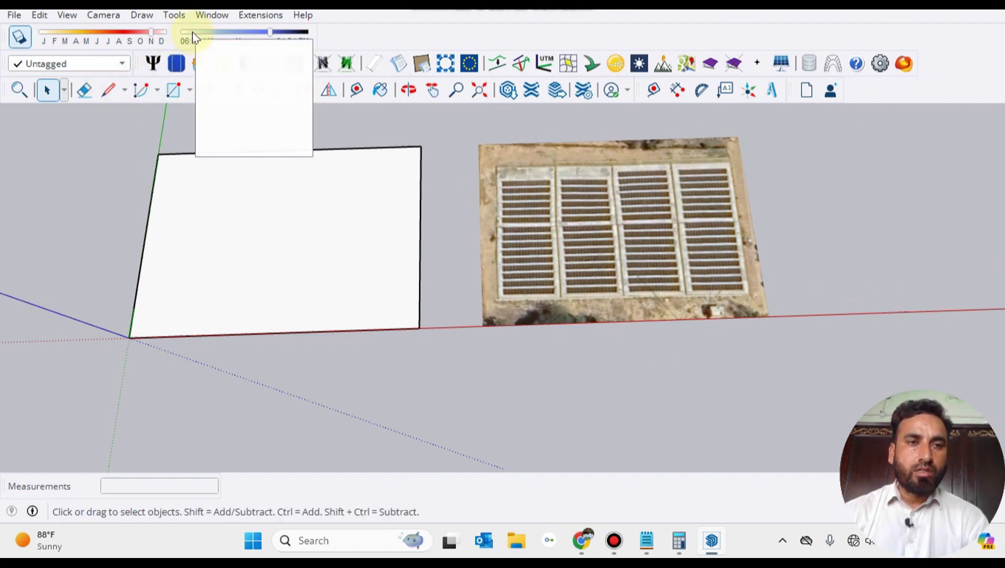
left_click(173, 15)
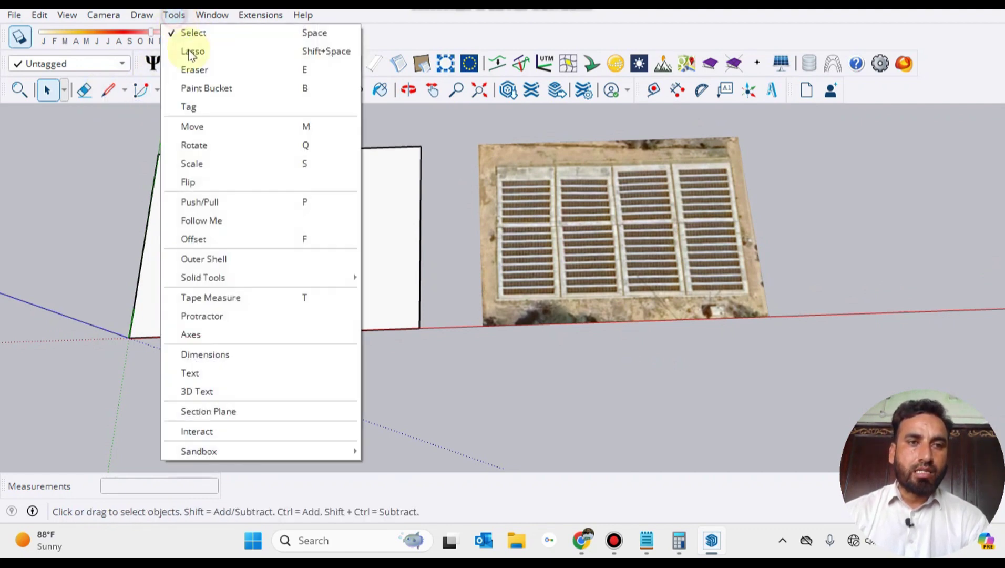
left_click(204, 353)
left_click(477, 144)
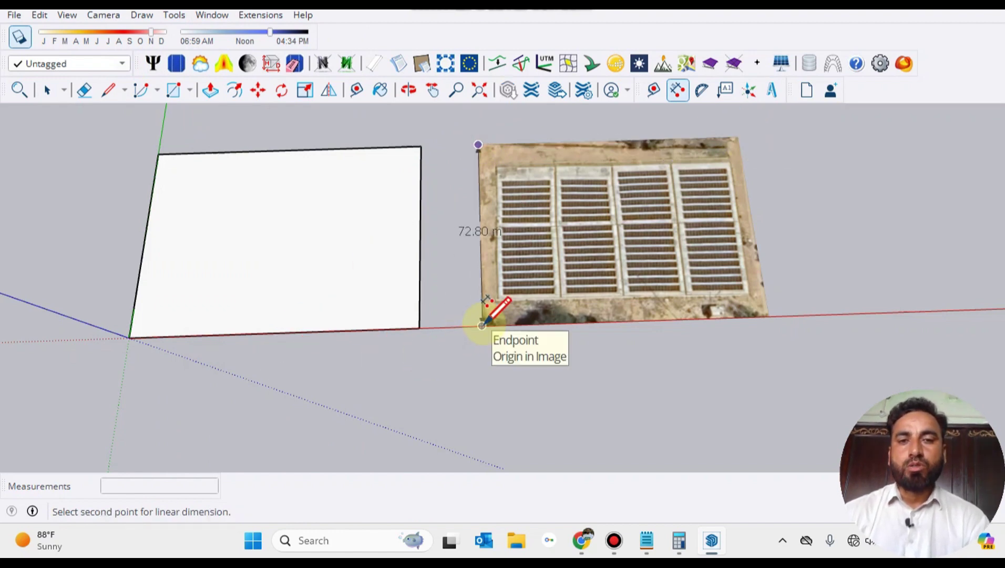
key("Escape")
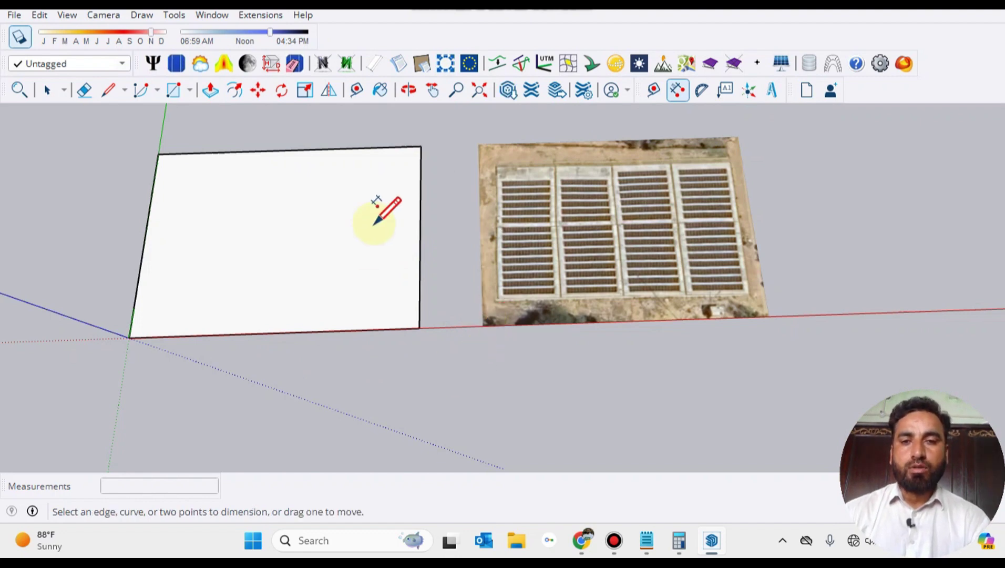
left_click(497, 165)
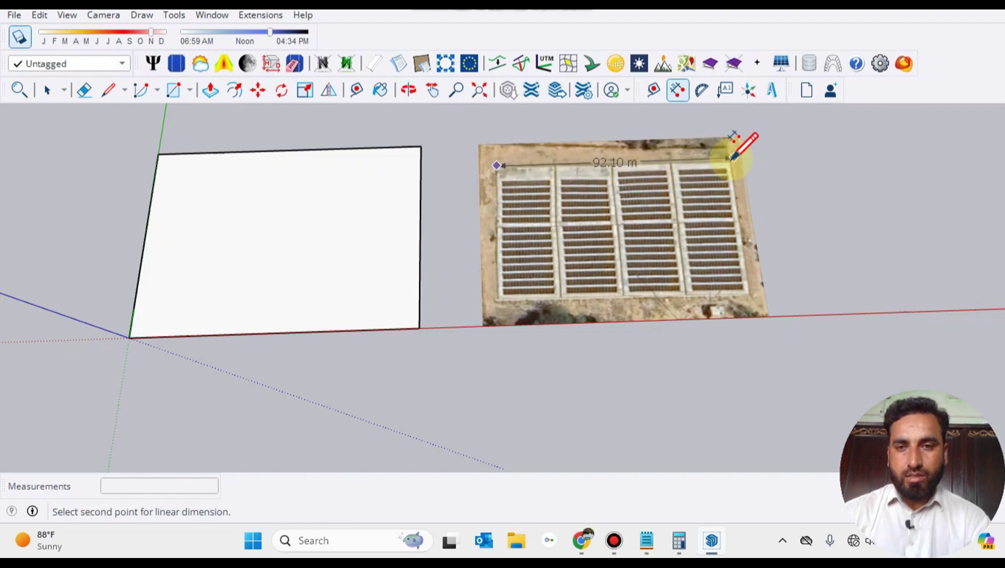
key("Escape")
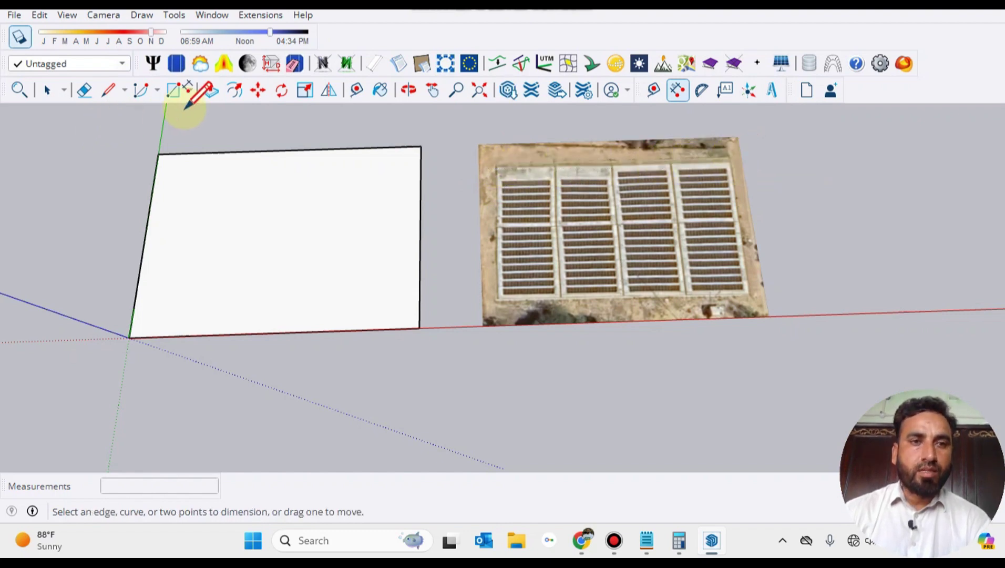
Trace the solar plant's four-sided boundary on the image with the Line tool, its side nearest the white rectangle about 55.48 m long
left_click(115, 94)
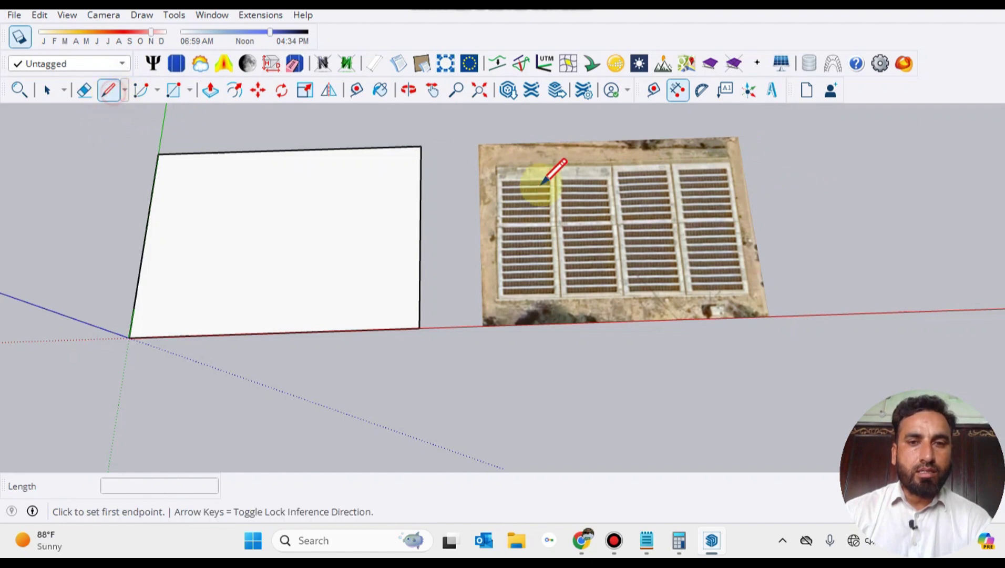
left_click(496, 166)
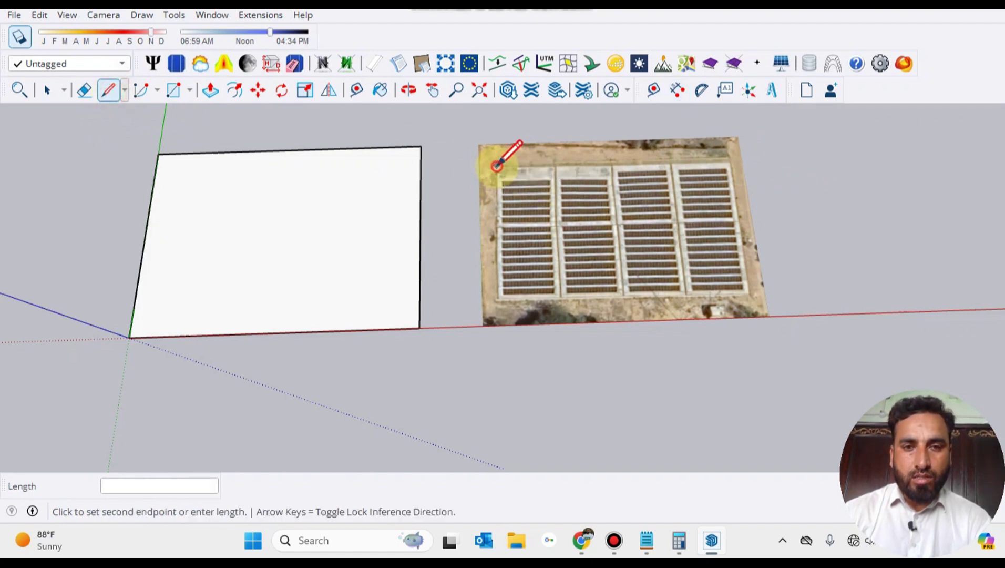
left_click(728, 158)
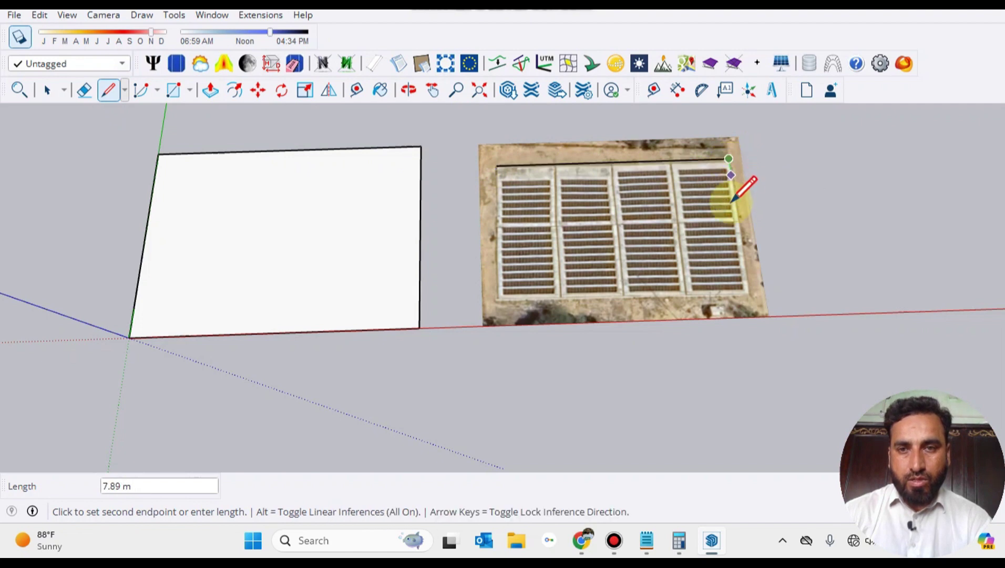
left_click(751, 296)
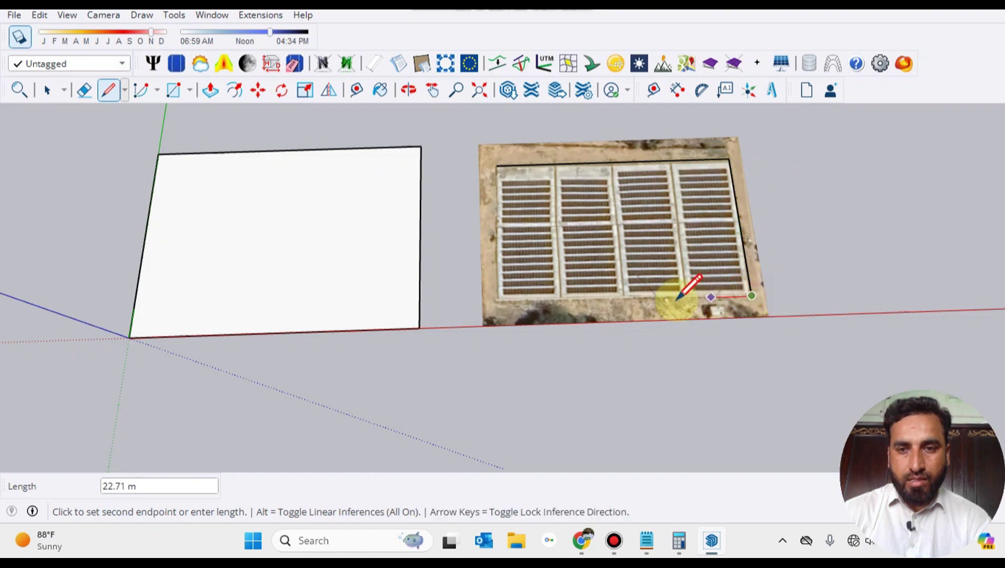
left_click(501, 304)
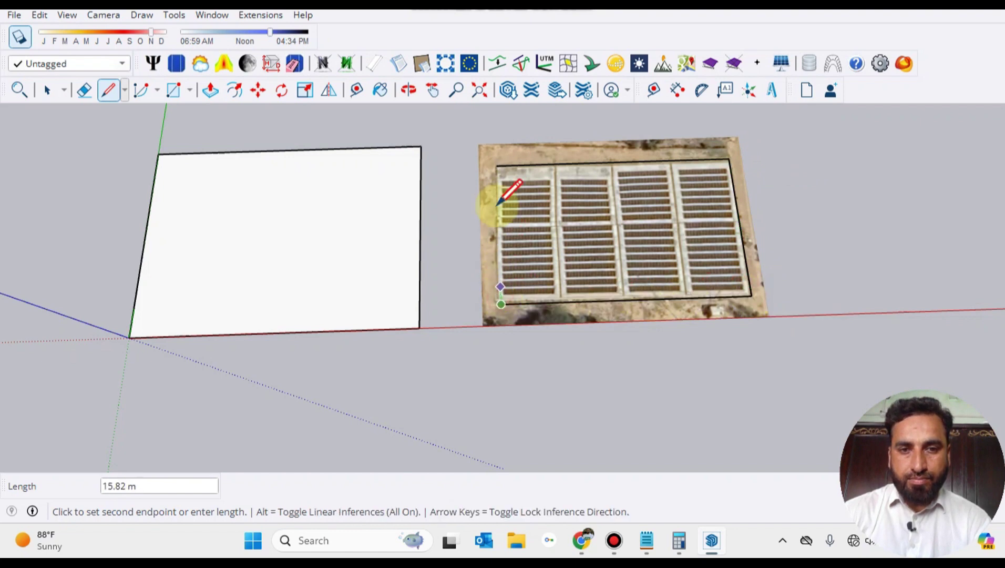
left_click(497, 165)
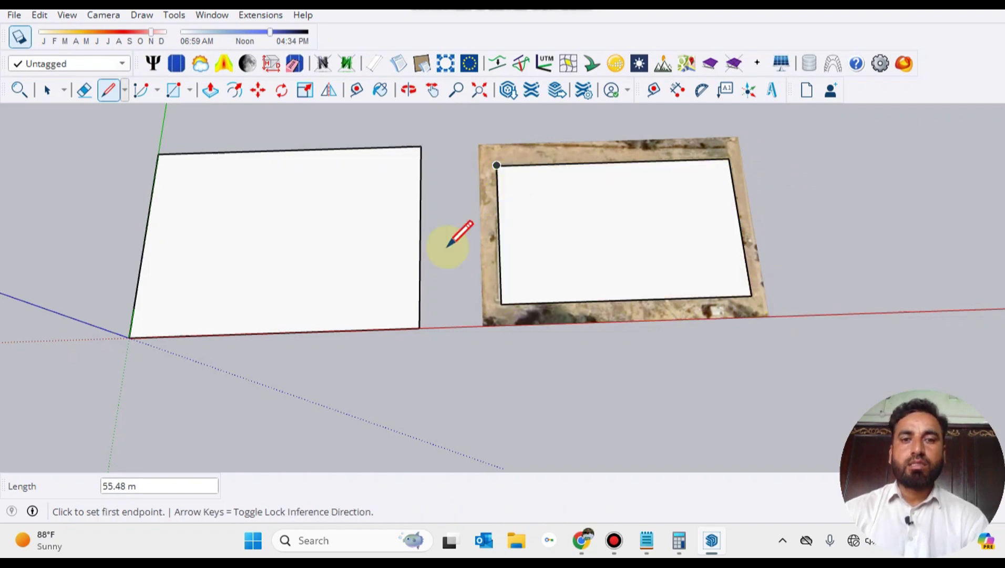
Copy the traced plant outline with its face about 102 m along the red axis, clear of the image
left_click(47, 90)
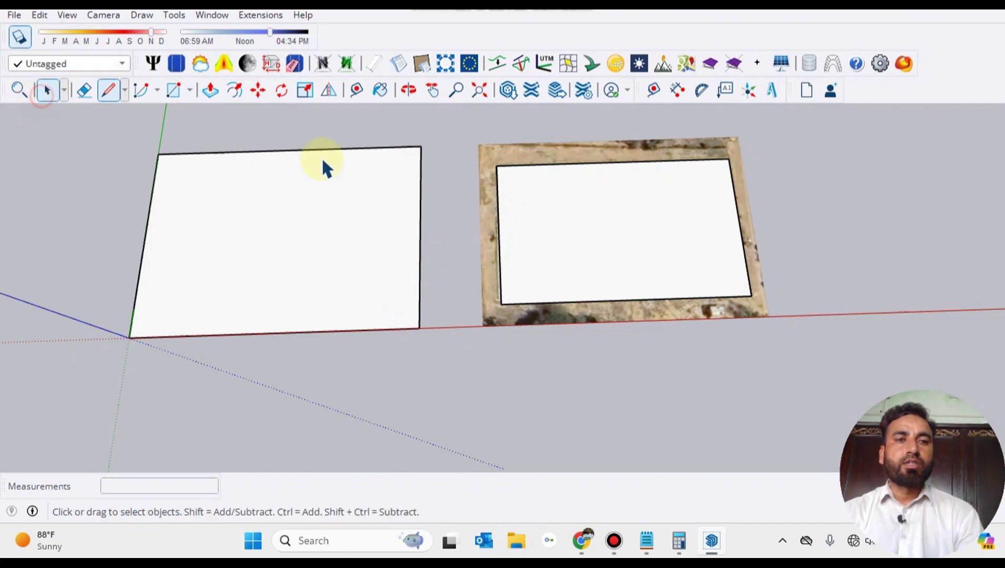
left_click(258, 90)
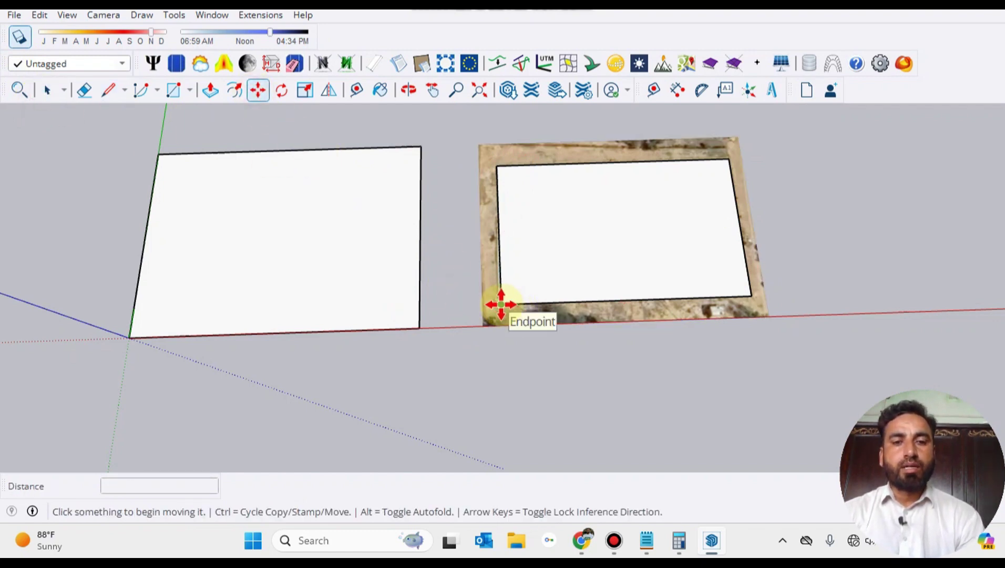
left_click(47, 91)
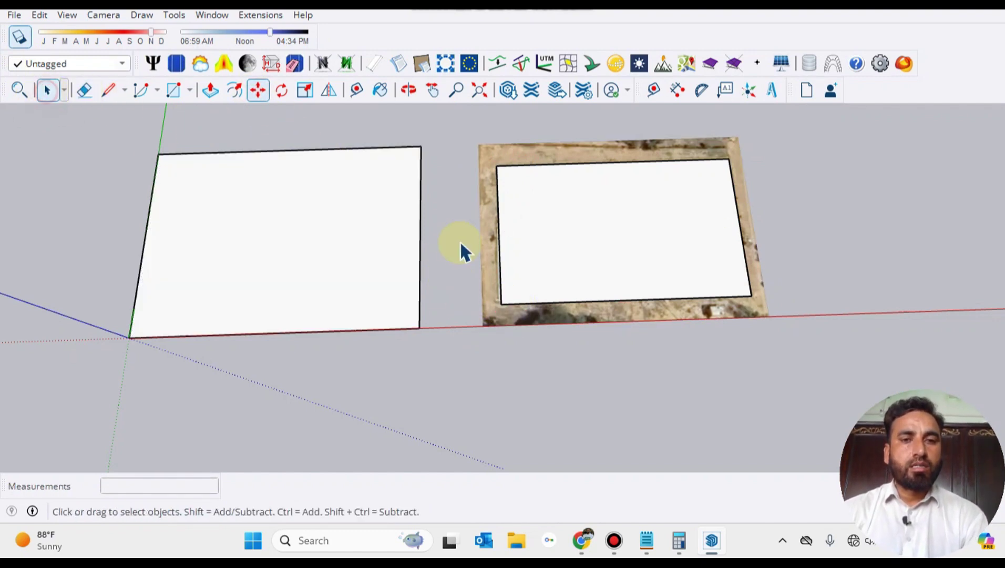
left_click_drag(489, 167, 823, 312)
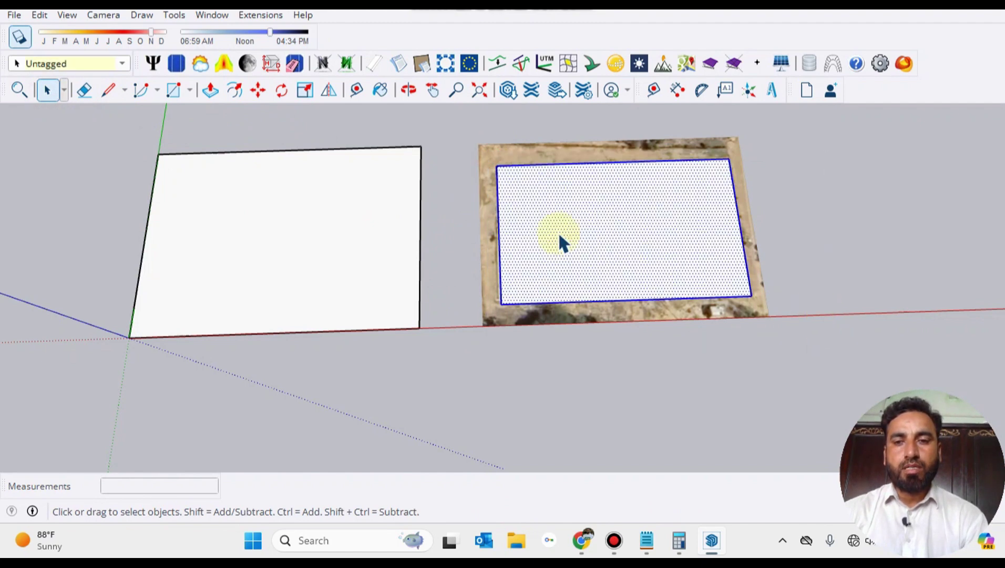
left_click(257, 91)
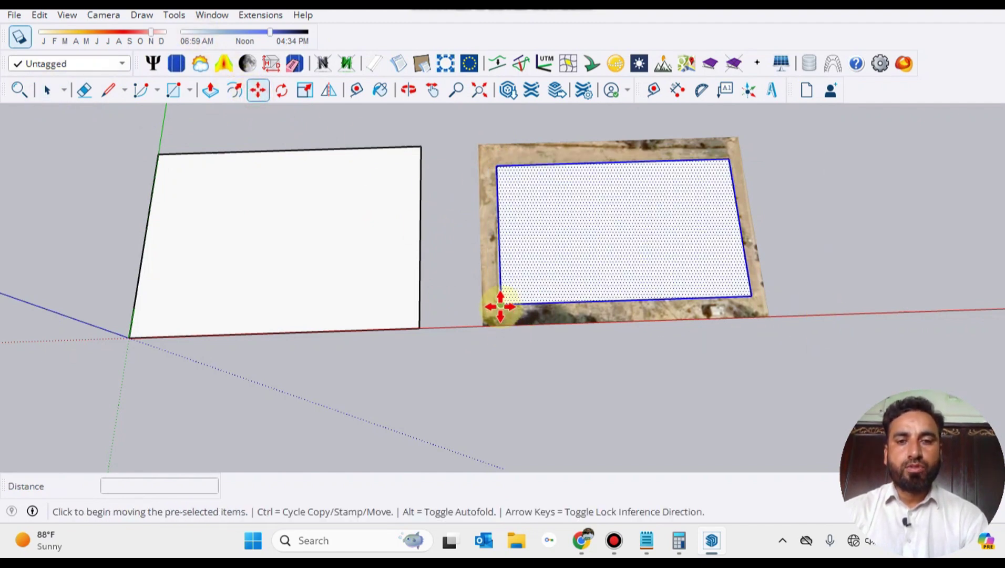
left_click(500, 306)
key("ctrl")
left_click(790, 299)
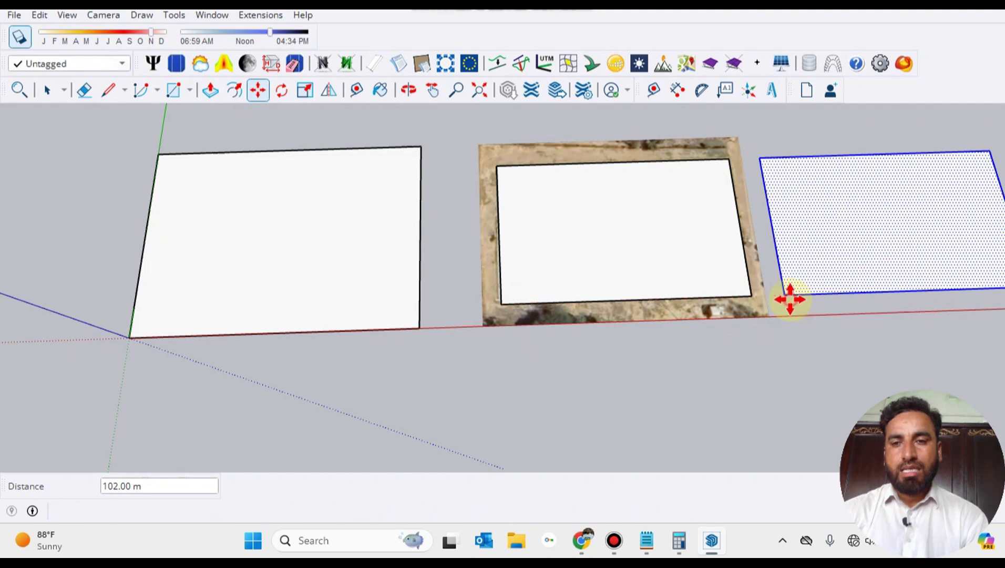
Delete the original traced face and its edges from over the plant image, keeping the image and the copied outline
left_click(48, 91)
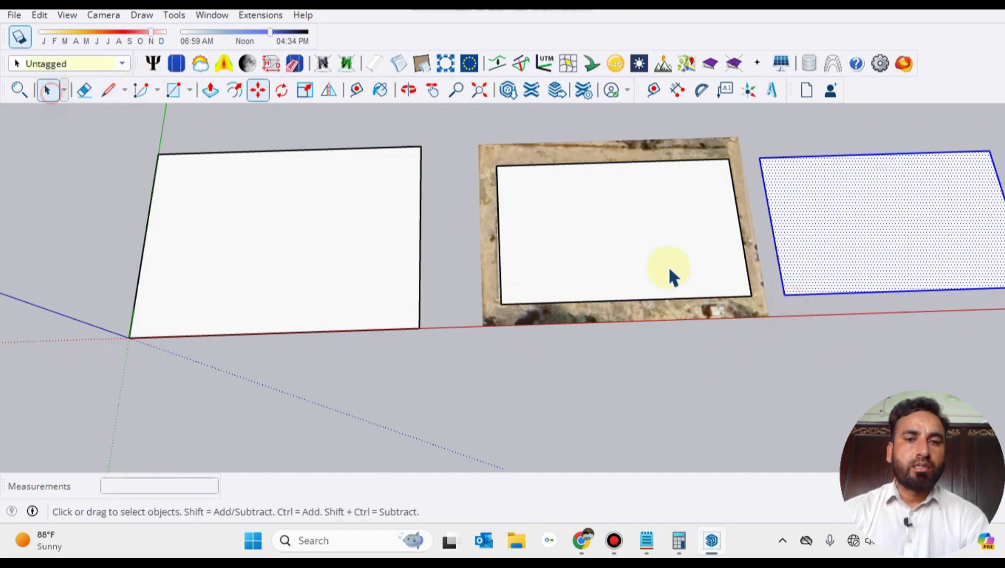
left_click(563, 169)
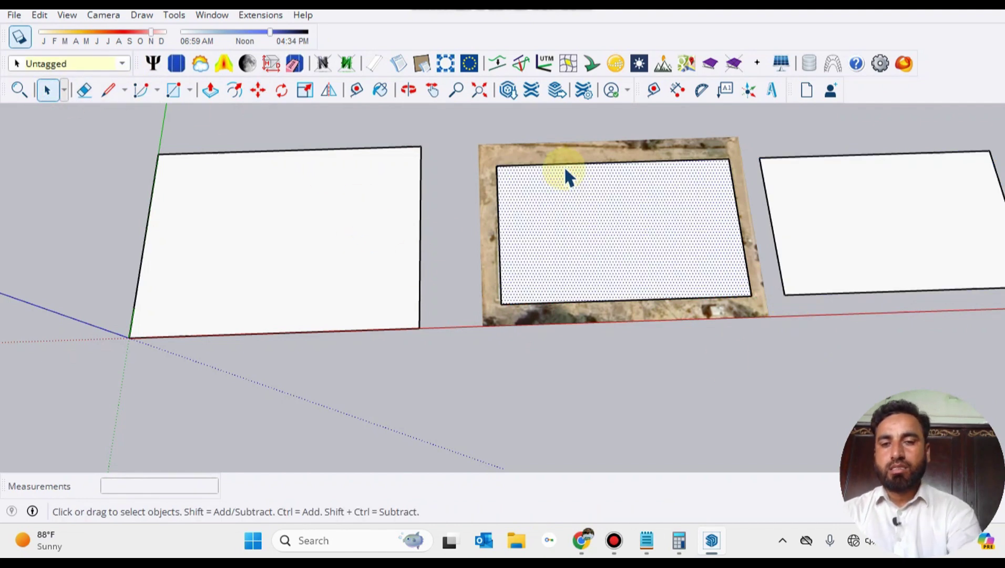
key("Delete")
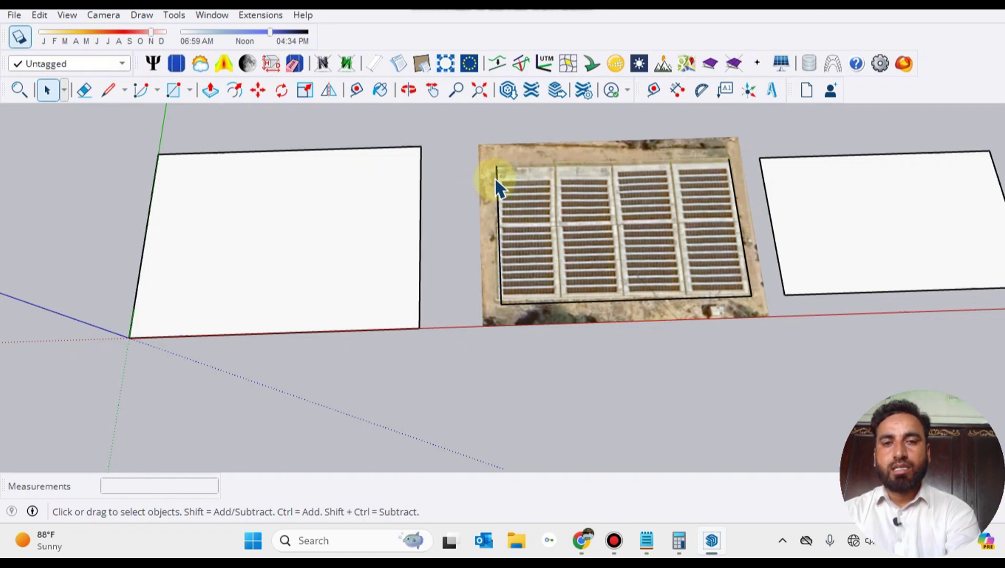
left_click(739, 308)
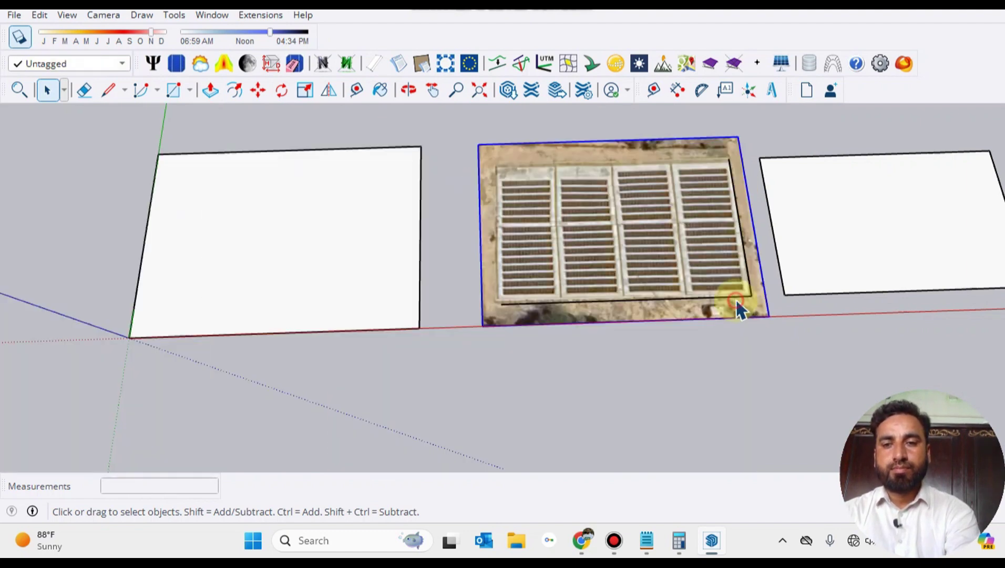
key("Delete")
key("ctrl+z")
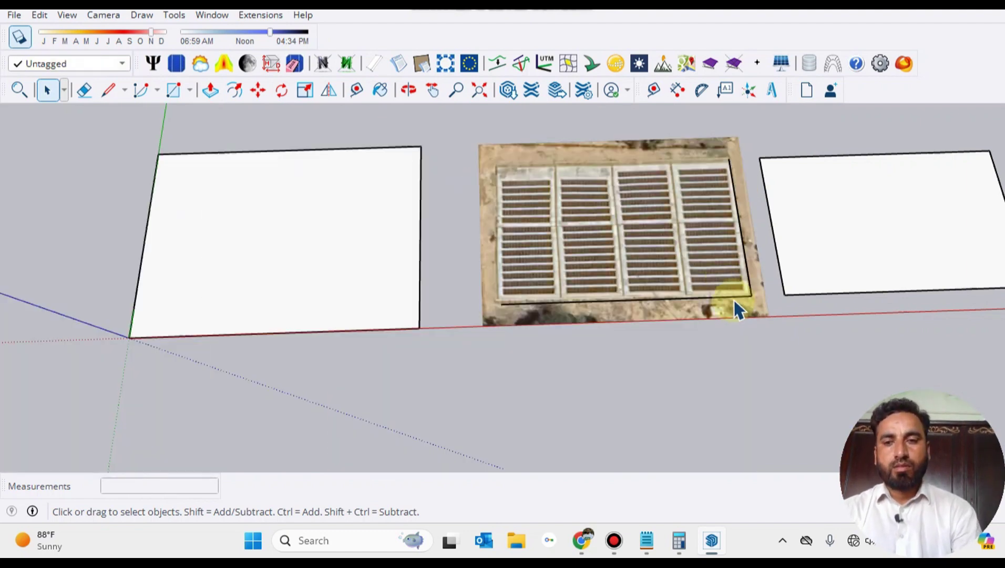
key("Escape")
left_click(727, 380)
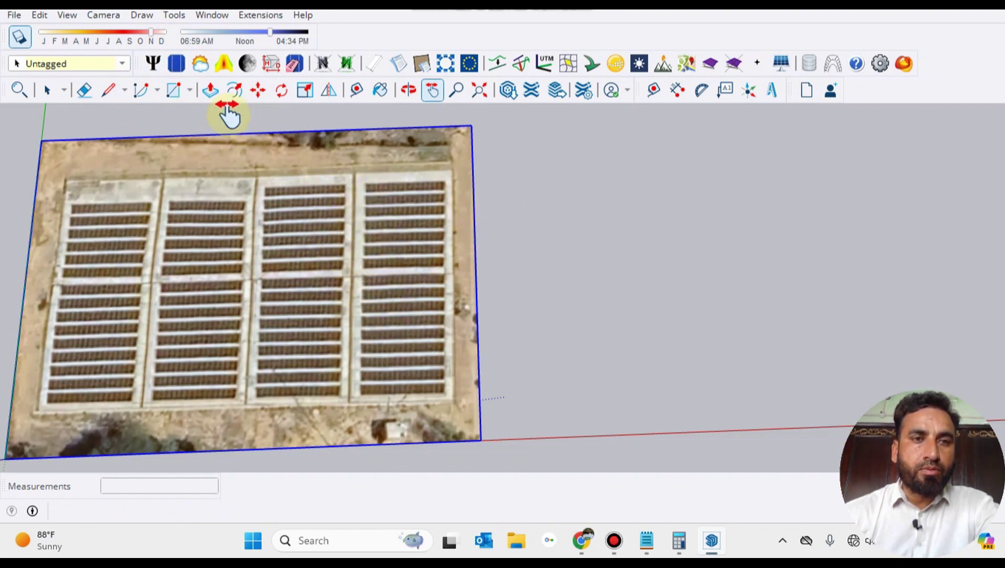
Measure the width of the outermost panel block along the plant's far edge with the Dimensions tool, without placing the dimension
left_click(175, 15)
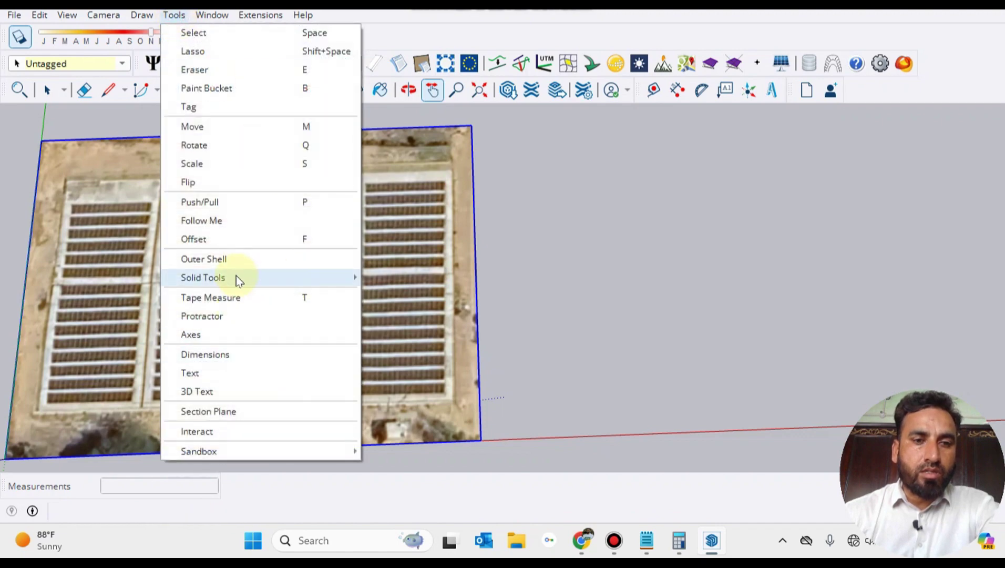
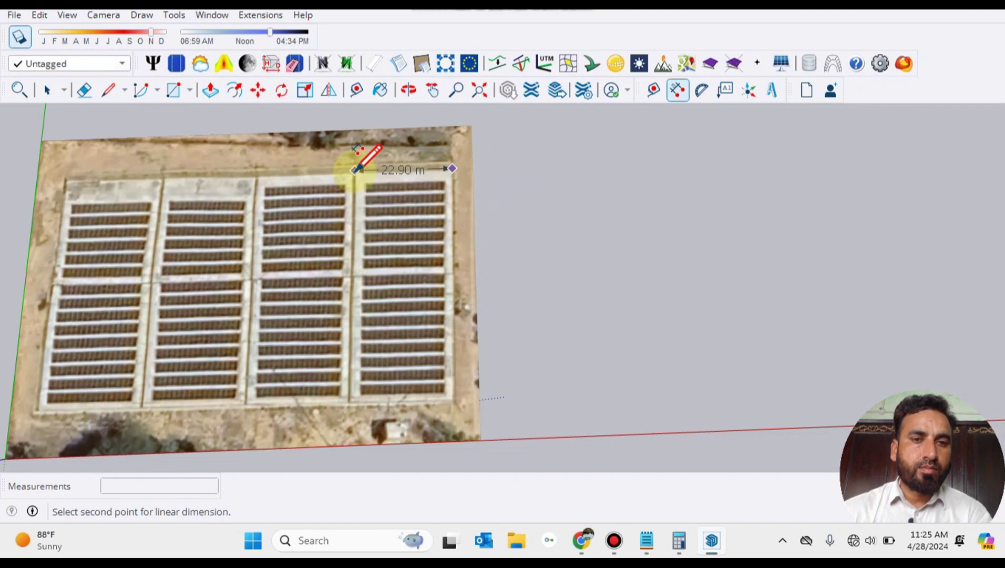
left_click(354, 172)
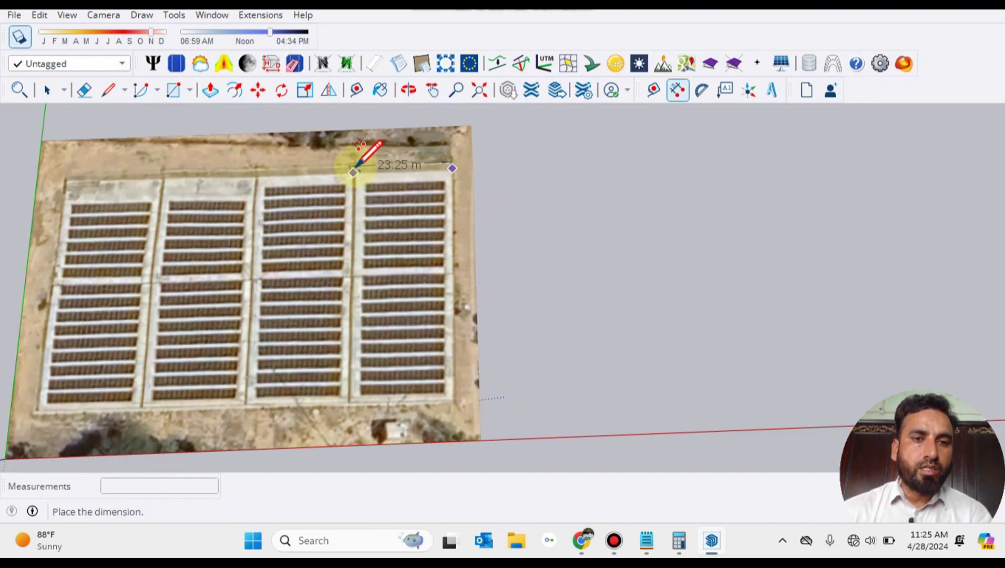
key("Escape")
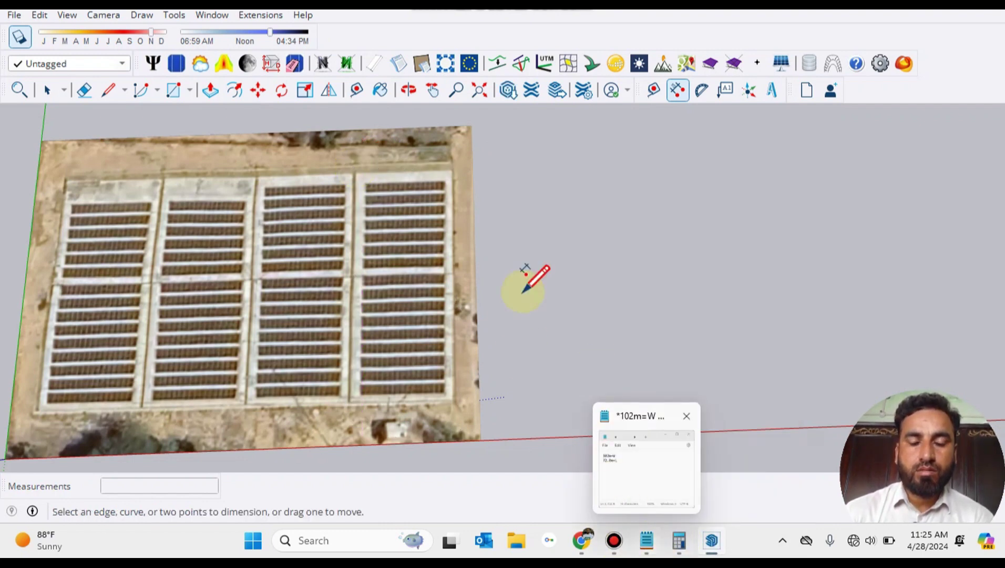
left_click(46, 90)
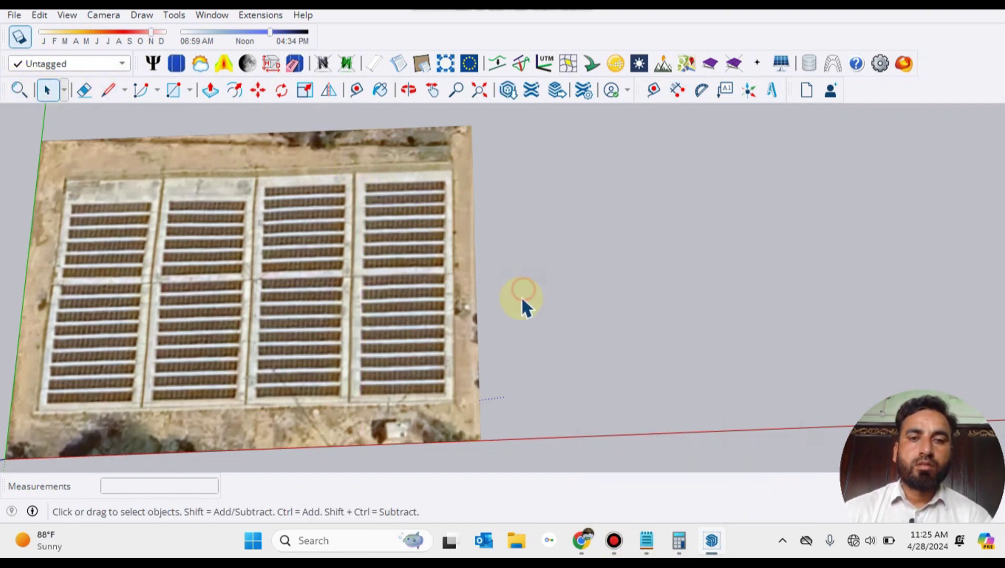
Divide the copied outline with a line along the green axis, starting 23.25 m from its outer far corner and ending on the near edge
scroll(713, 348, "down", 5)
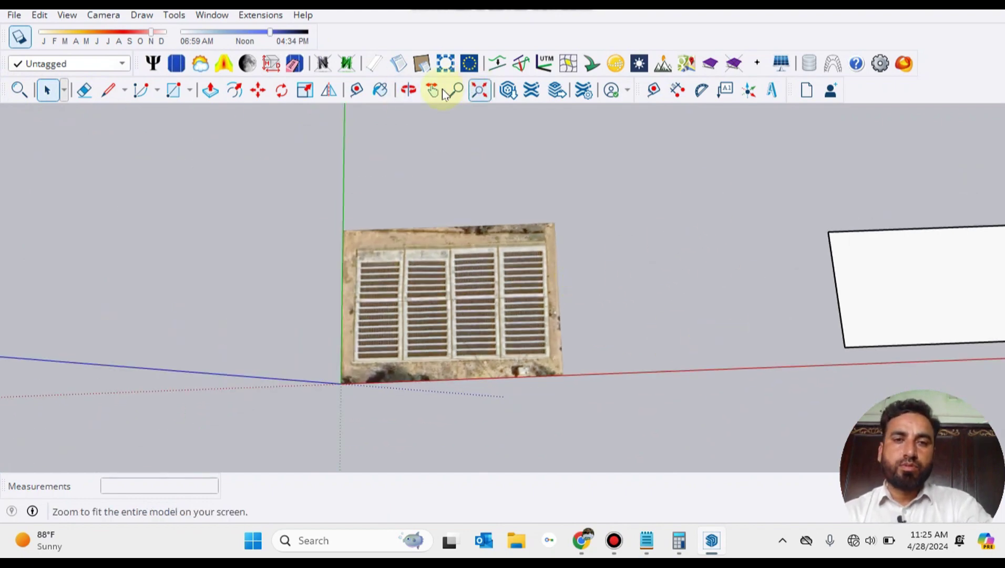
left_click(432, 90)
left_click_drag(473, 226, 622, 305)
scroll(622, 305, "up", 2)
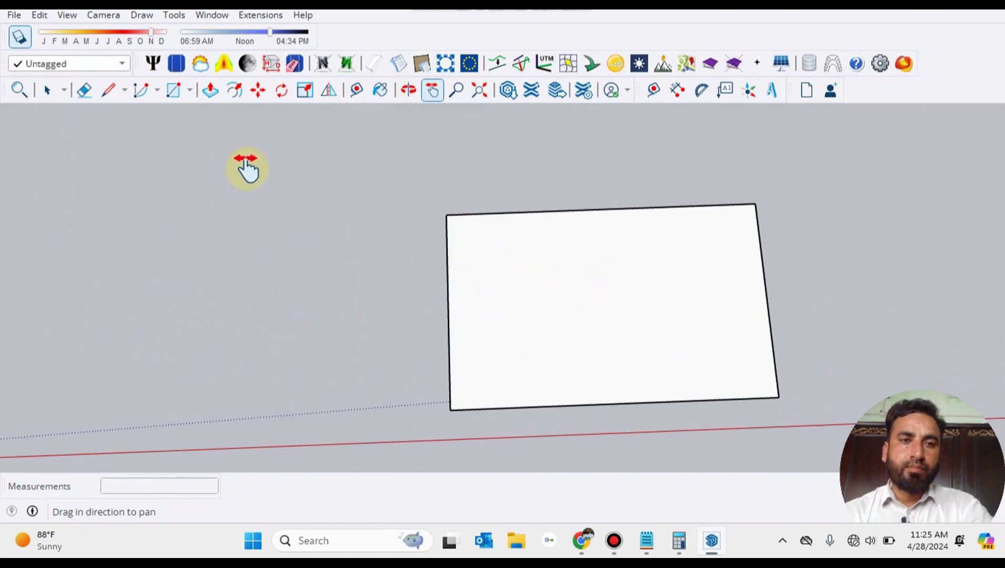
left_click(109, 90)
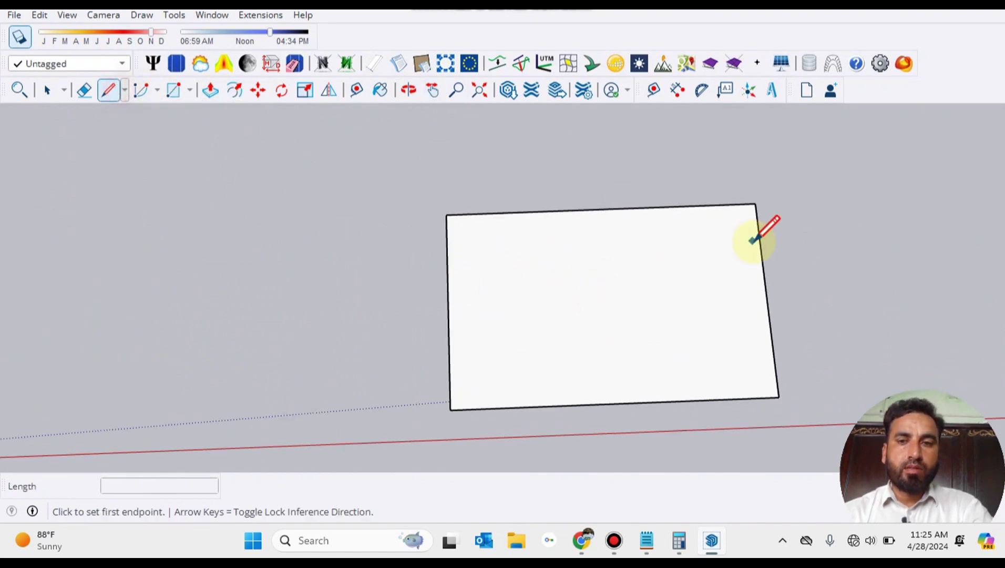
left_click(755, 204)
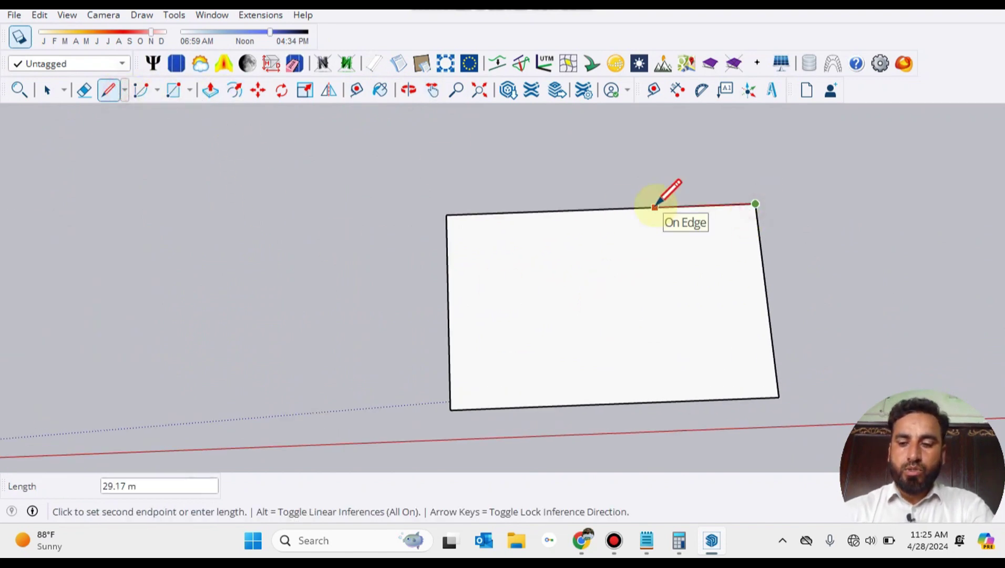
type("23.25")
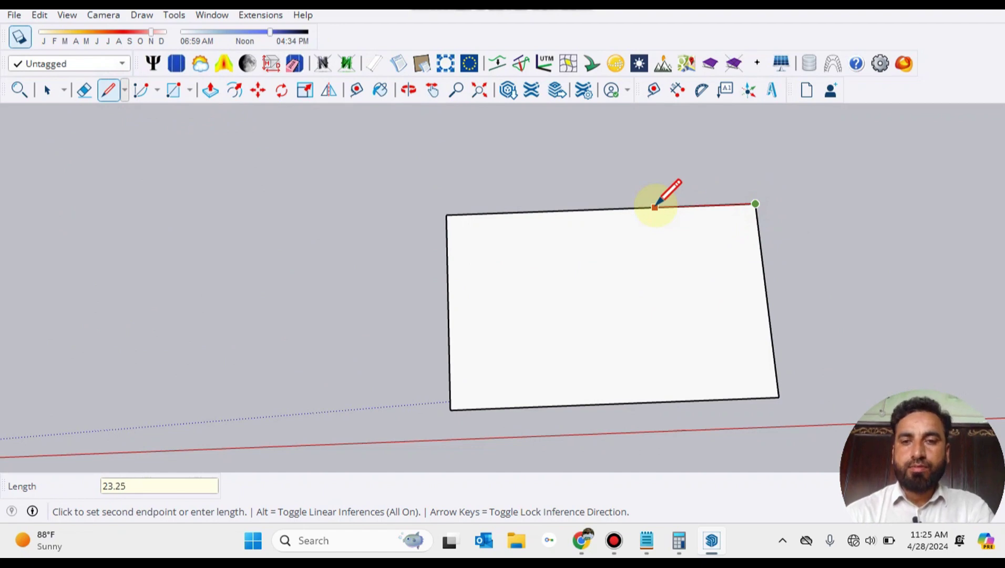
key("Return")
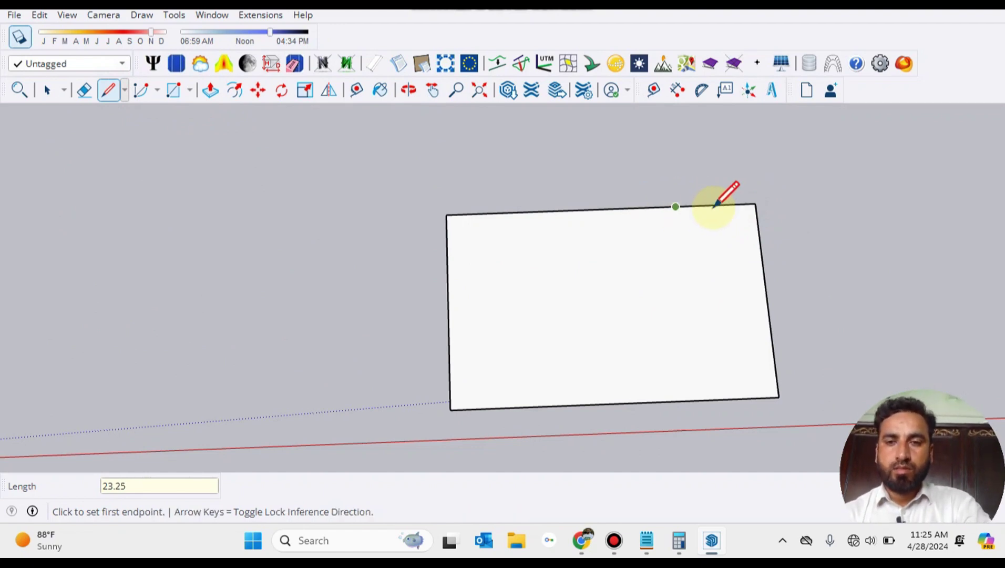
left_click(676, 206)
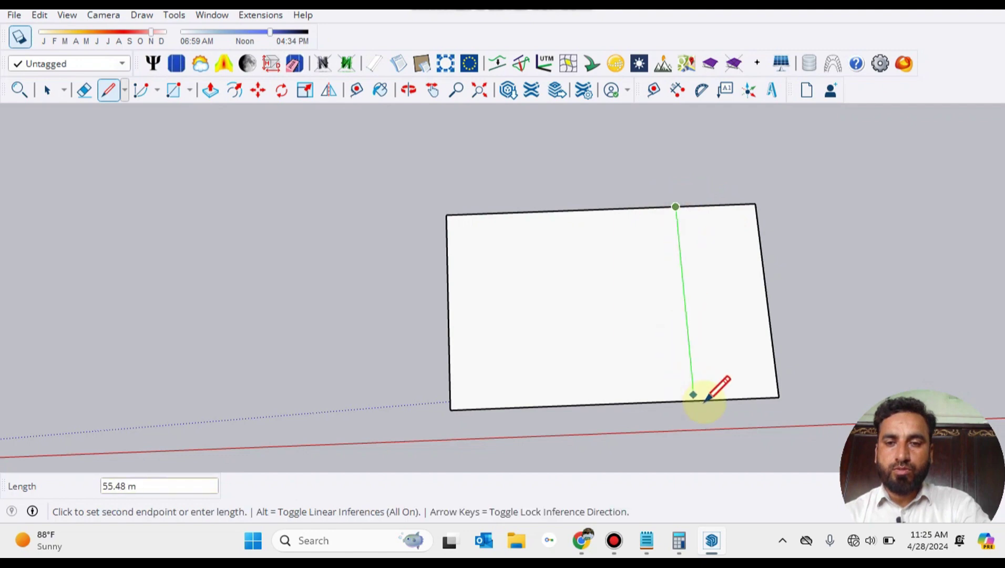
left_click(704, 398)
left_click(45, 95)
Examine the panel blocks in the plant image in comparison with the divided outline
middle_click_drag(446, 276, 700, 249)
scroll(707, 265, "down", 2)
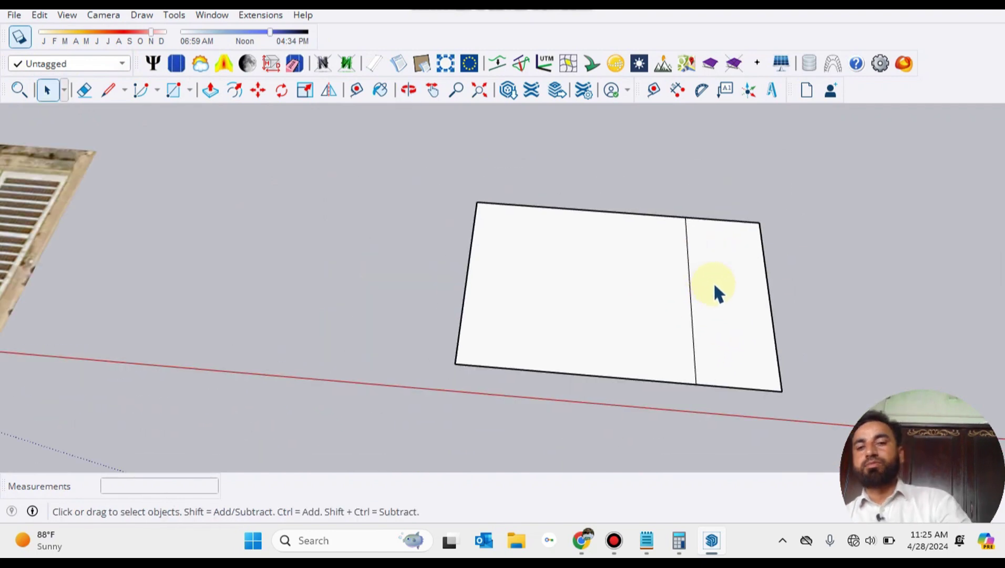
scroll(717, 286, "down", 2)
middle_click_drag(721, 292, 699, 300)
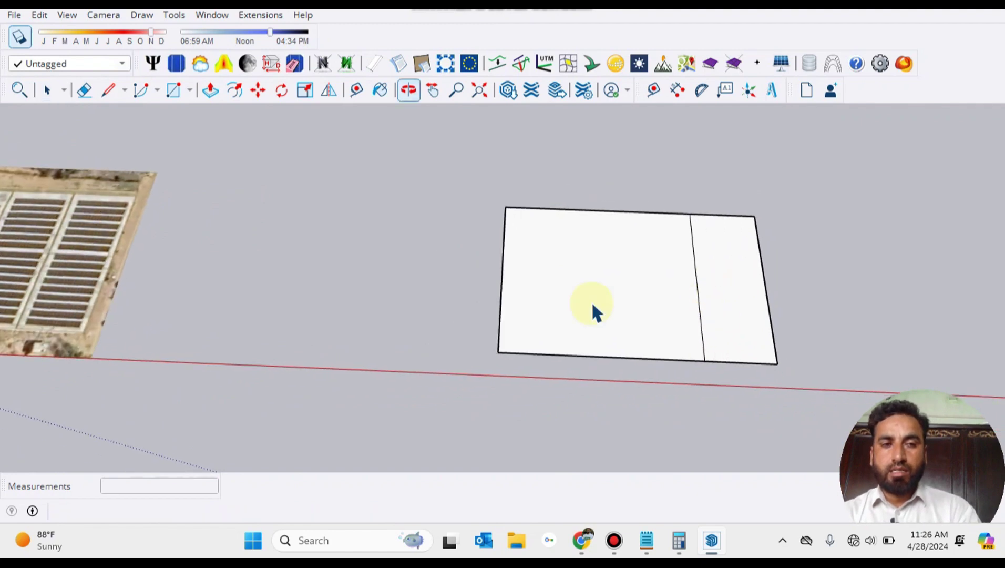
left_click(431, 90)
scroll(214, 299, "up", 6)
scroll(338, 378, "down", 3)
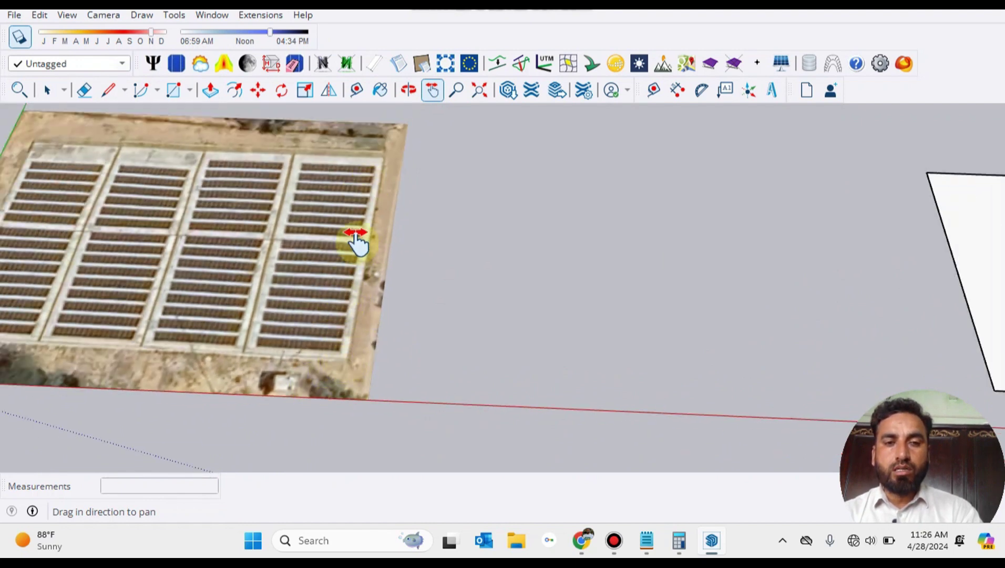
left_click_drag(316, 258, 293, 289)
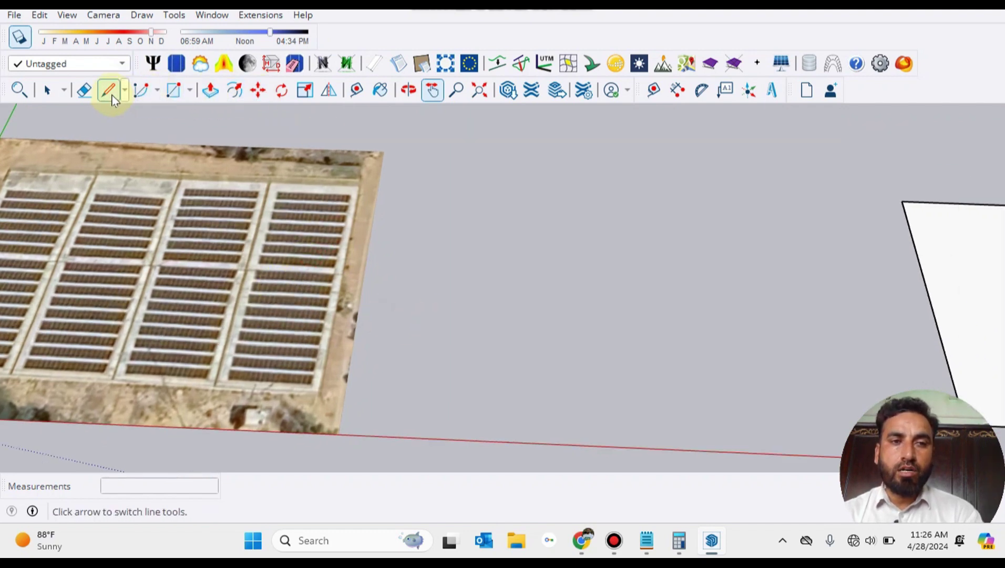
left_click(50, 91)
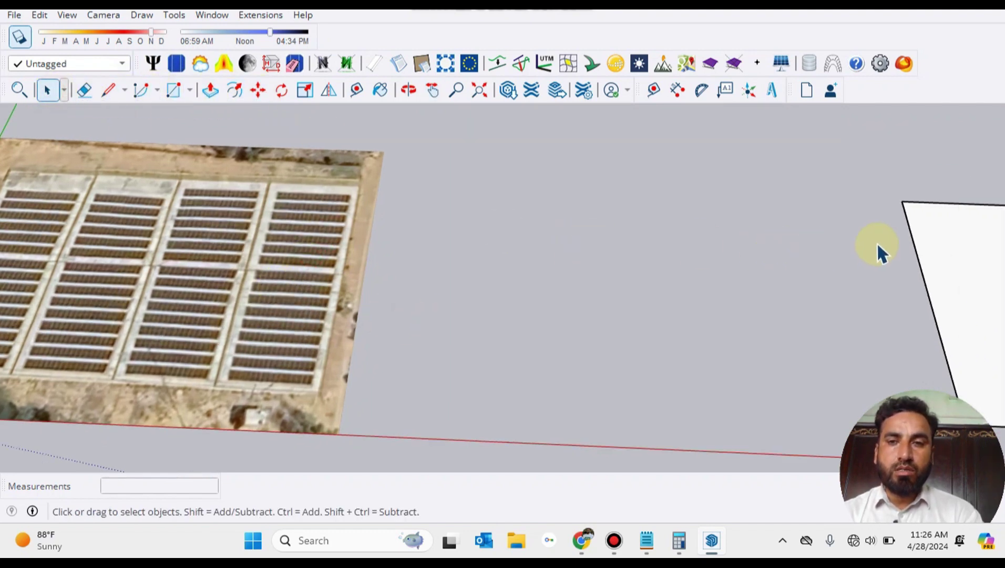
Select the narrow strip face separated by the dividing line in the copied plant outline
scroll(669, 184, "down", 2)
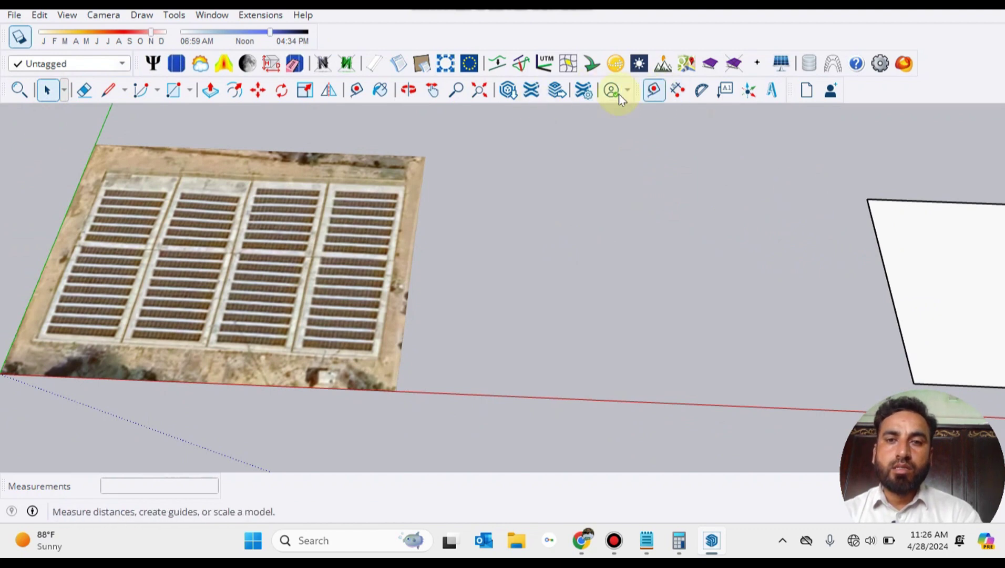
left_click(432, 91)
left_click_drag(824, 205, 498, 204)
left_click_drag(898, 273, 709, 271)
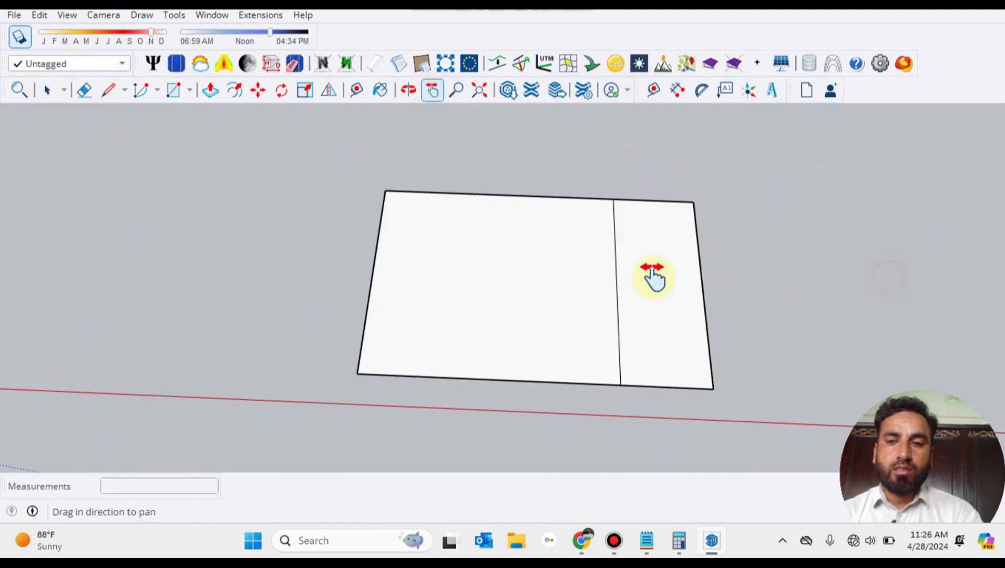
left_click(49, 91)
left_click(661, 274)
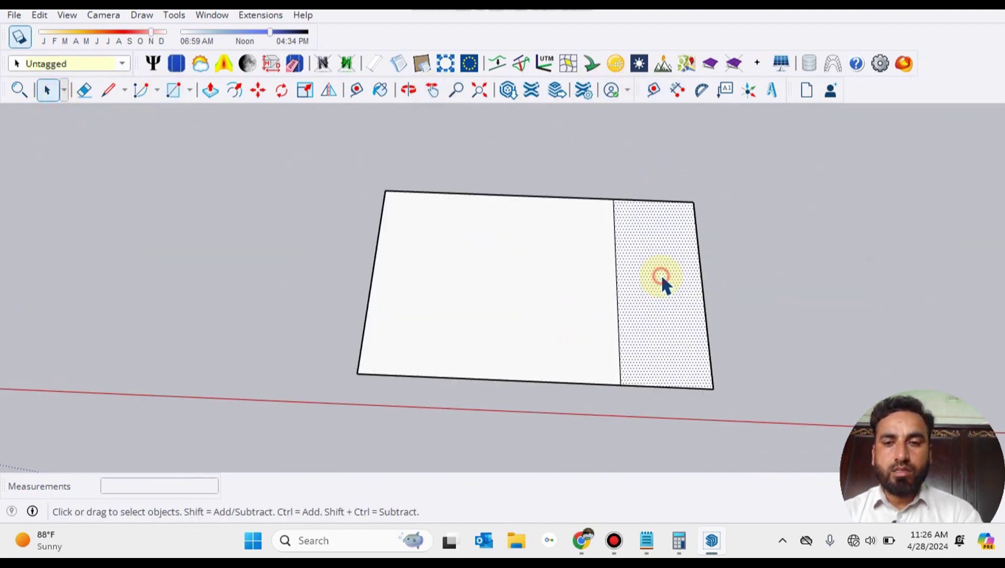
mouse_move(694, 325)
middle_mouse_down()
mouse_move(709, 347)
mouse_move(702, 290)
mouse_move(729, 355)
middle_mouse_up()
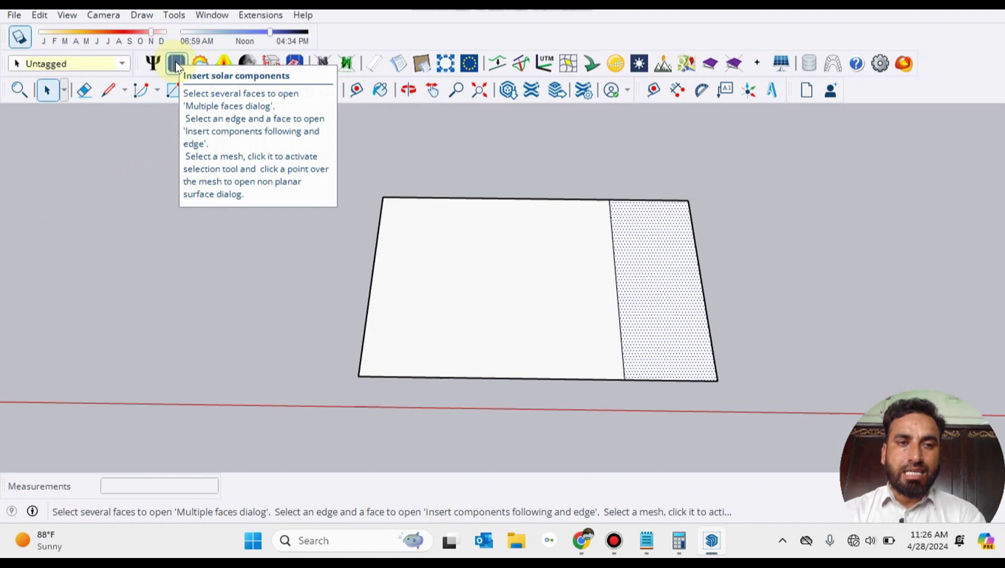
Open the solar component insertion settings for the selected strip and switch the component source to the Skelion PV database
left_click(178, 66)
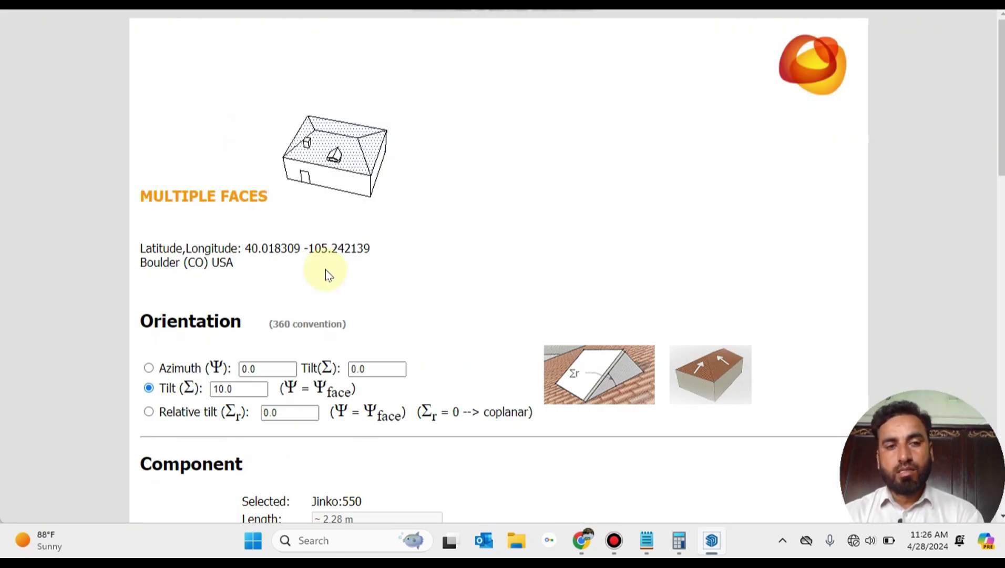
scroll(324, 276, "down", 3)
left_click(241, 242)
mouse_move(240, 242)
left_mouse_down()
mouse_move(195, 241)
mouse_move(227, 245)
left_mouse_up()
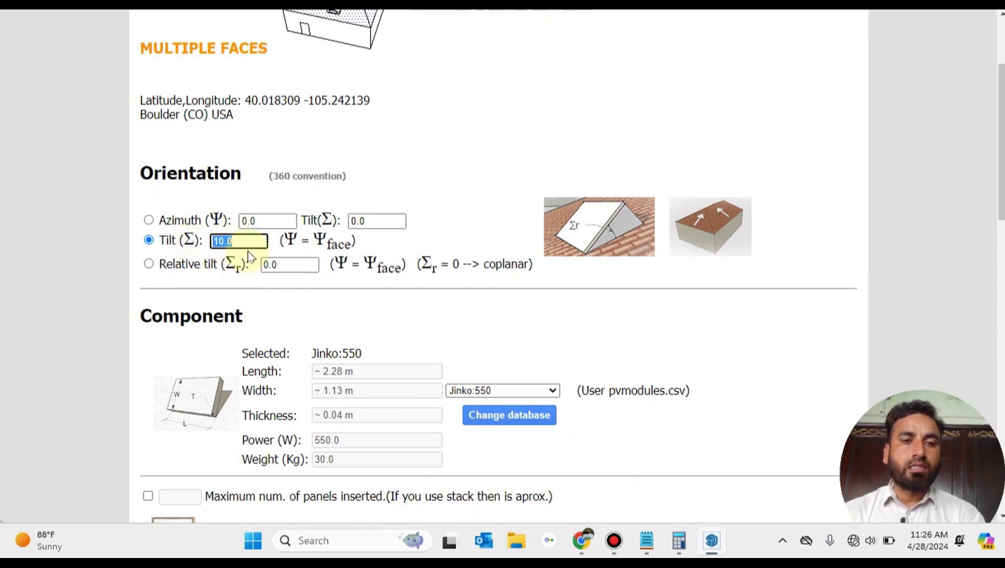
scroll(248, 251, "down", 4)
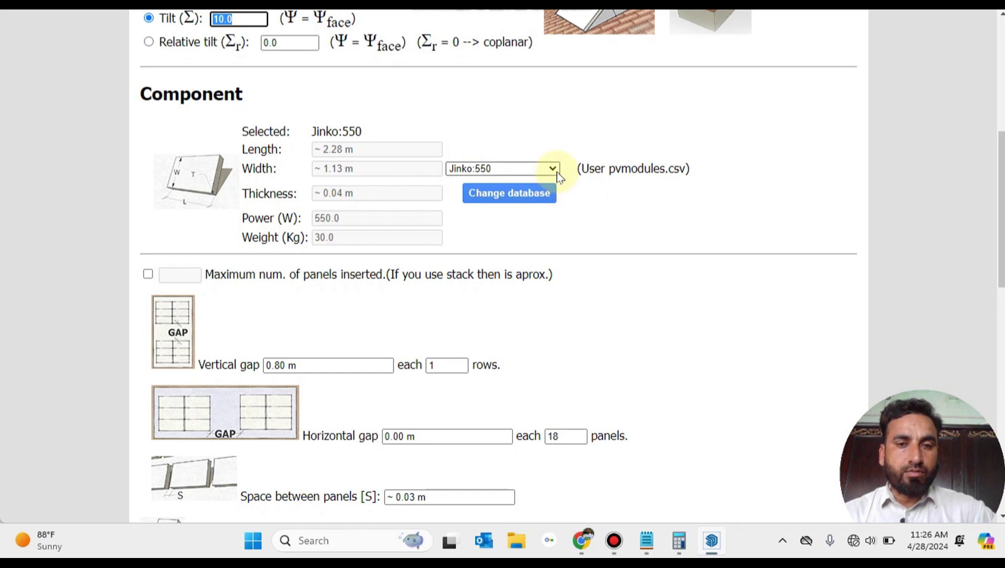
left_click(535, 193)
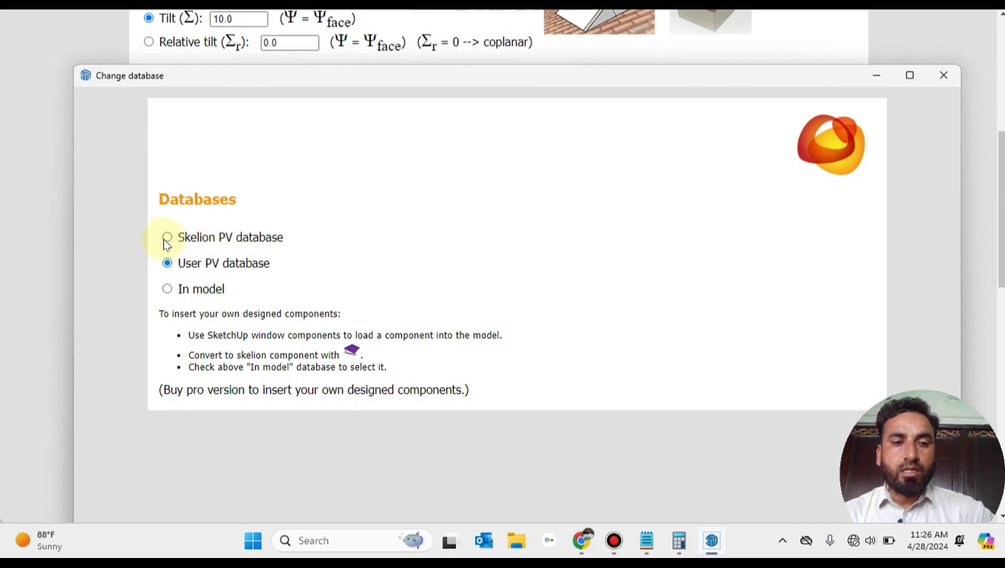
left_click(165, 238)
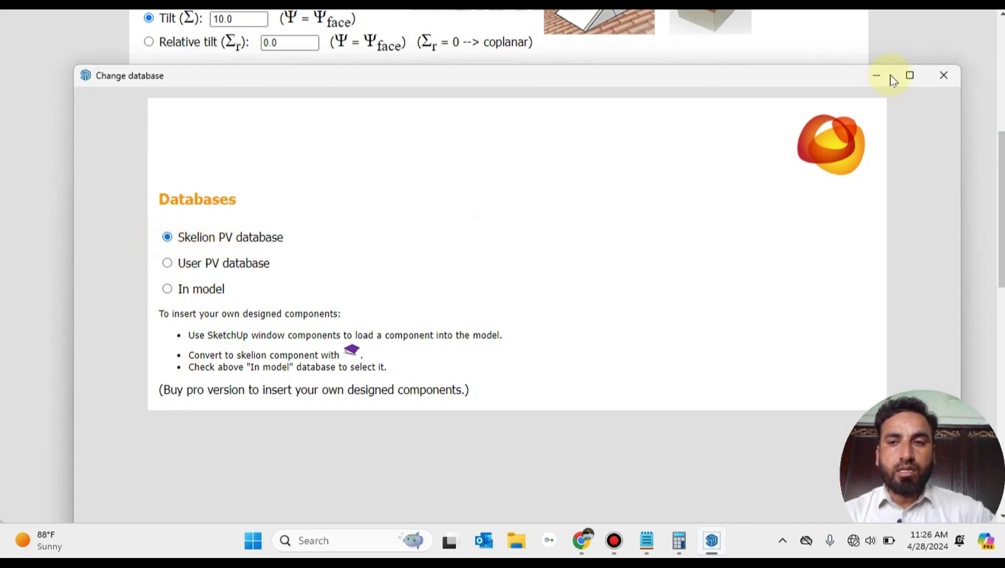
left_click(944, 76)
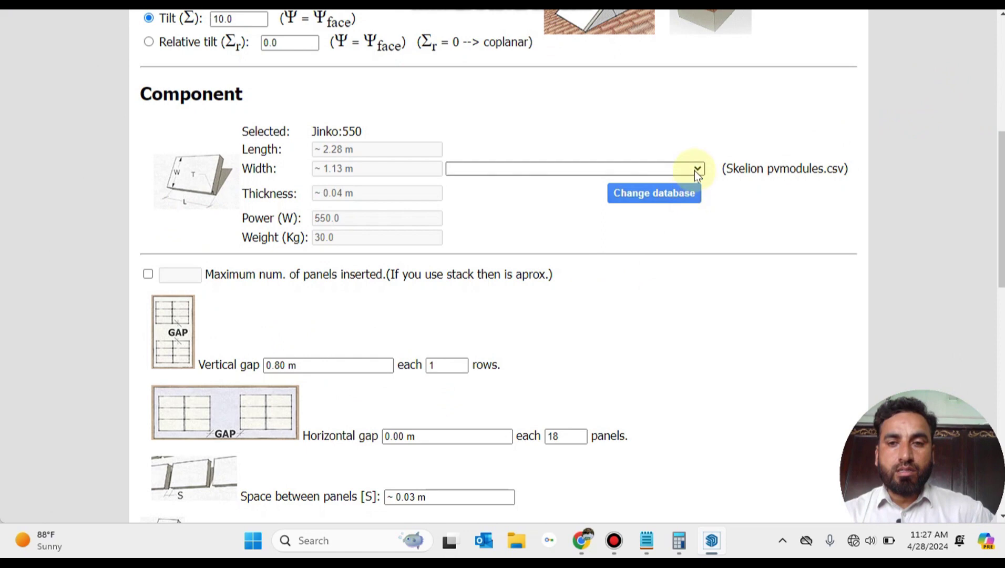
Browse the panel models offered by the Skelion PV database without choosing one
left_click(697, 169)
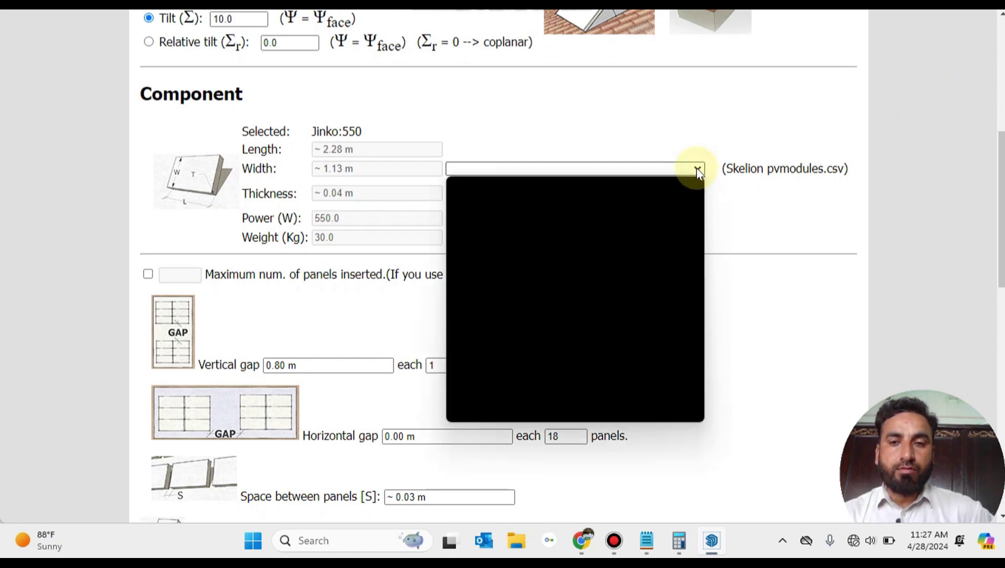
scroll(593, 336, "down", 5)
scroll(592, 336, "down", 20)
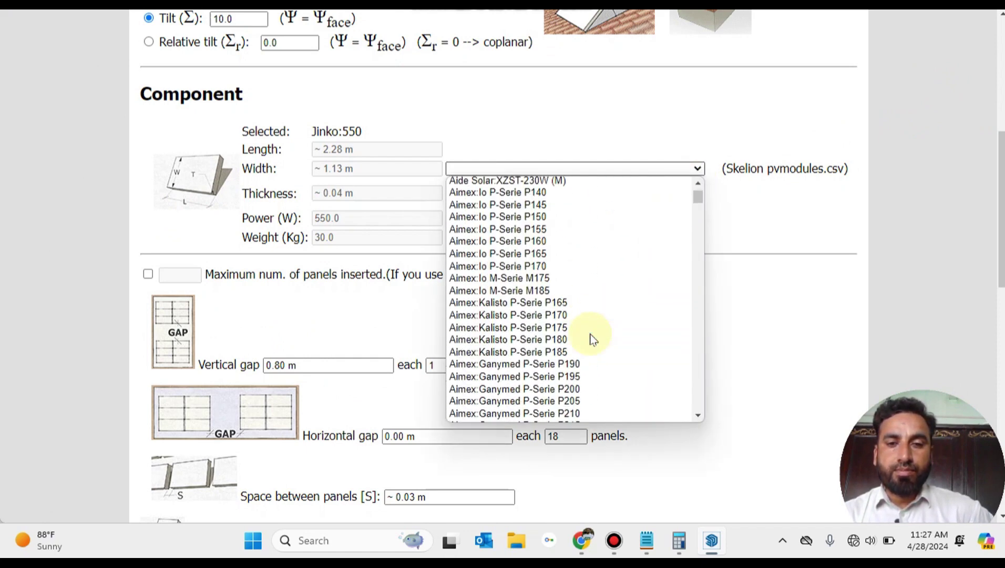
scroll(592, 336, "down", 20)
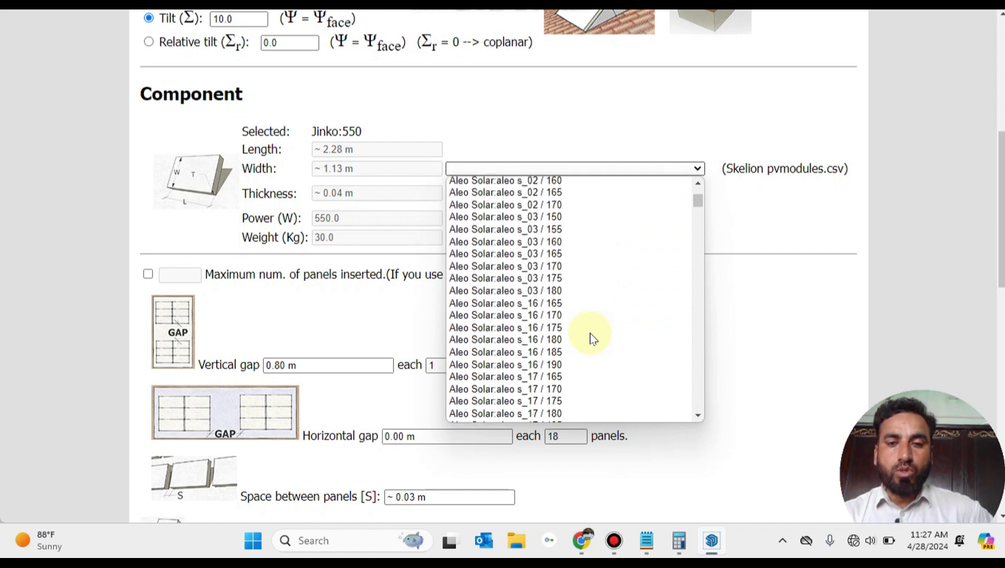
scroll(590, 332, "down", 6)
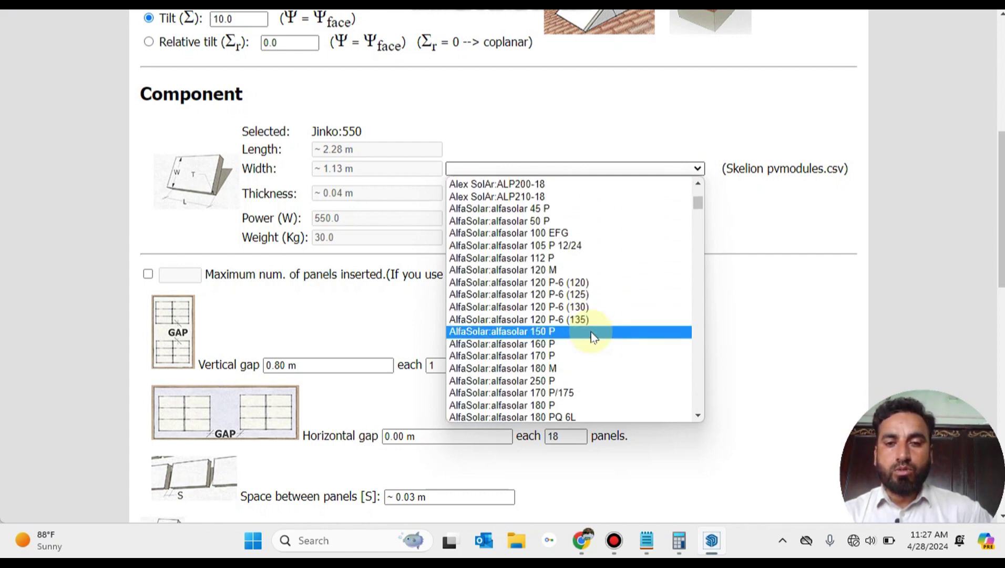
left_click(688, 97)
Switch the component source back to the User PV database and check its panel models, leaving the insertion settings without choosing one
left_click(683, 193)
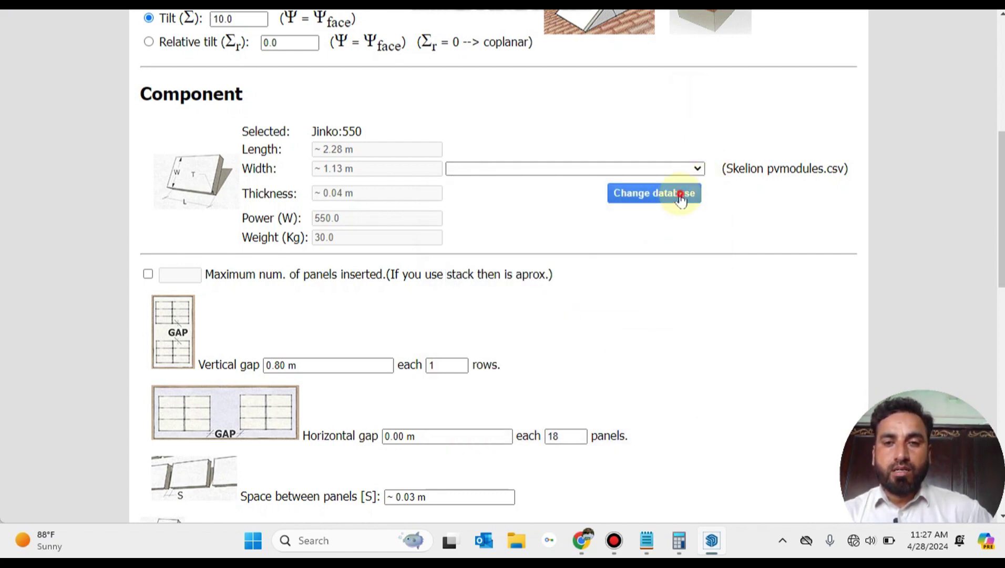
left_click(167, 263)
left_click(945, 83)
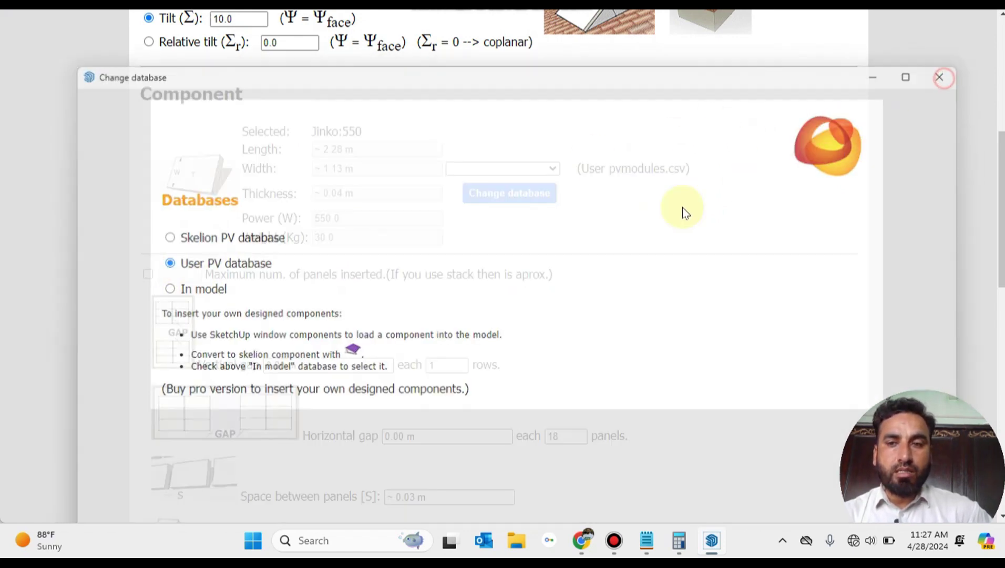
left_click(552, 171)
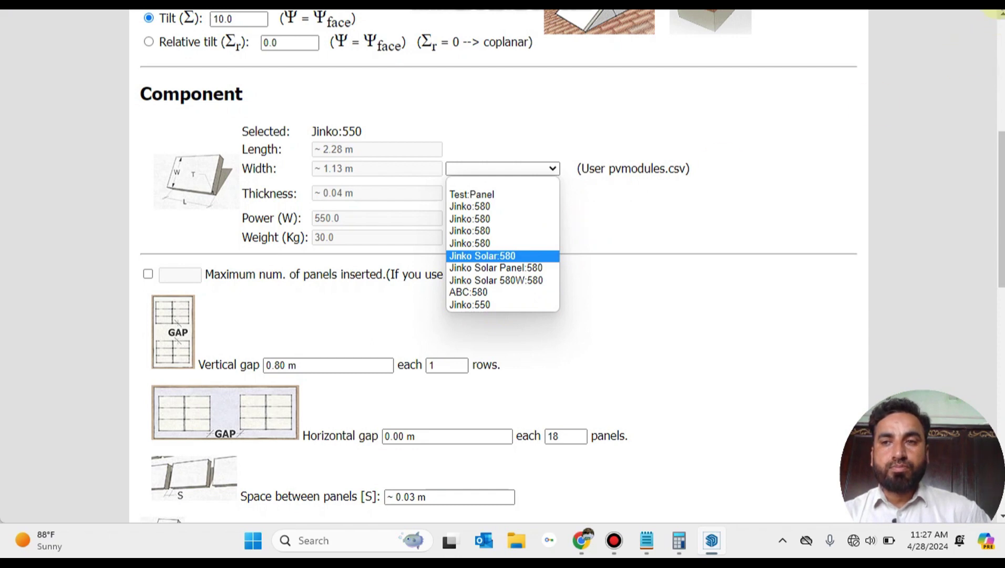
left_click(995, 10)
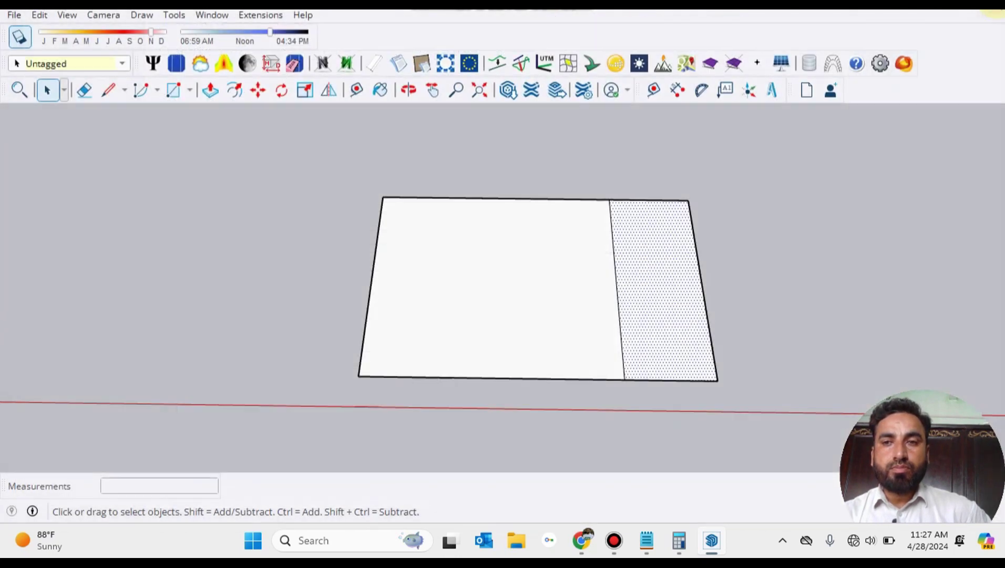
Start a new panel in the Skelion user database with brand Trina, model 550, length 2.278 m and width 1.134 m
left_click(809, 62)
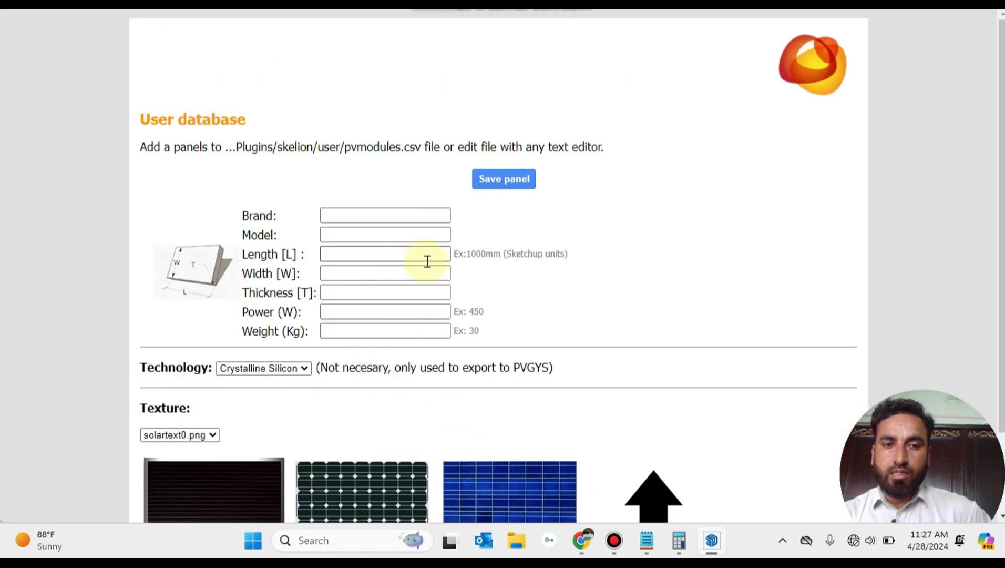
scroll(415, 247, "down", 2)
left_click(396, 121)
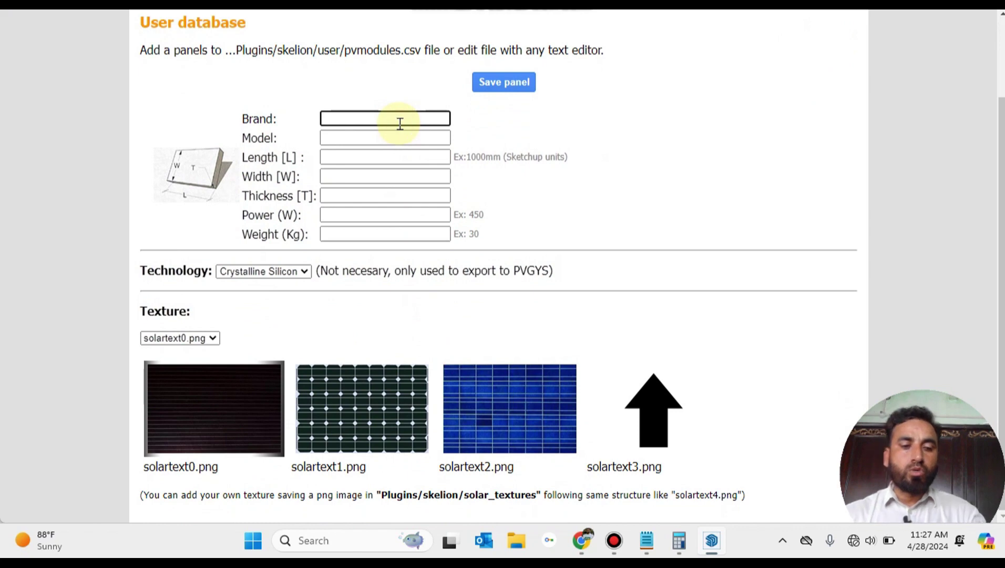
type("Trina")
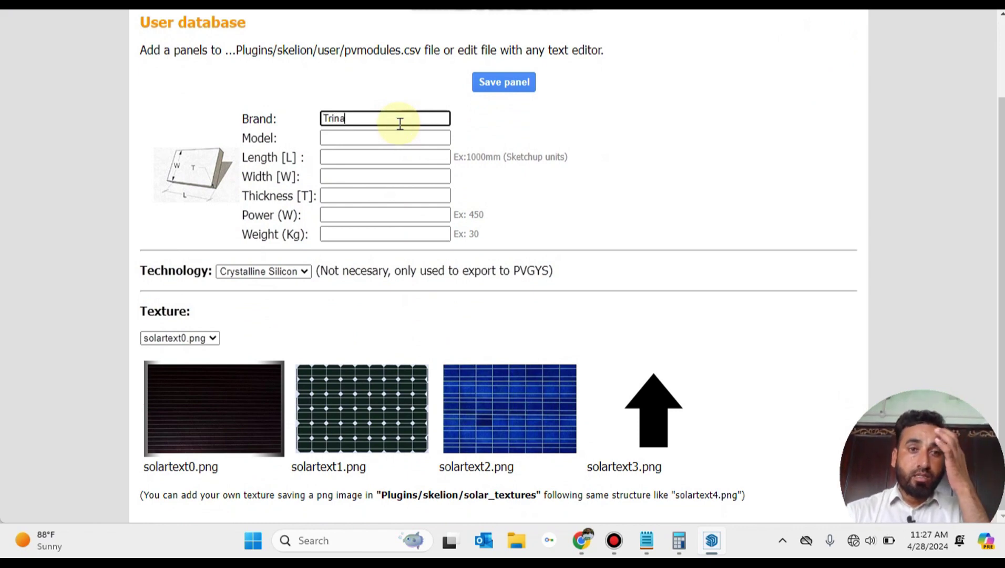
left_click(364, 139)
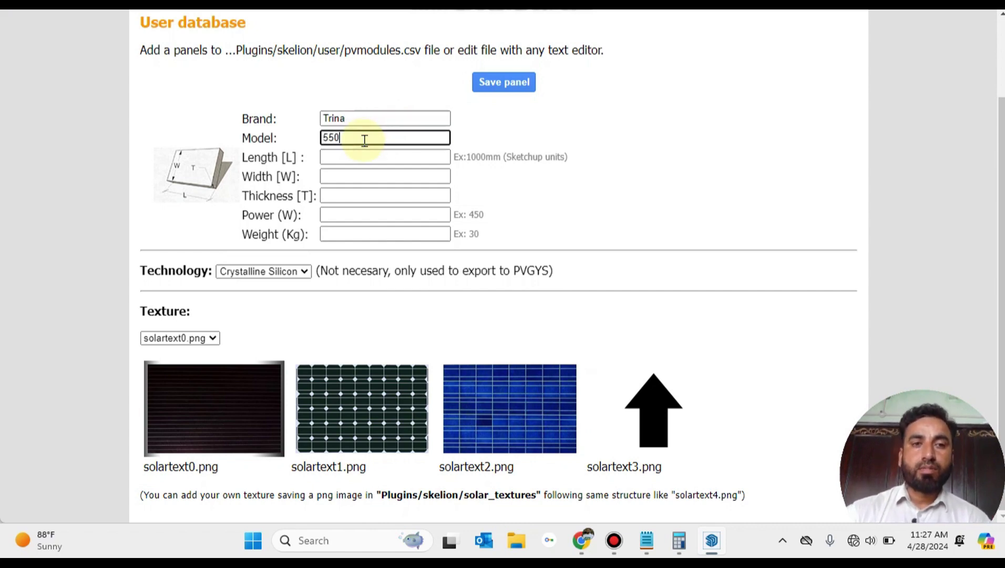
left_click(355, 155)
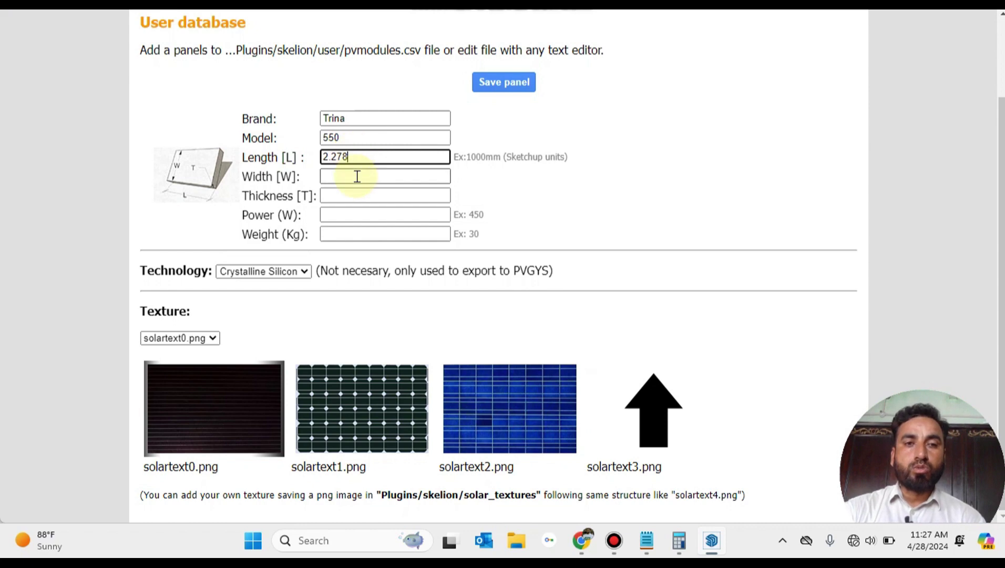
left_click(356, 175)
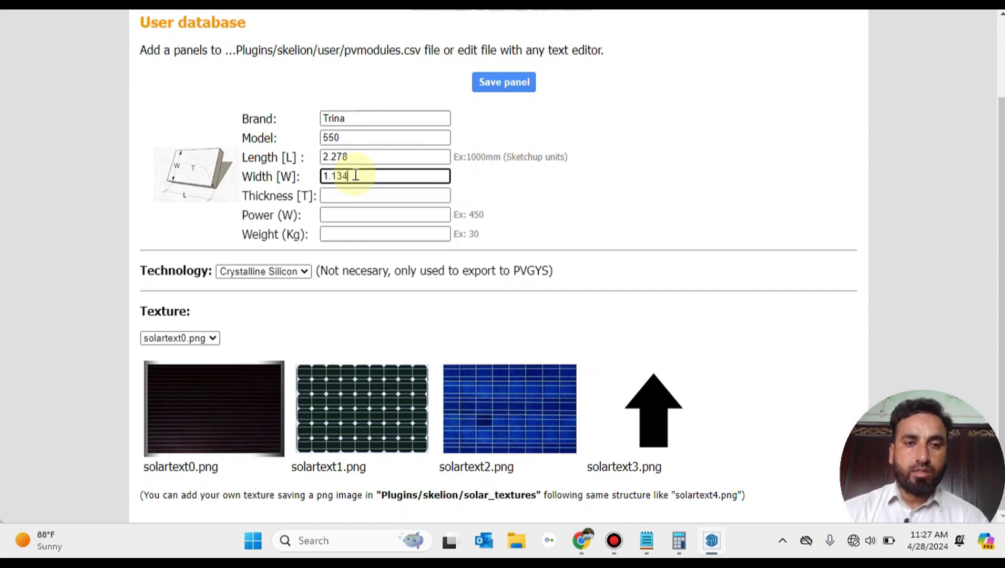
left_click(371, 156)
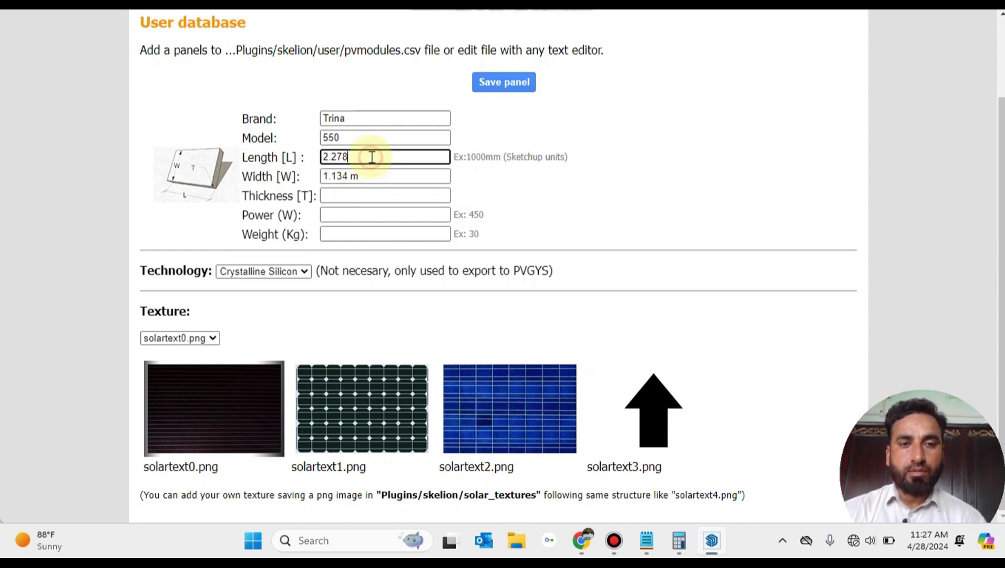
type("m")
Set the new panel's thickness to 0.03, power to 550 W and weight to 30 kg, with Crystalline Silicon technology
left_click(356, 194)
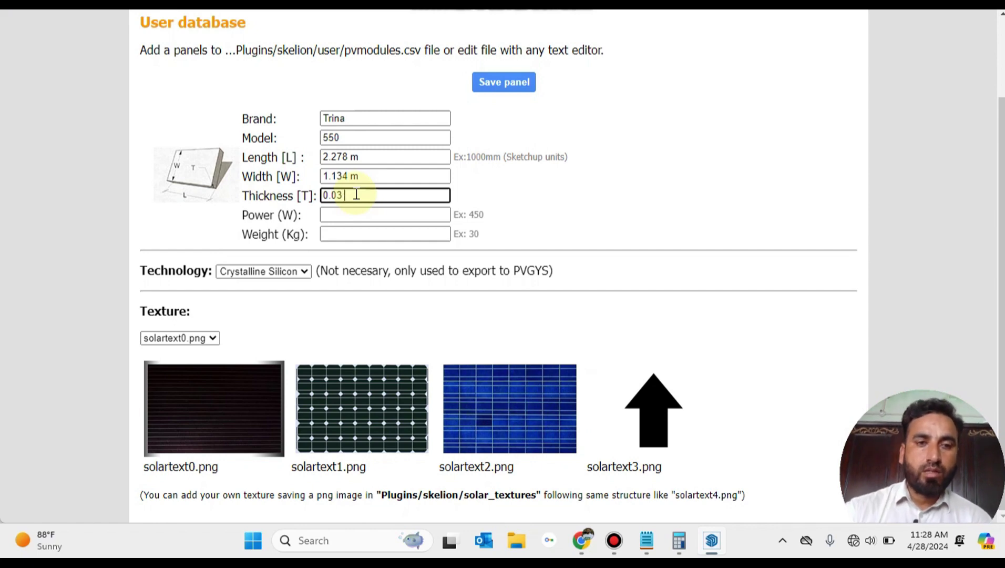
left_click(356, 214)
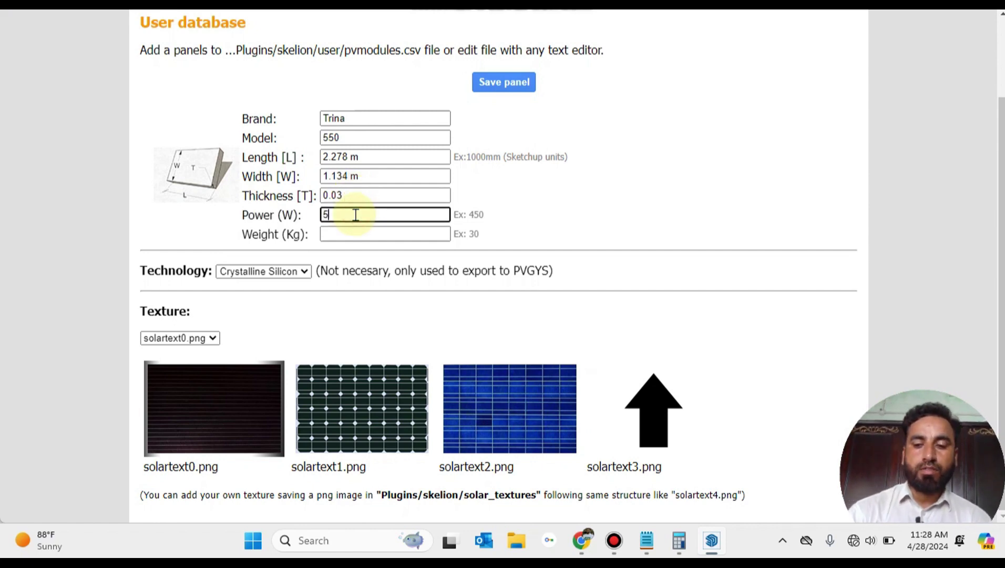
left_click(361, 233)
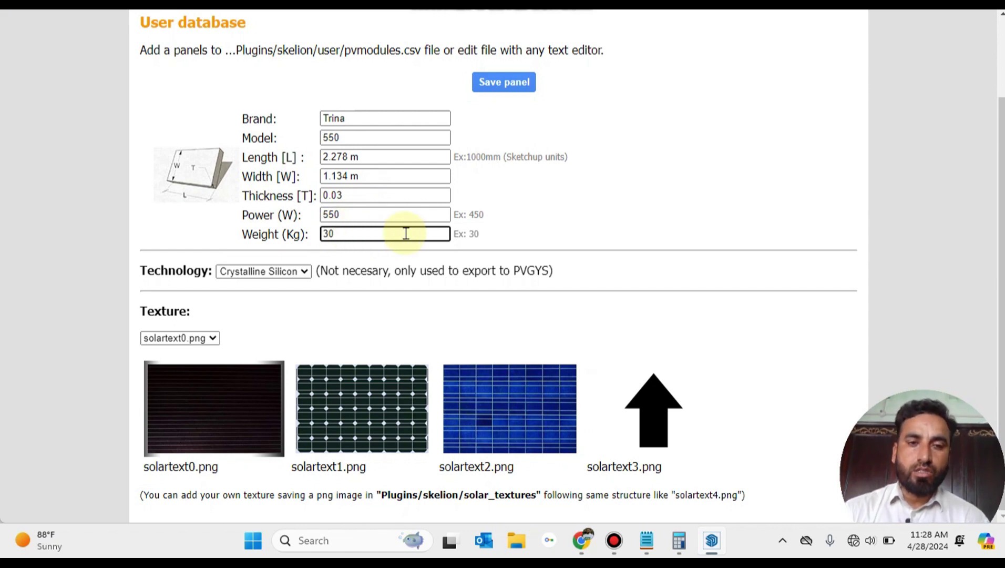
left_click(304, 272)
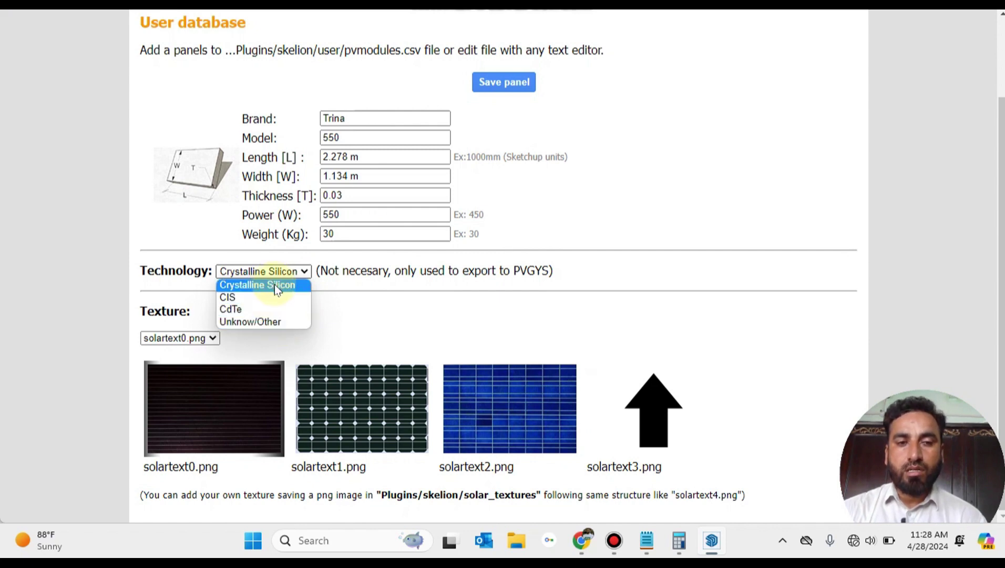
left_click(283, 285)
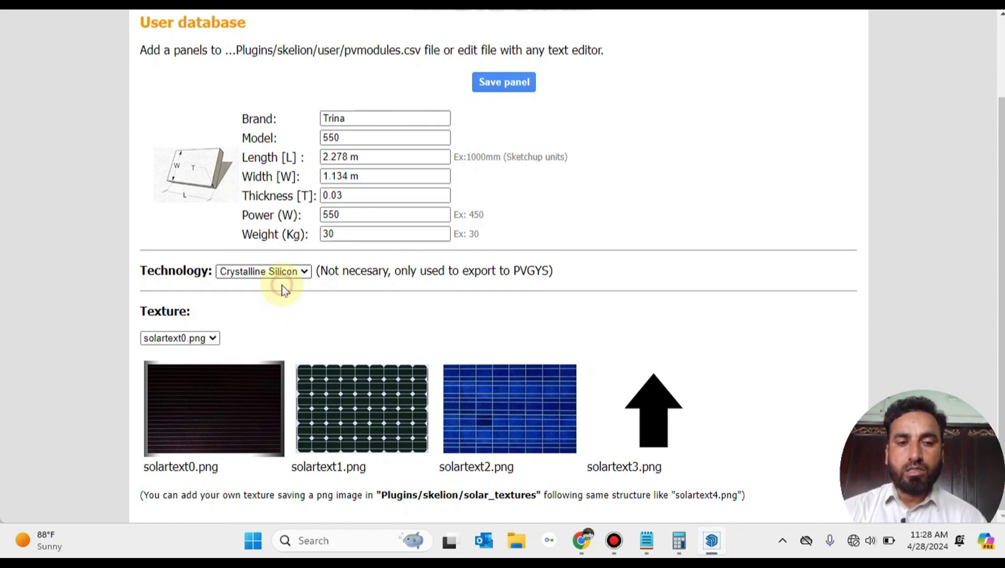
Give the new Trina panel the solartext2.png texture and save it to the user database
left_click(210, 341)
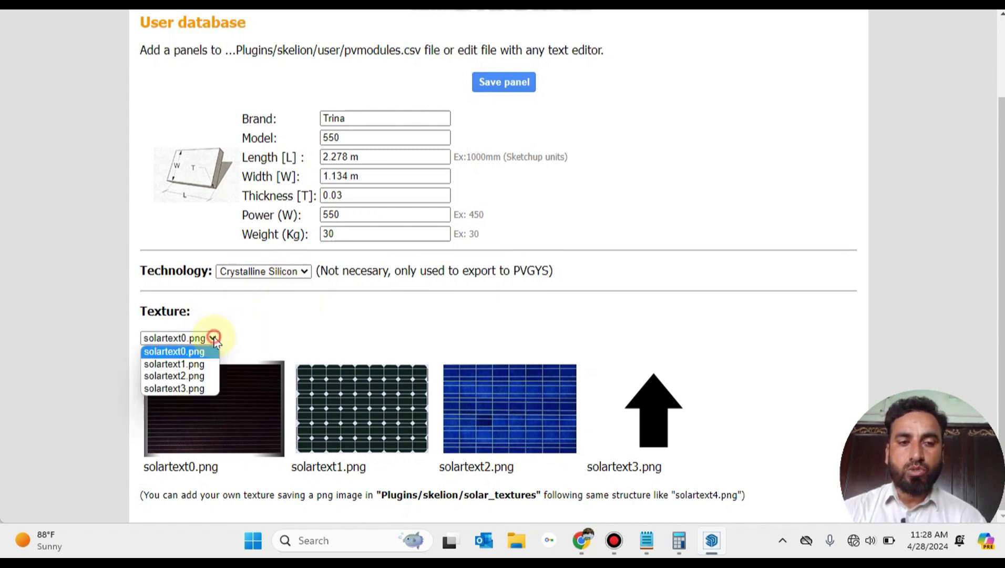
left_click(196, 376)
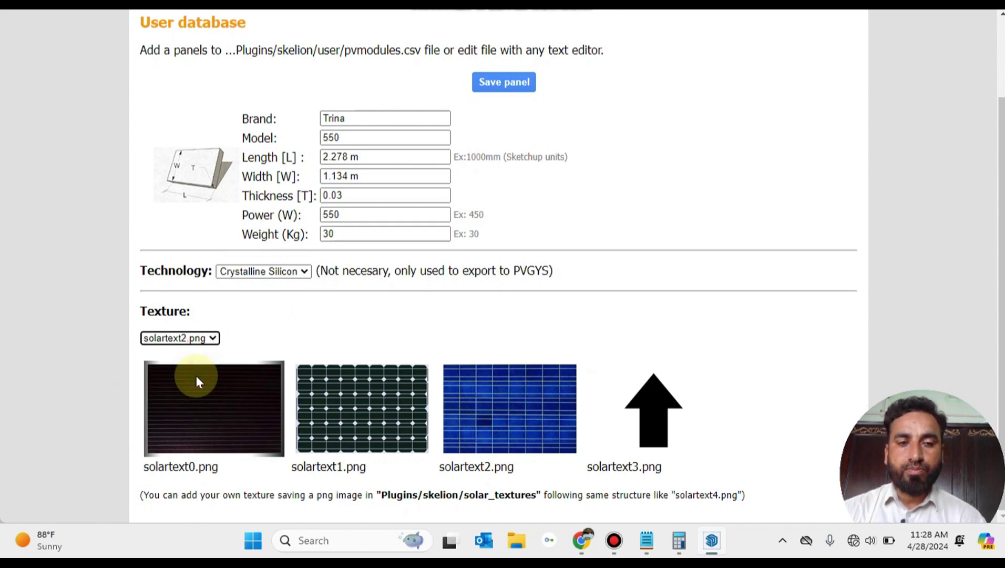
left_click(492, 82)
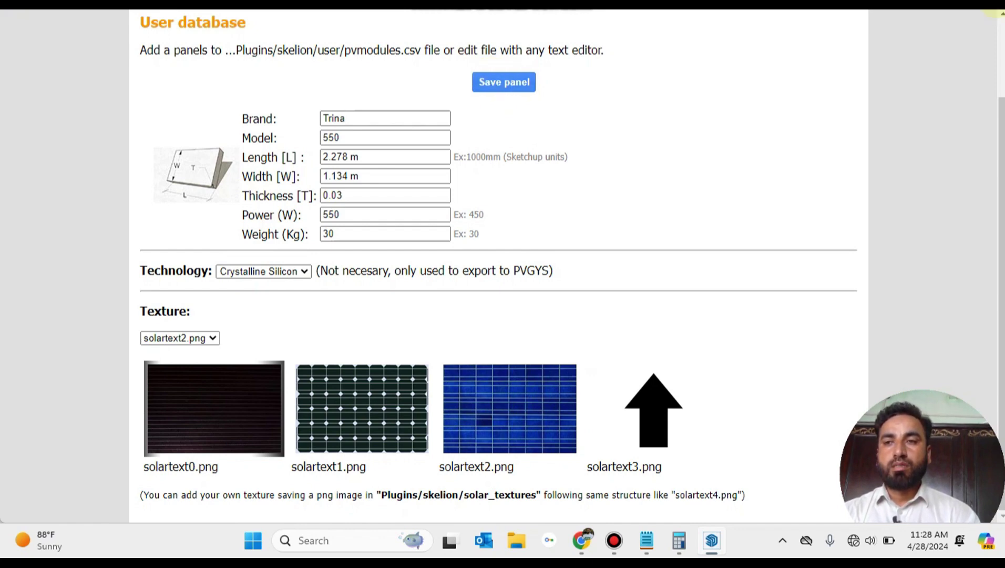
left_click(995, 11)
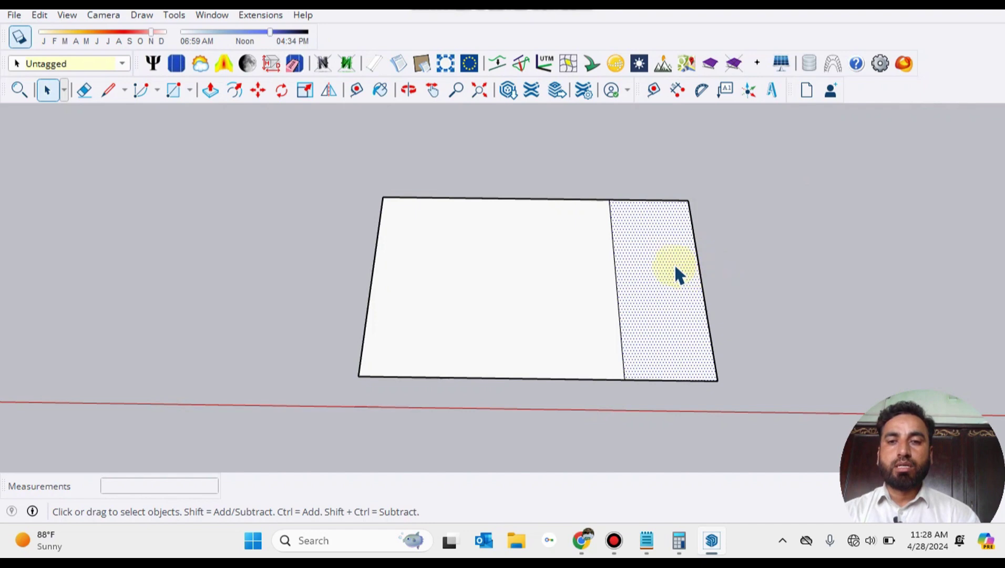
scroll(675, 265, "up", 1)
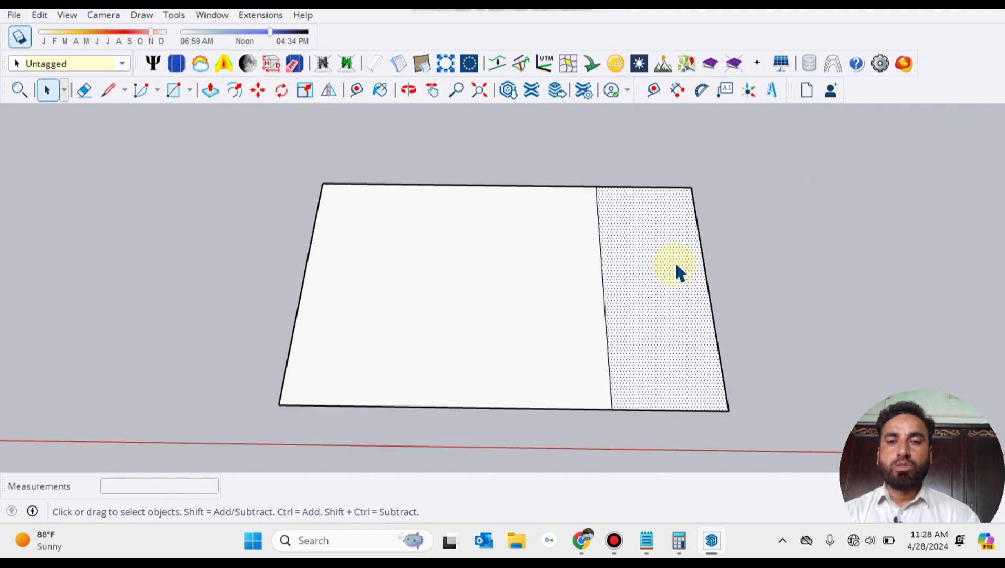
Try the Trina:550 model as the component in the panel insertion settings, and reselect Jinko:550 from the user database
left_click(184, 66)
scroll(460, 252, "down", 4)
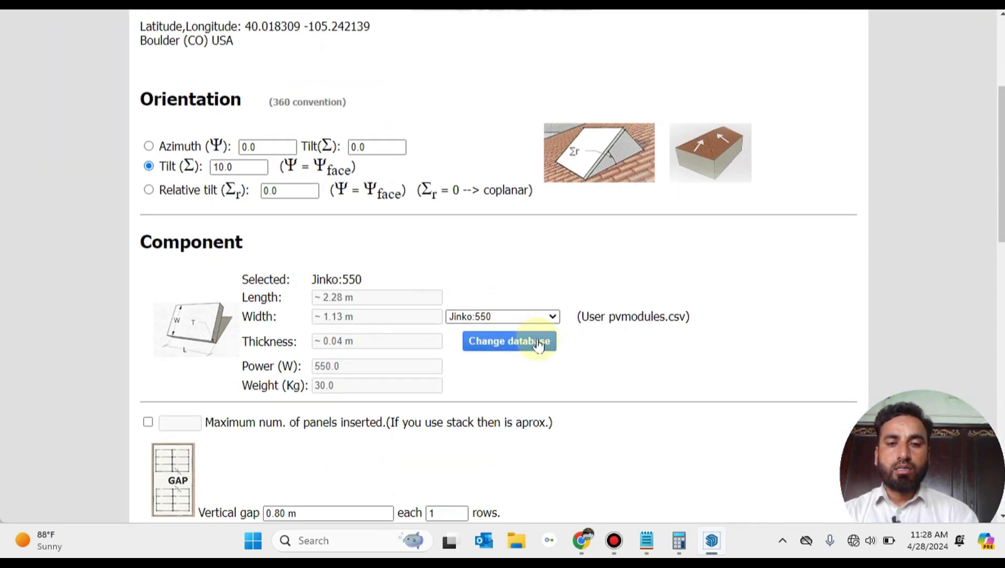
left_click(549, 318)
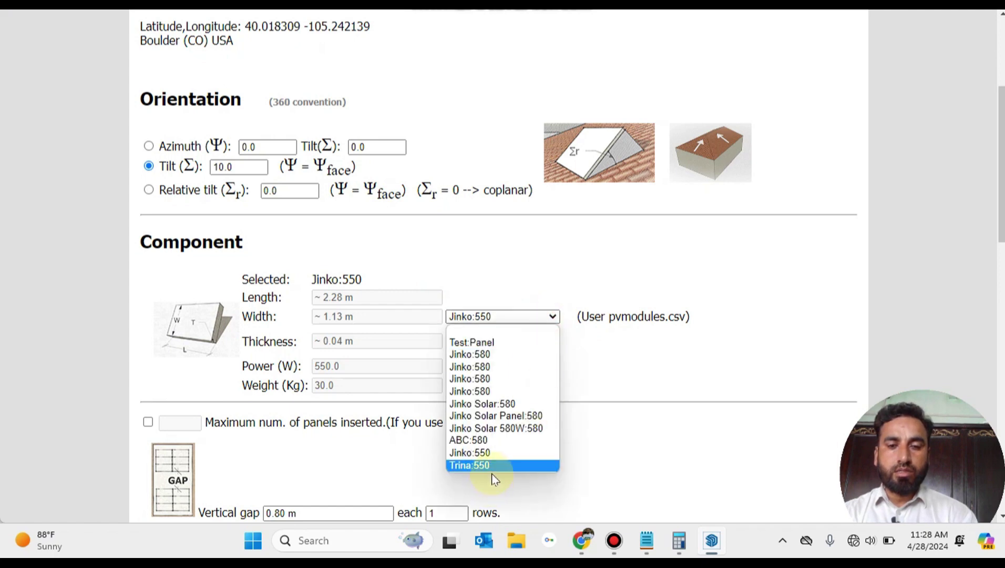
left_click(488, 465)
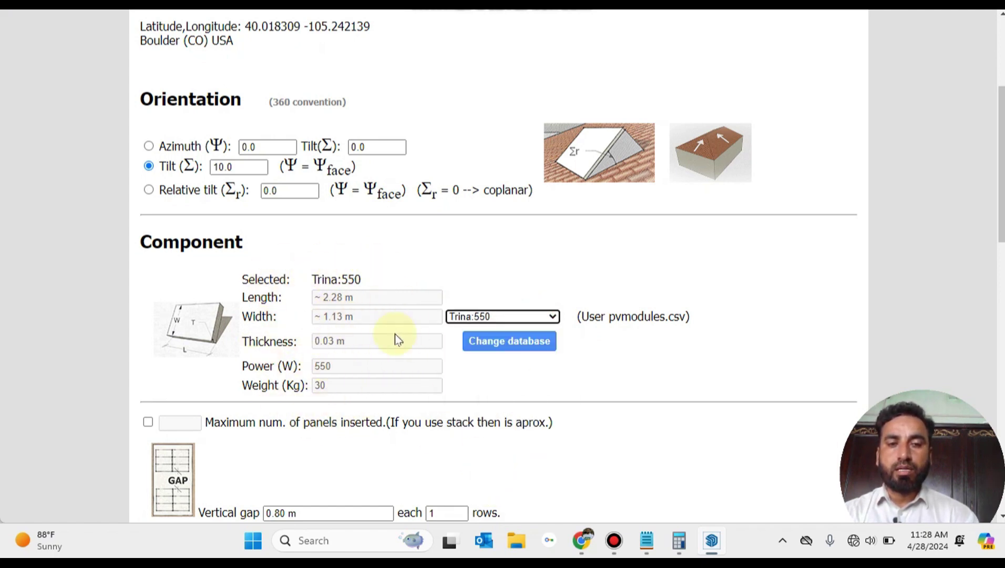
scroll(331, 335, "down", 1)
scroll(331, 335, "down", 3)
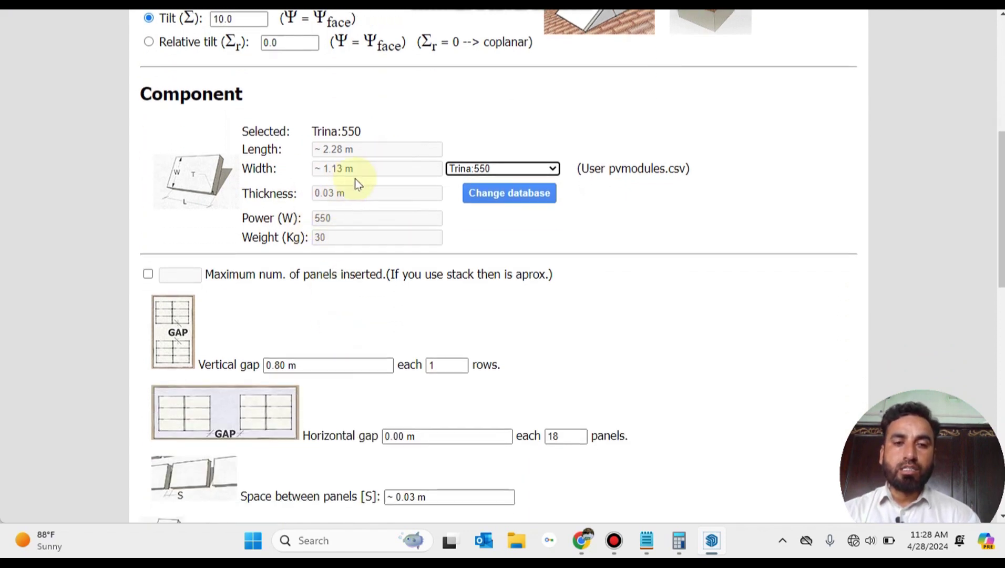
left_click(553, 169)
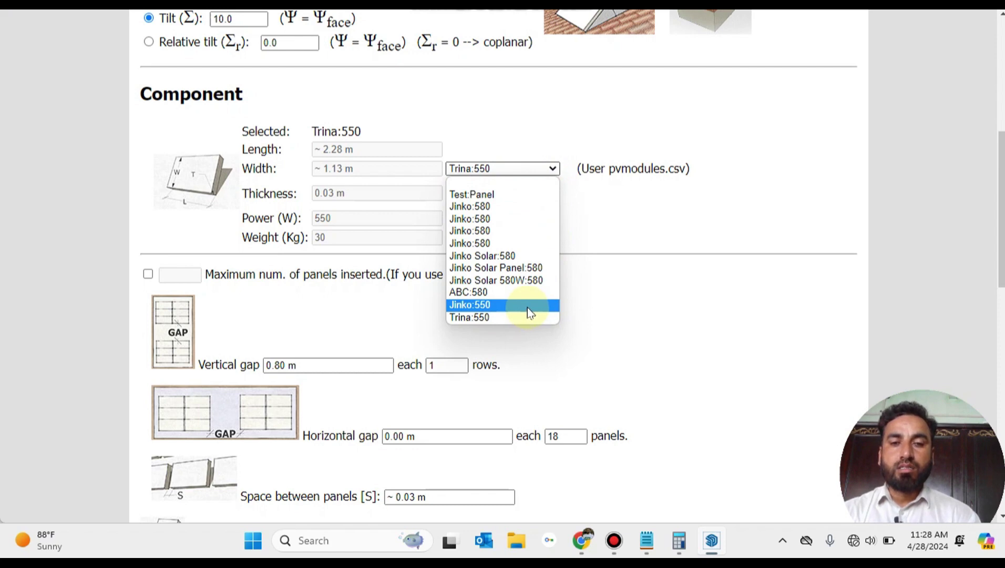
left_click(526, 307)
Enable the limit on the maximum number of inserted panels and set it to 256
scroll(324, 267, "down", 1)
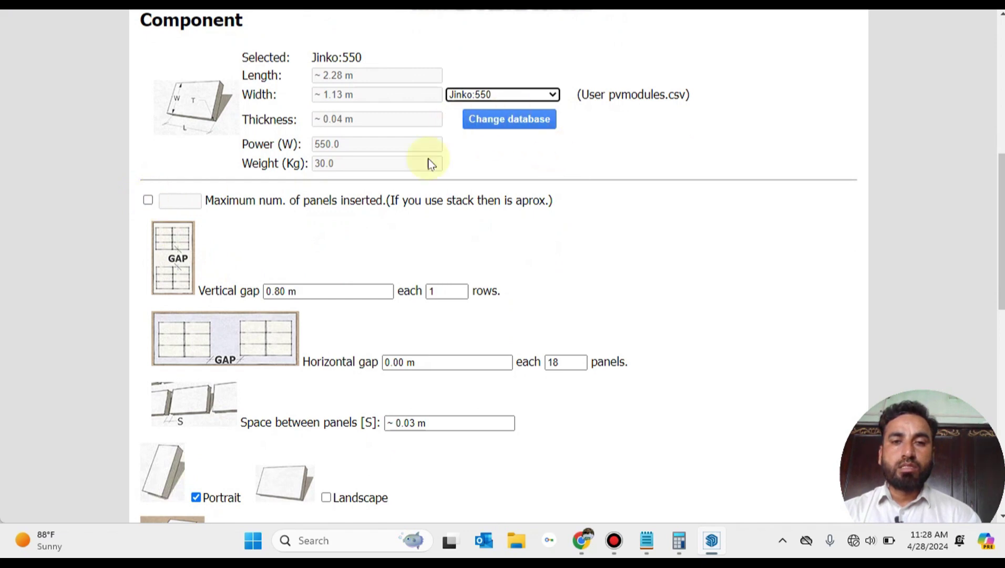
left_click(148, 200)
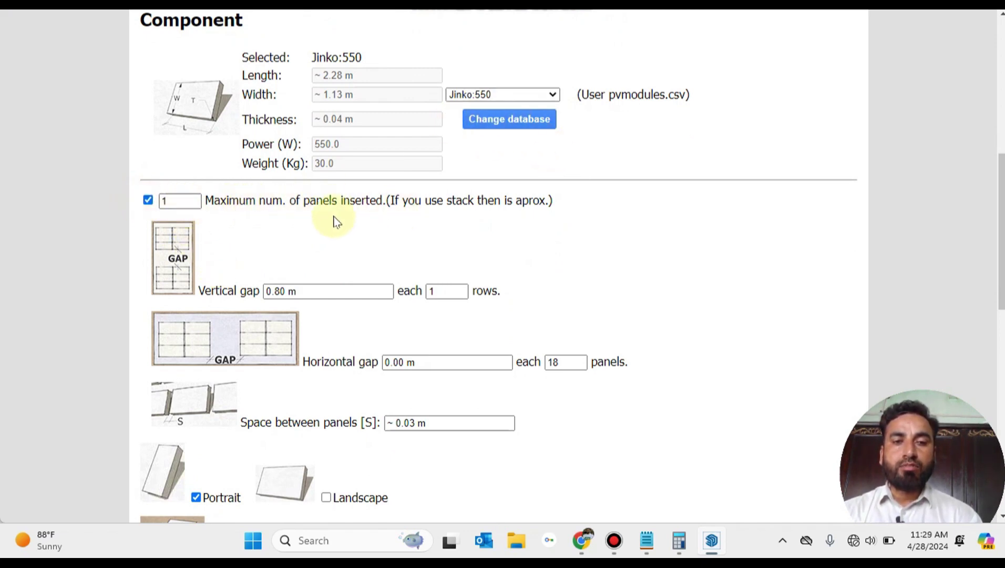
left_click(188, 201)
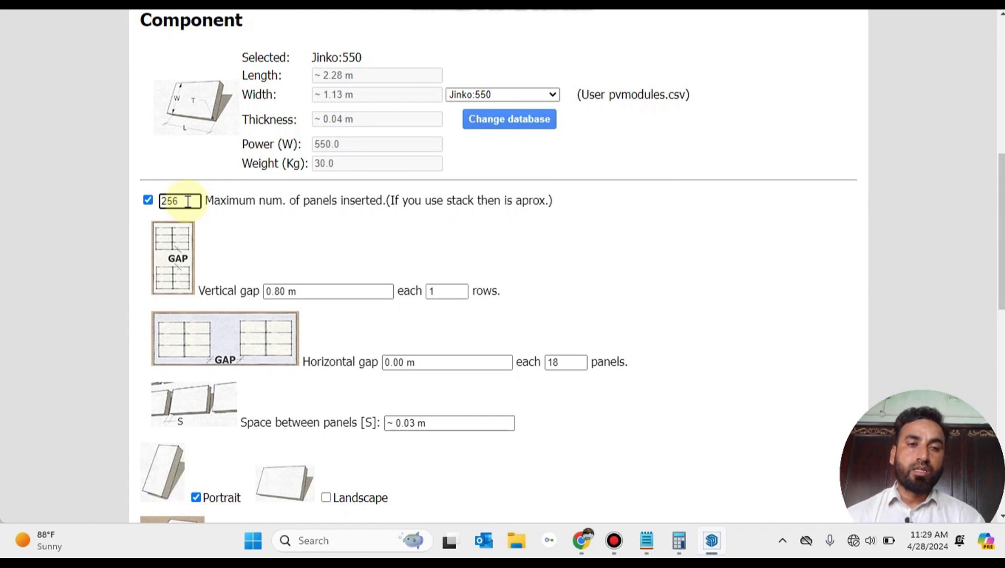
Switch to the Calculator and compute 16 × 18 and 16 × 16 to check the panel count for a block
left_click(678, 539)
key("Escape")
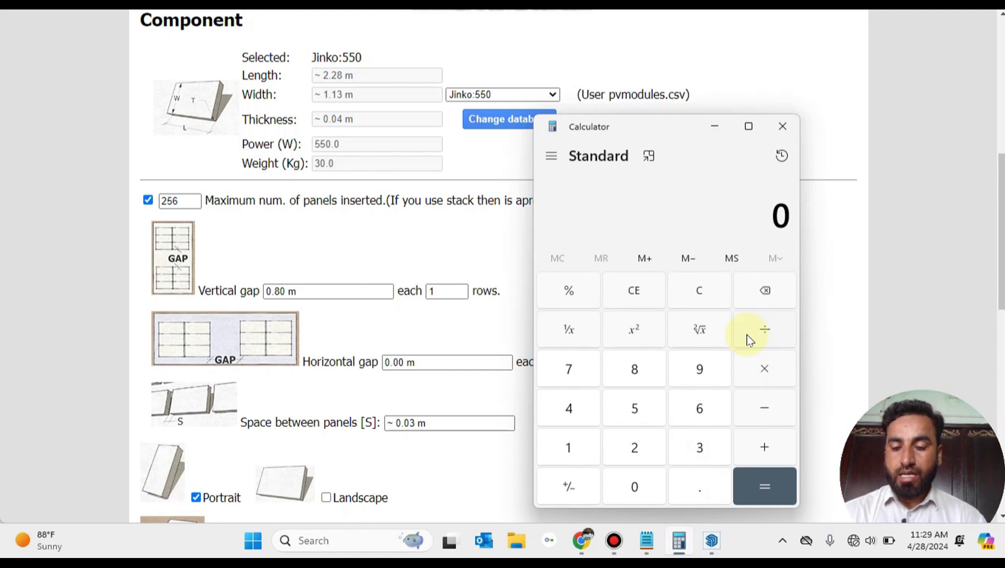
type("16")
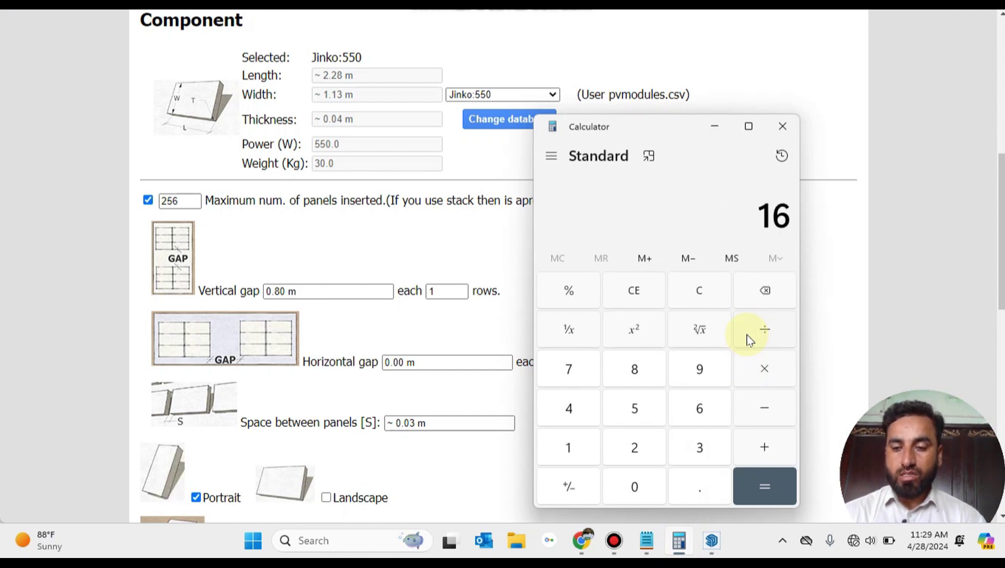
type(" × 18")
key("Return")
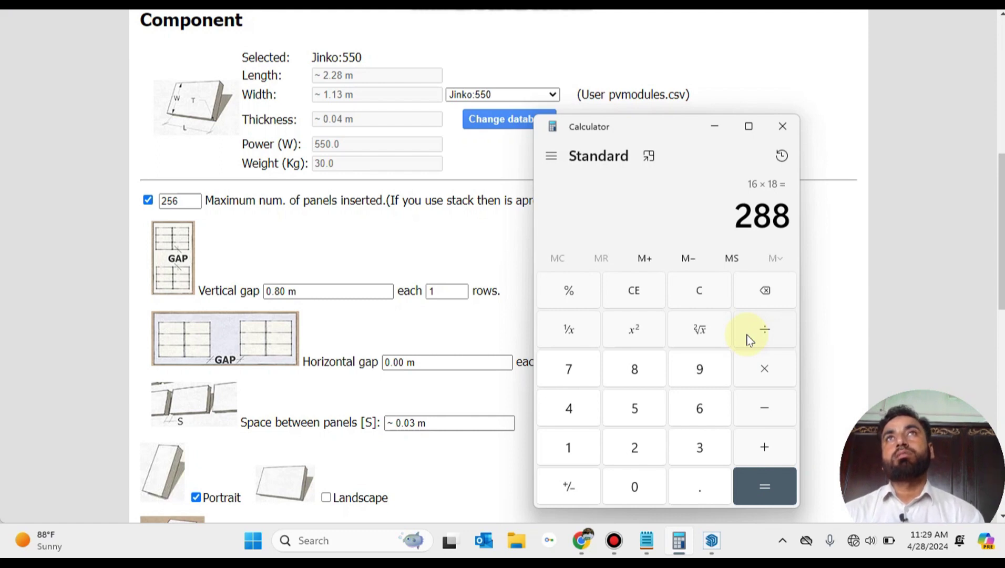
type("16 × 16")
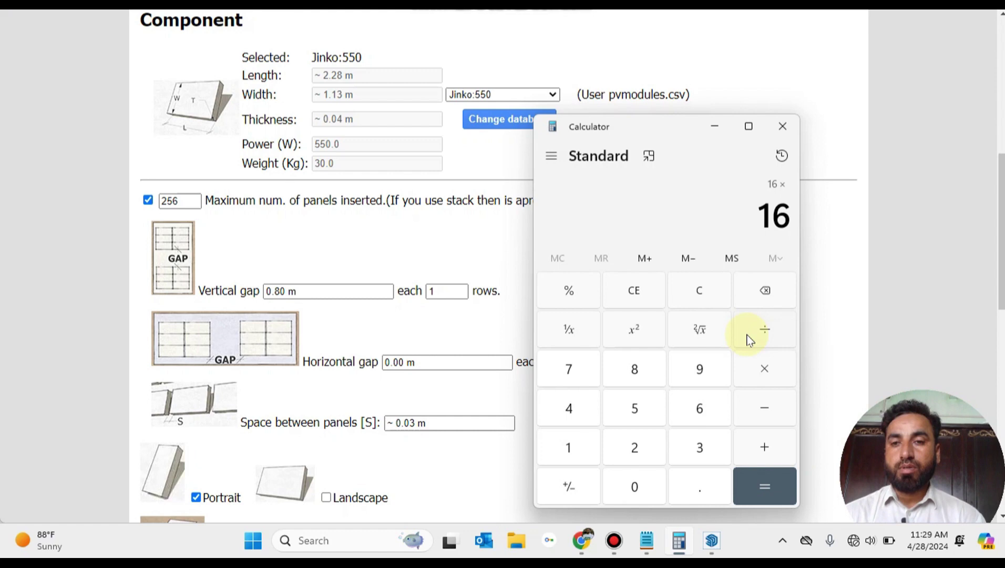
key("Return")
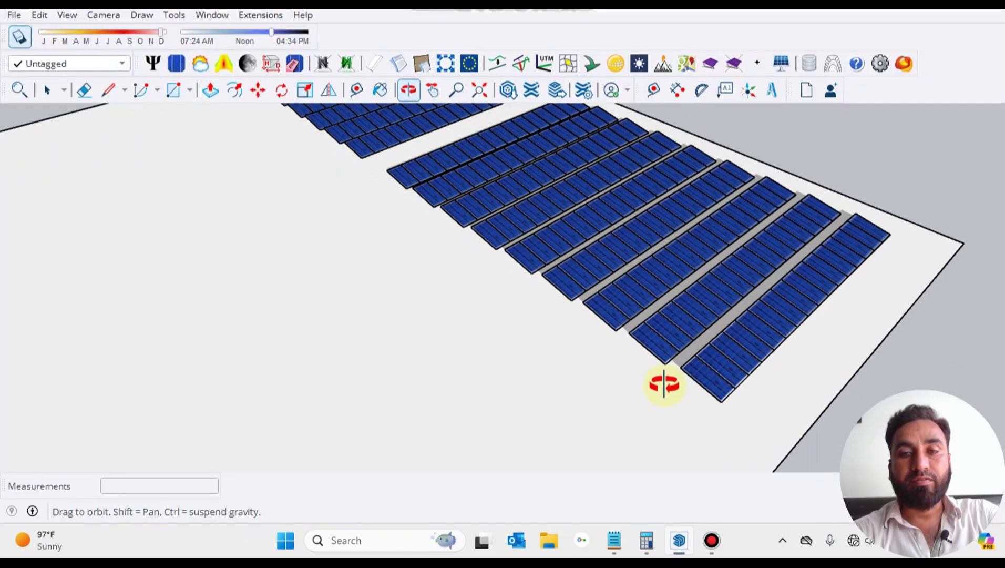
Calculate the Sunny Area on the large ground face around the two panel arrays, using the existing date, interval and joined-shadow settings
left_click_drag(664, 385, 621, 358)
key("space")
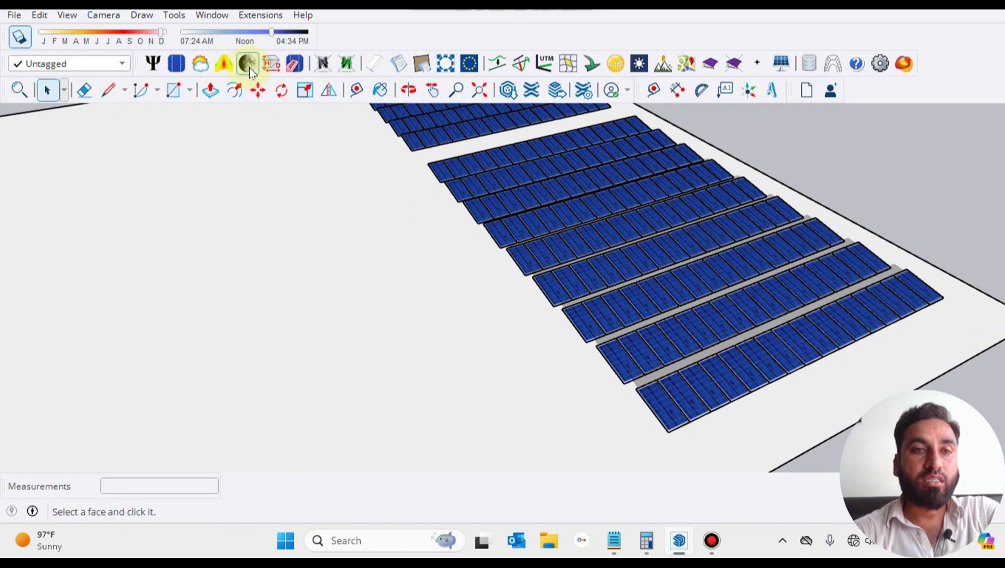
scroll(404, 310, "down", 3)
left_click(405, 309)
middle_click_drag(406, 310, 453, 368)
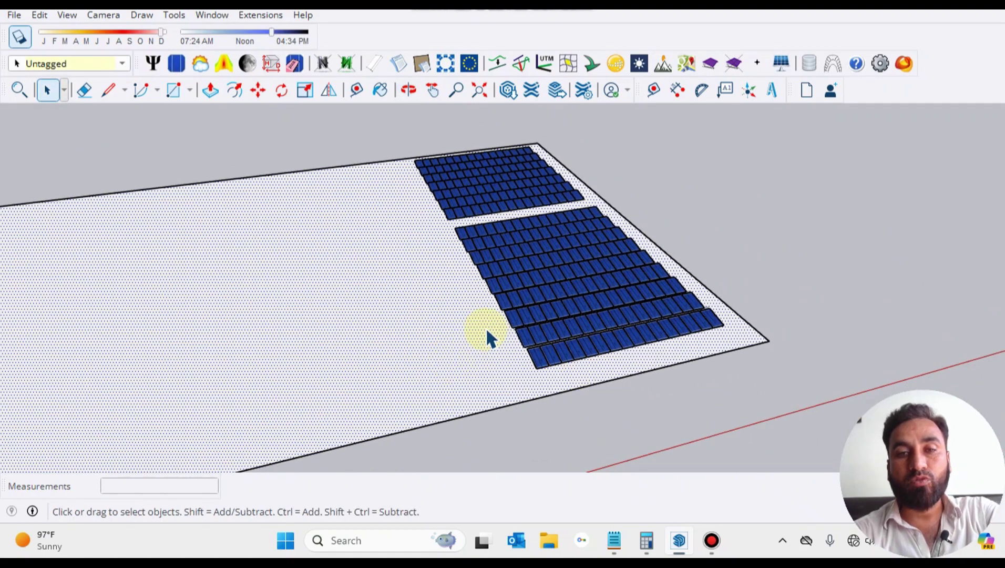
scroll(454, 322, "up", 2)
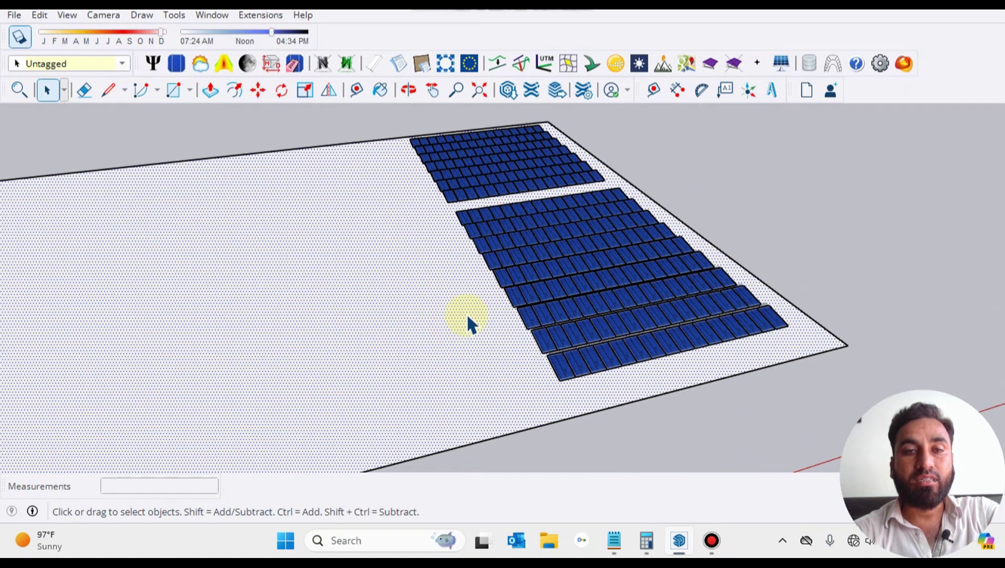
left_click(247, 64)
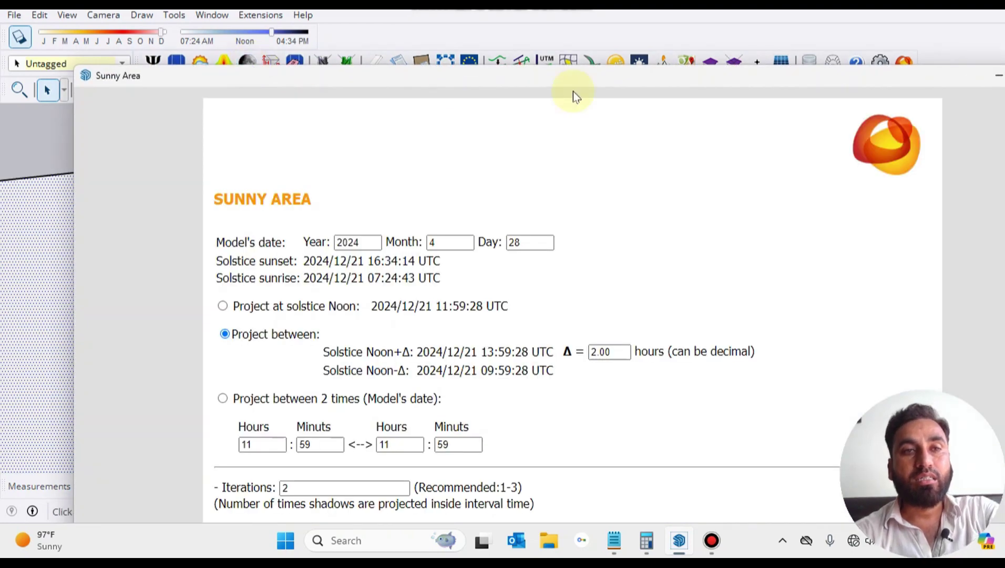
left_click_drag(549, 78, 520, 16)
scroll(518, 494, "down", 2)
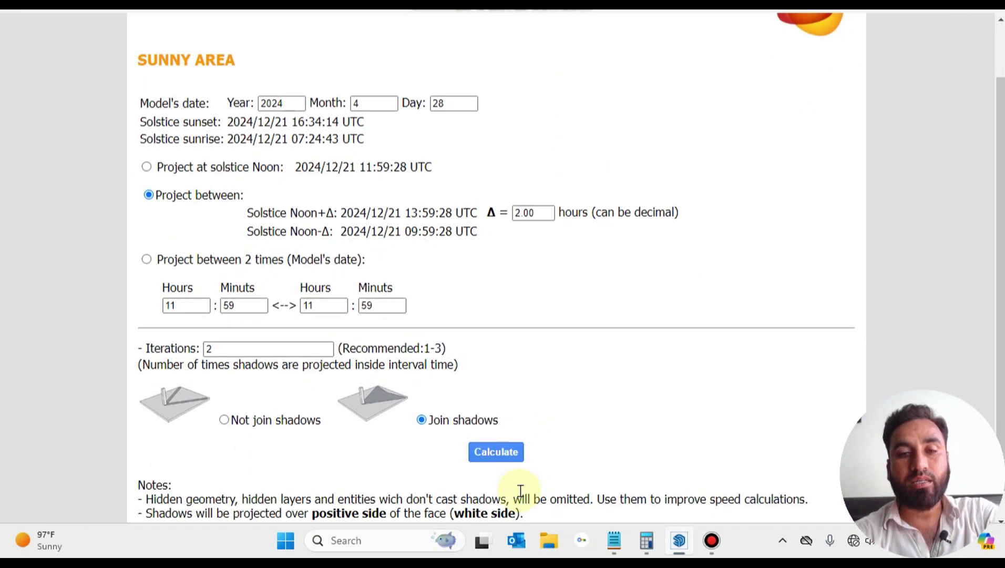
left_click(497, 423)
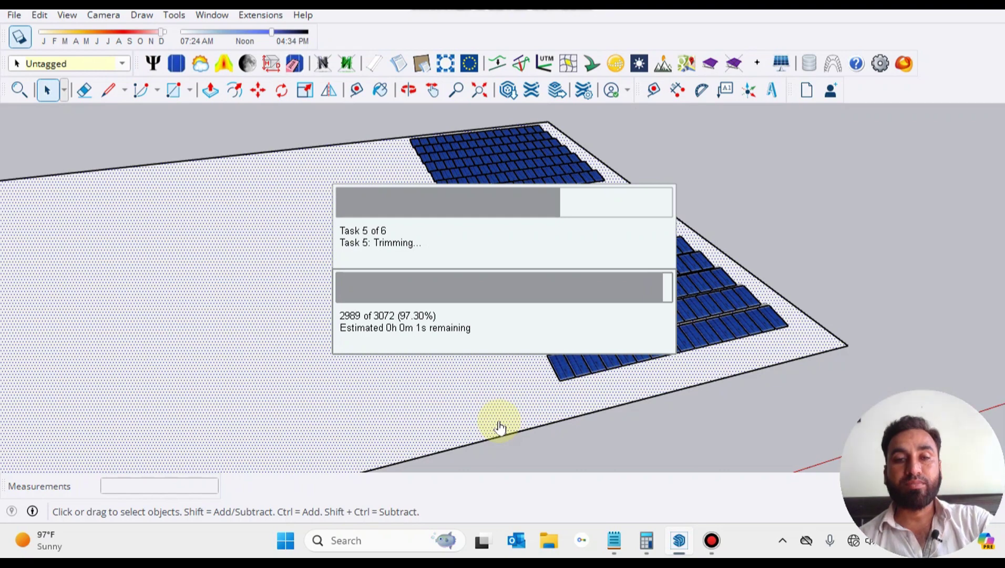
Examine up close the projected shadow outlines along the row ends of the larger panel array
key("o")
left_click_drag(498, 426, 613, 354)
key("space")
middle_click_drag(612, 354, 554, 287)
scroll(658, 353, "up", 1)
scroll(658, 353, "up", 3)
scroll(703, 327, "up", 2)
scroll(639, 299, "up", 2)
scroll(556, 284, "up", 4)
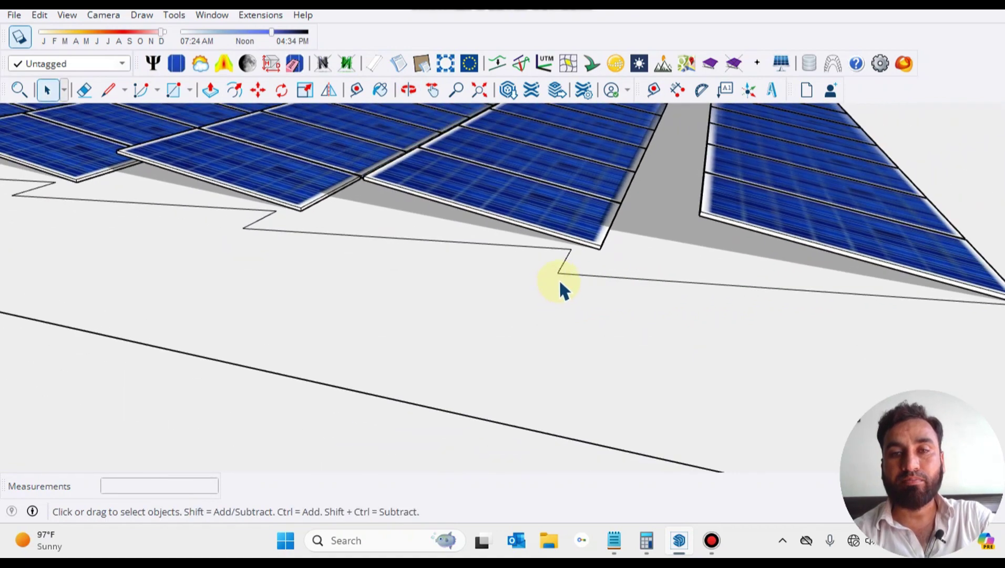
scroll(558, 284, "down", 4)
scroll(584, 292, "up", 1)
scroll(584, 292, "up", 3)
middle_click_drag(583, 291, 552, 274)
scroll(552, 274, "down", 2)
scroll(553, 272, "up", 1)
scroll(604, 273, "down", 1)
scroll(597, 273, "up", 5)
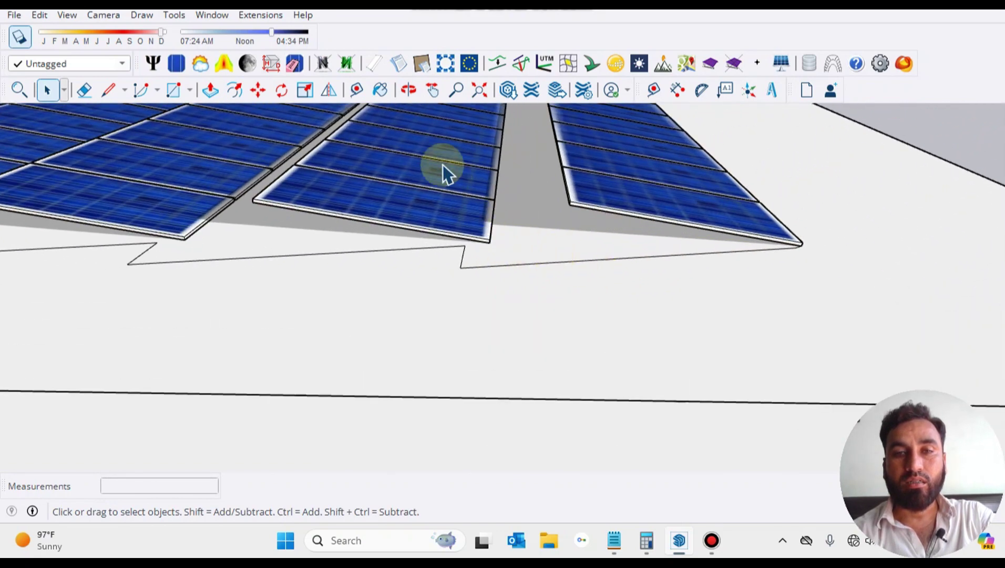
Select the panel arrays in turn and inspect their rows, shadow outlines and the free margin out to the plot edges
left_click(450, 178)
scroll(482, 211, "down", 4)
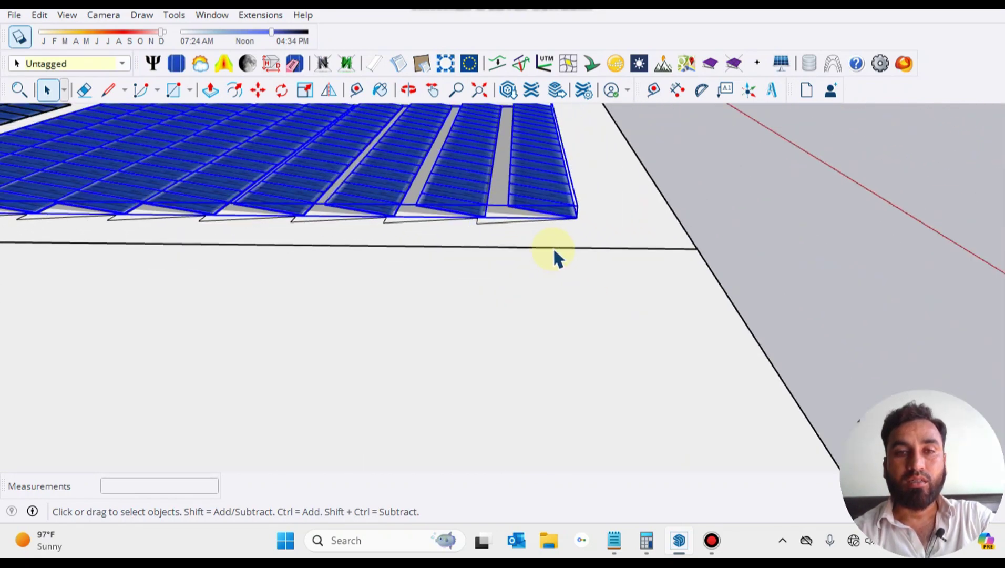
scroll(315, 201, "down", 6)
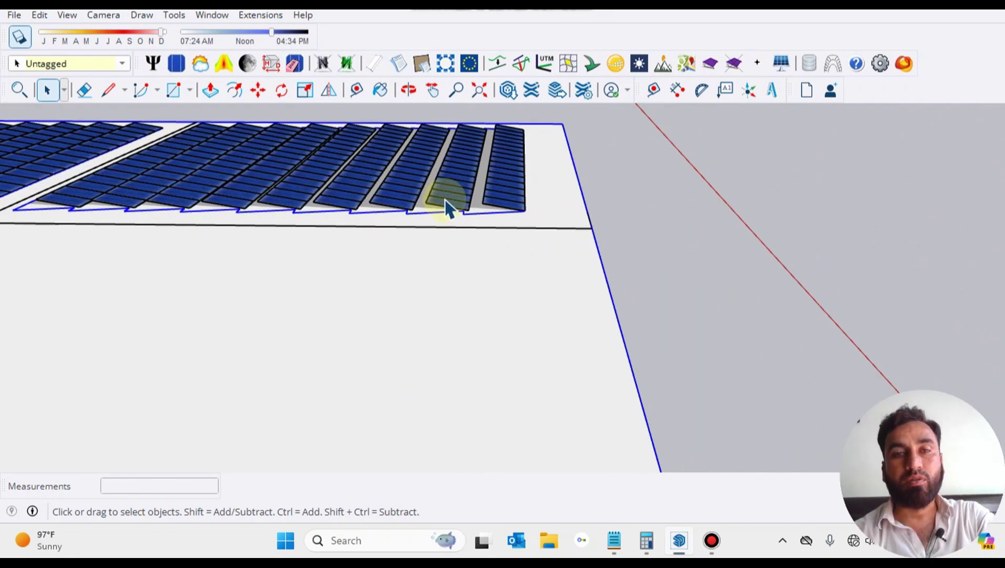
double_click(395, 201)
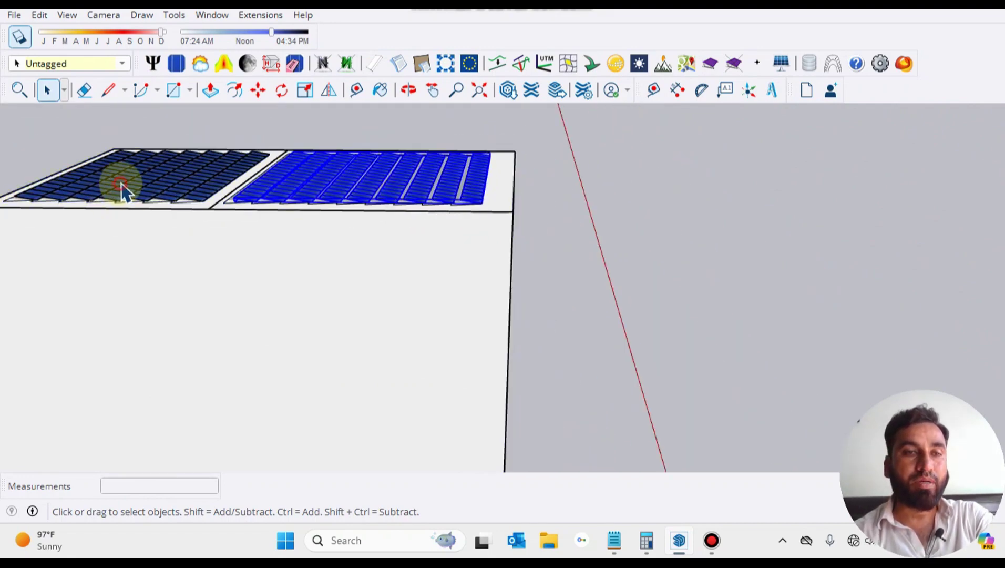
left_click(121, 192)
left_click(359, 195)
scroll(392, 202, "up", 4)
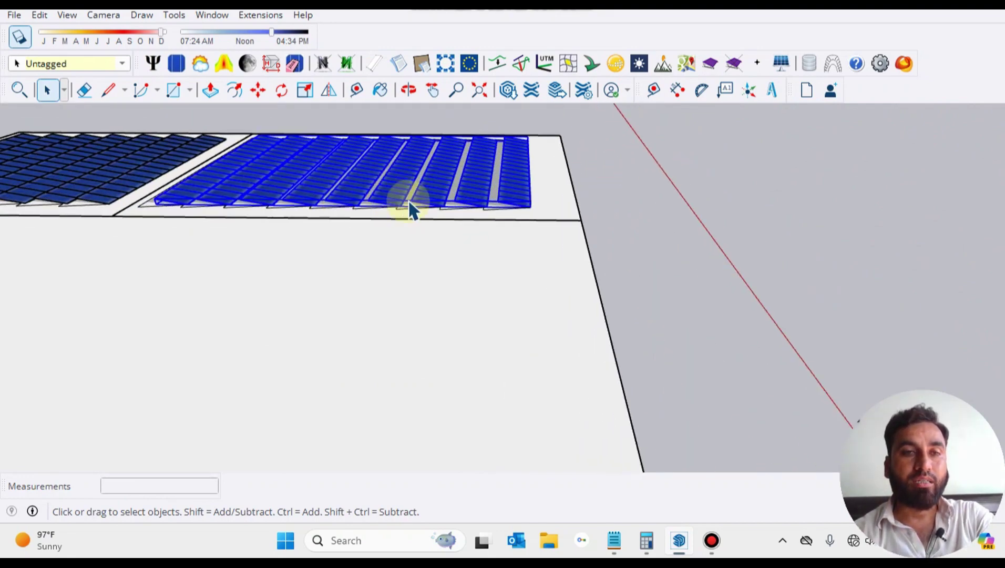
scroll(421, 208, "down", 1)
middle_click_drag(558, 249, 532, 174)
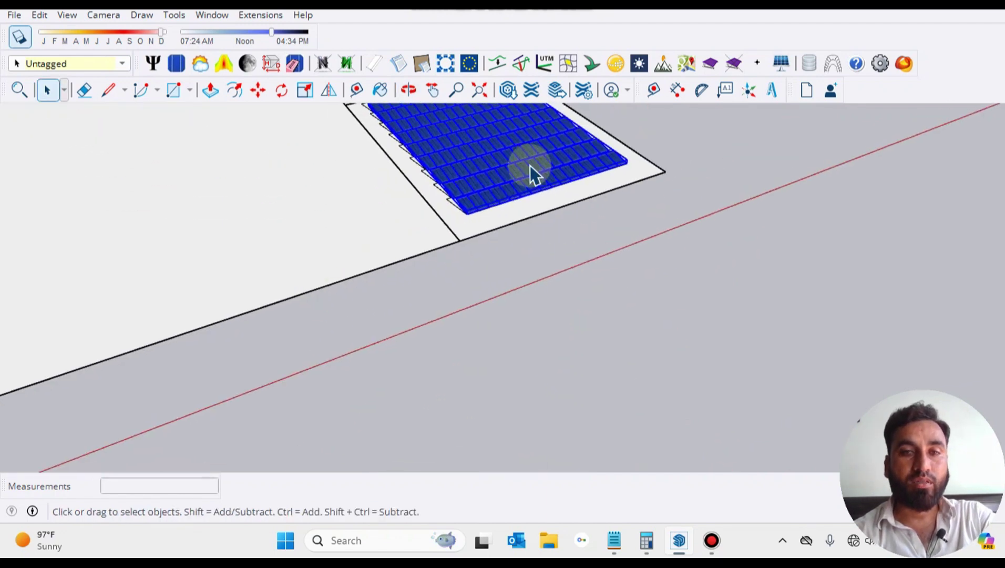
scroll(546, 181, "down", 3)
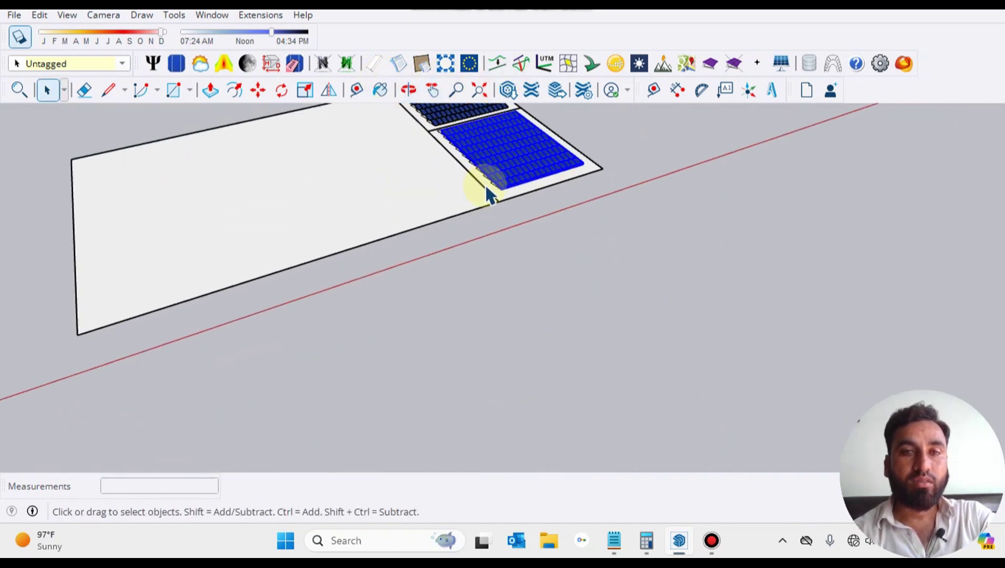
scroll(457, 193, "up", 2)
middle_click_drag(426, 191, 545, 215)
scroll(536, 173, "up", 2)
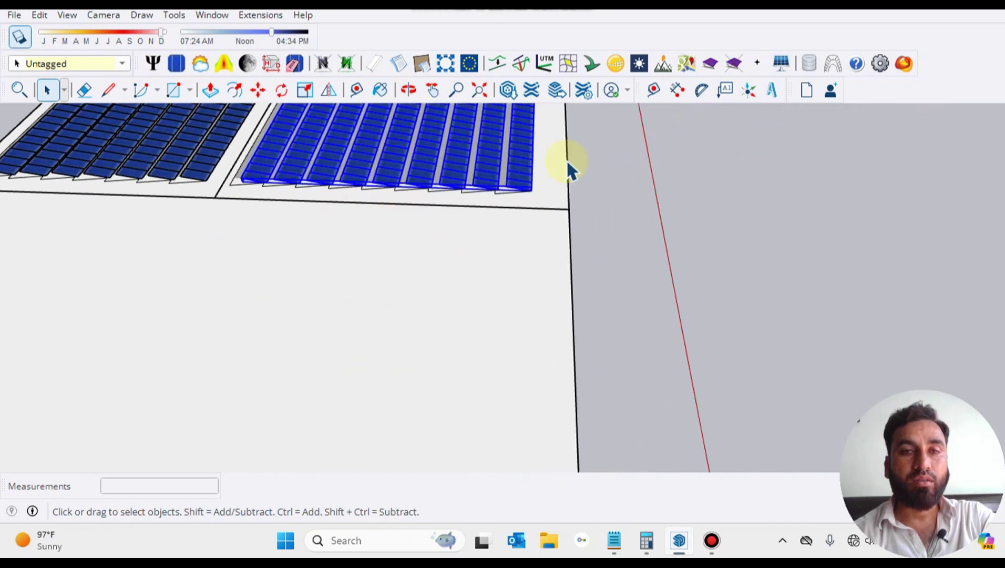
scroll(532, 174, "up", 2)
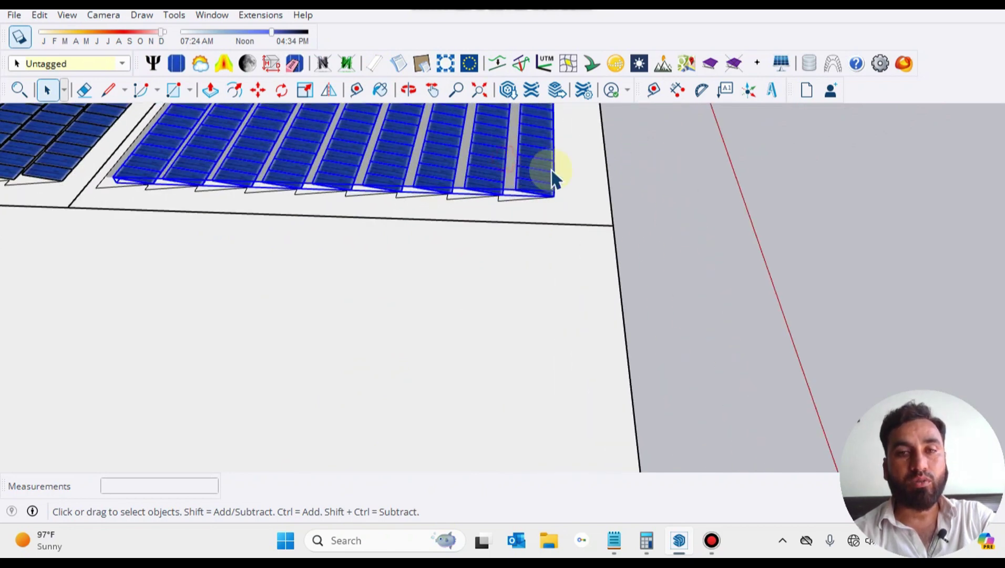
left_click(590, 168)
left_click(520, 174)
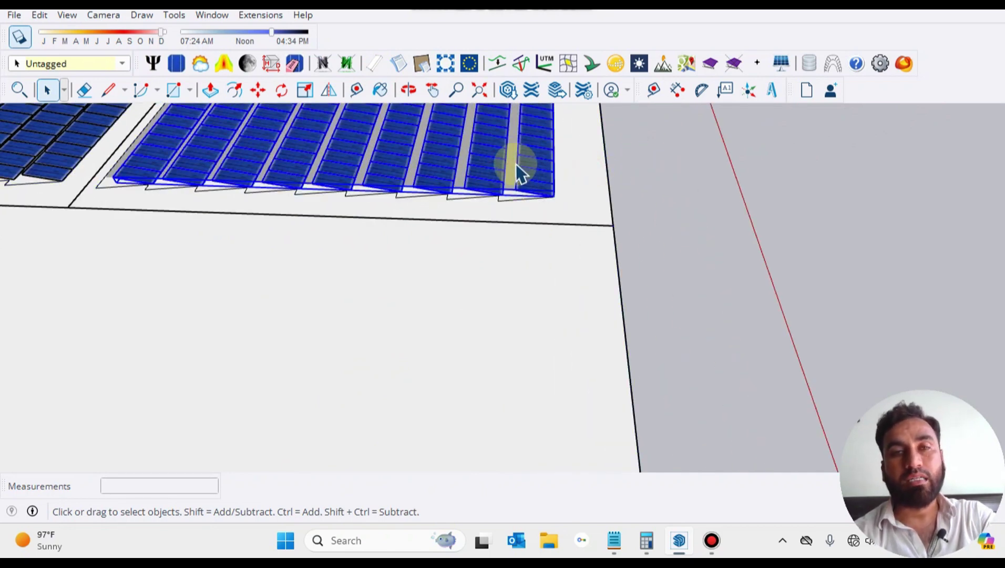
left_click(432, 89)
left_click_drag(595, 202, 599, 370)
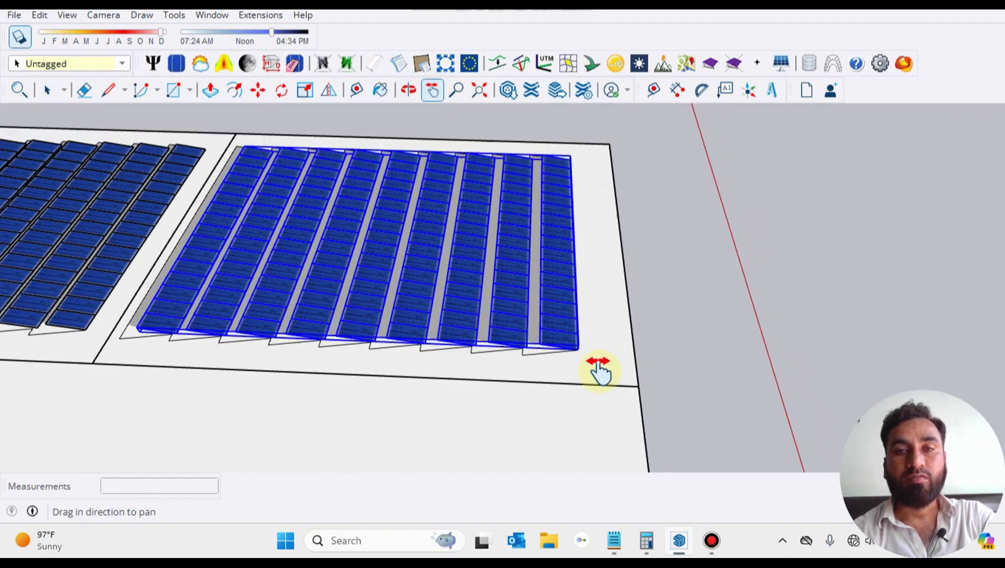
scroll(639, 408, "down", 2)
middle_click_drag(639, 409, 718, 177)
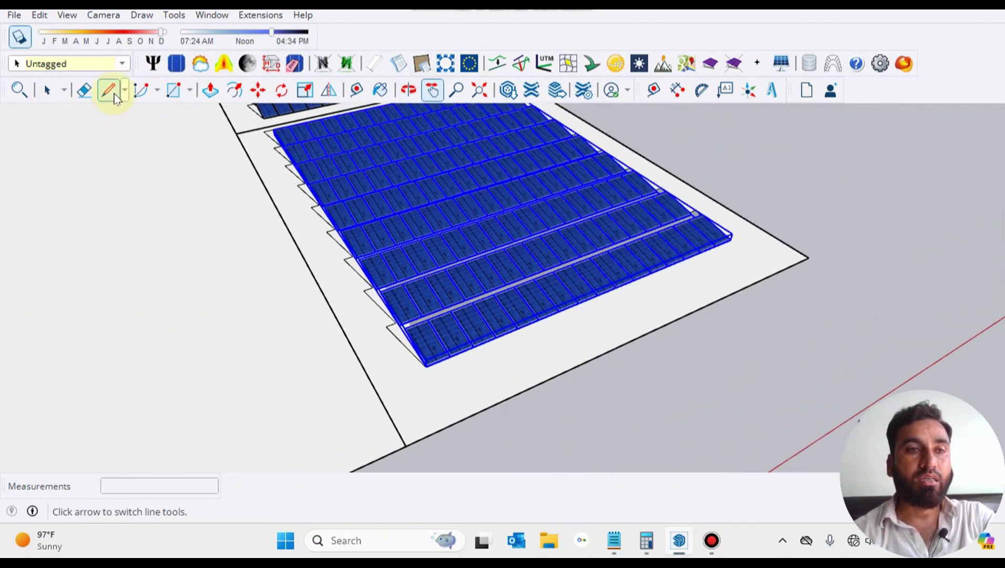
left_click(47, 90)
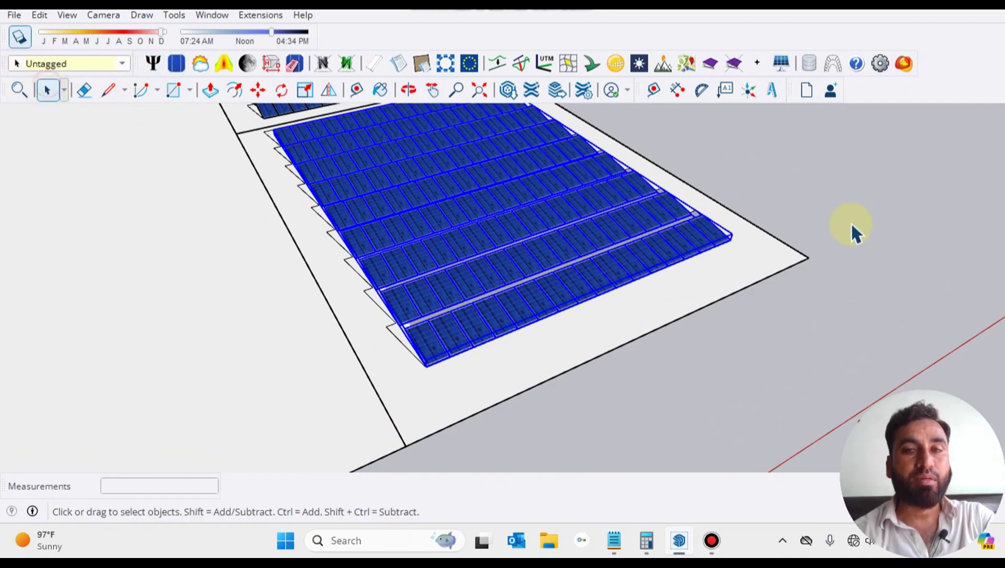
left_click(862, 223)
Delete the larger panel array from the front block of the plot
left_click(431, 93)
left_click_drag(470, 116, 859, 449)
middle_click_drag(735, 452, 602, 352)
left_click(47, 90)
left_click(479, 345)
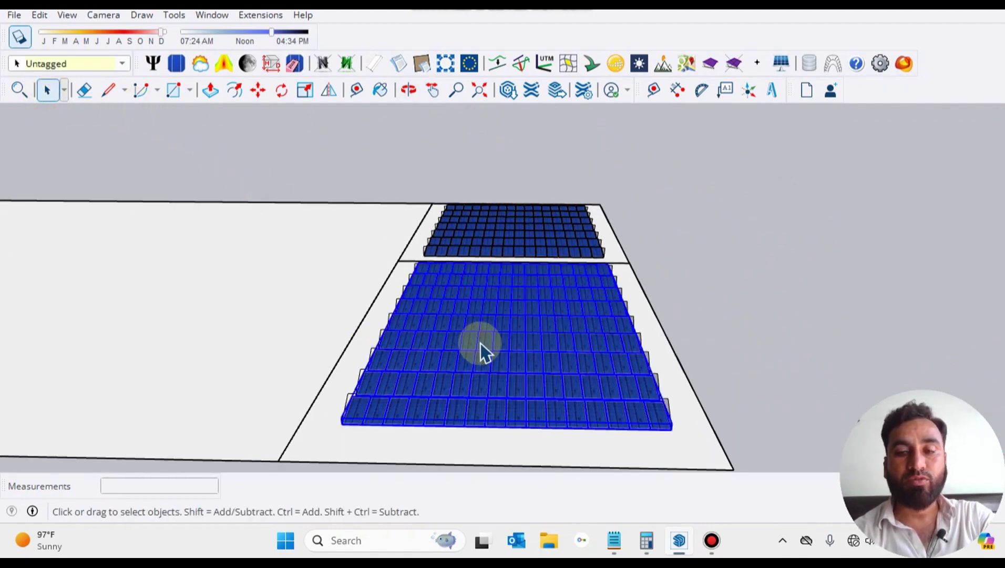
key("Delete")
scroll(513, 360, "up", 1)
scroll(515, 368, "down", 1)
middle_click_drag(520, 377, 550, 403)
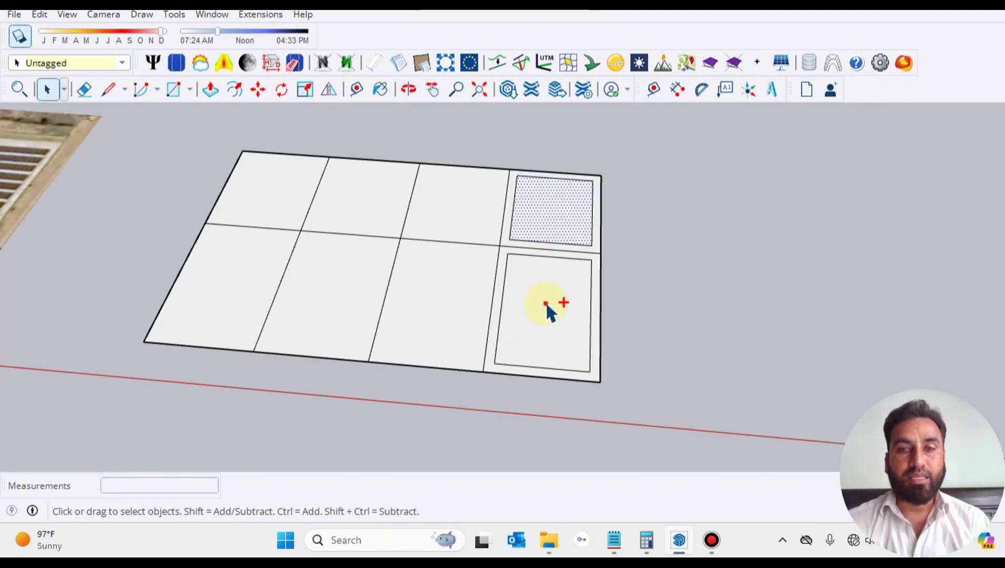
Start inserting Skelion panels on both inset faces of the end column, limiting the maximum number of panels to 256
left_click(547, 312, "ctrl")
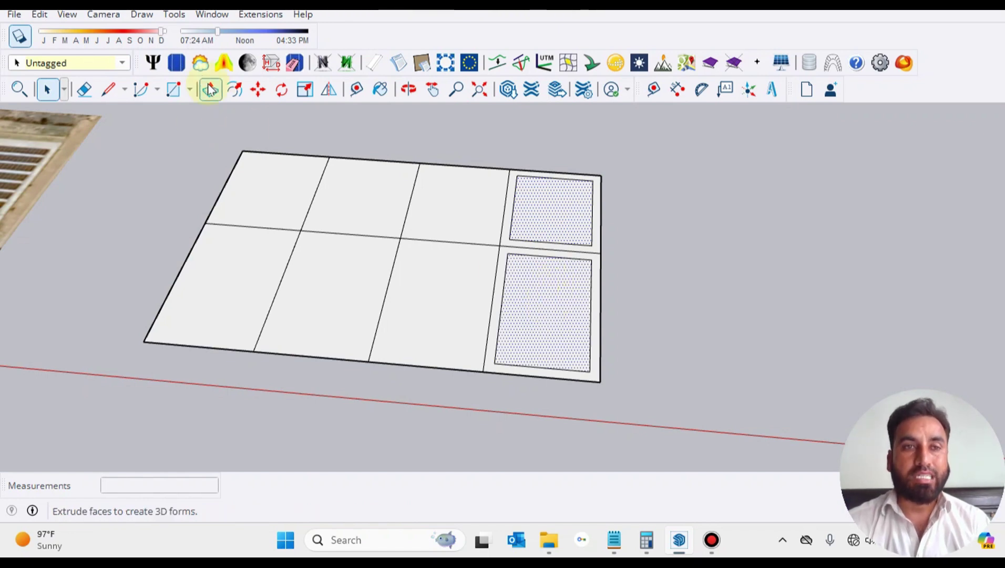
left_click(176, 63)
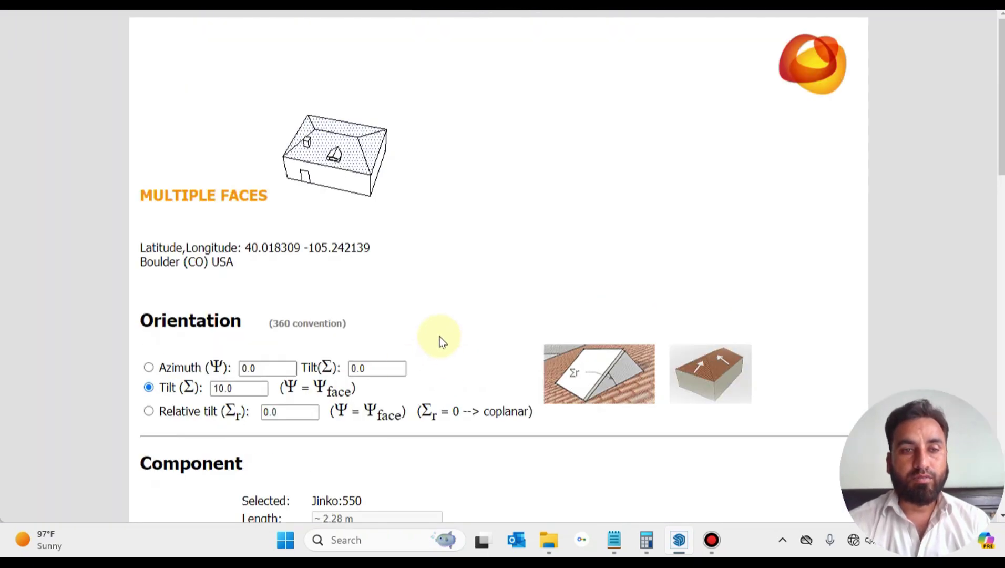
scroll(439, 337, "down", 5)
scroll(187, 247, "down", 1)
double_click(241, 90)
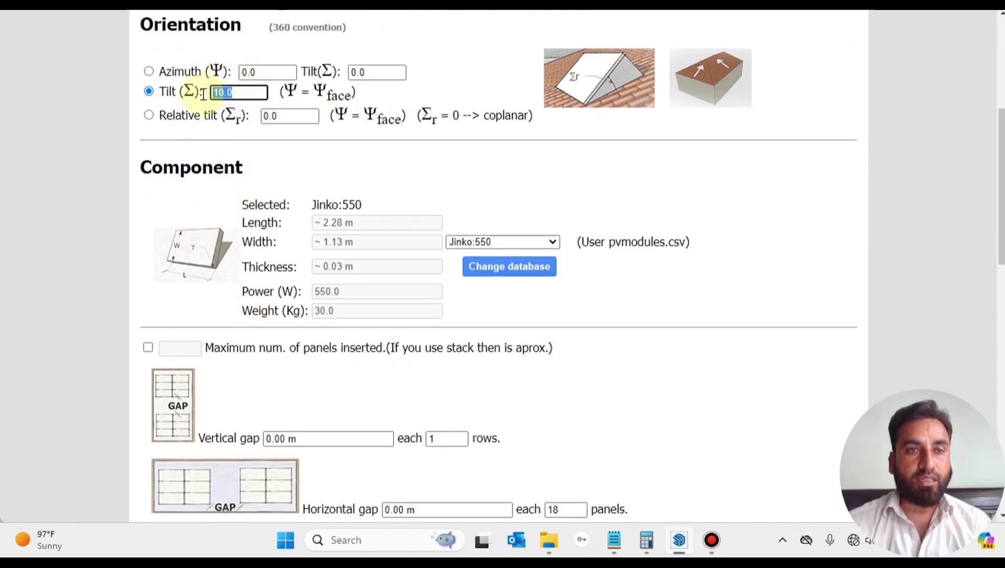
scroll(231, 131, "down", 2)
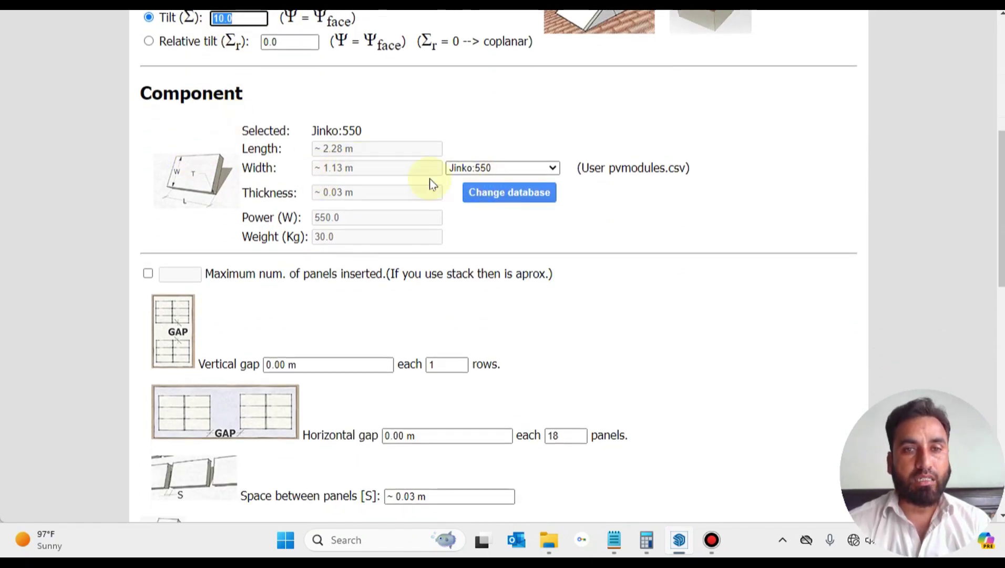
left_click(148, 274)
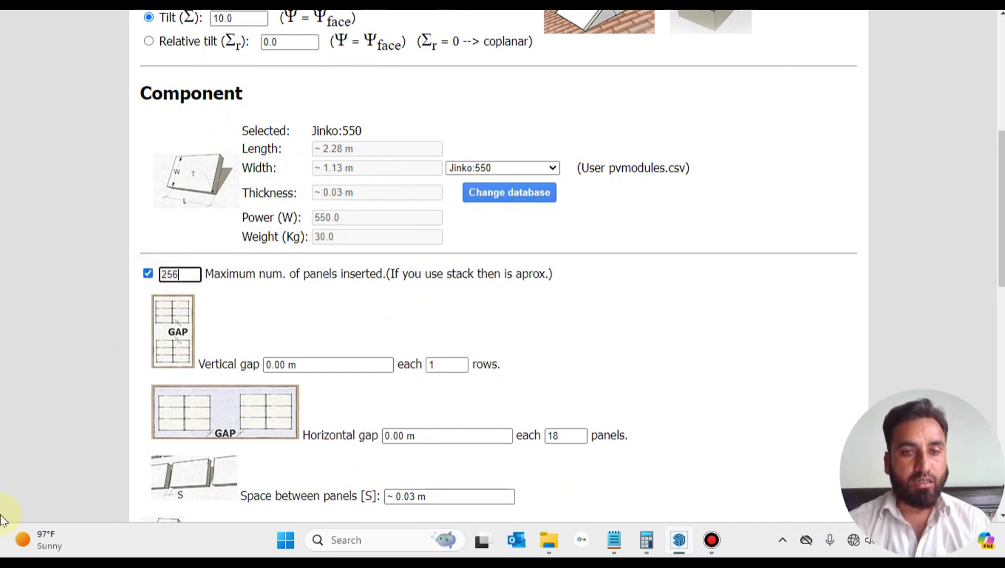
scroll(261, 351, "down", 5)
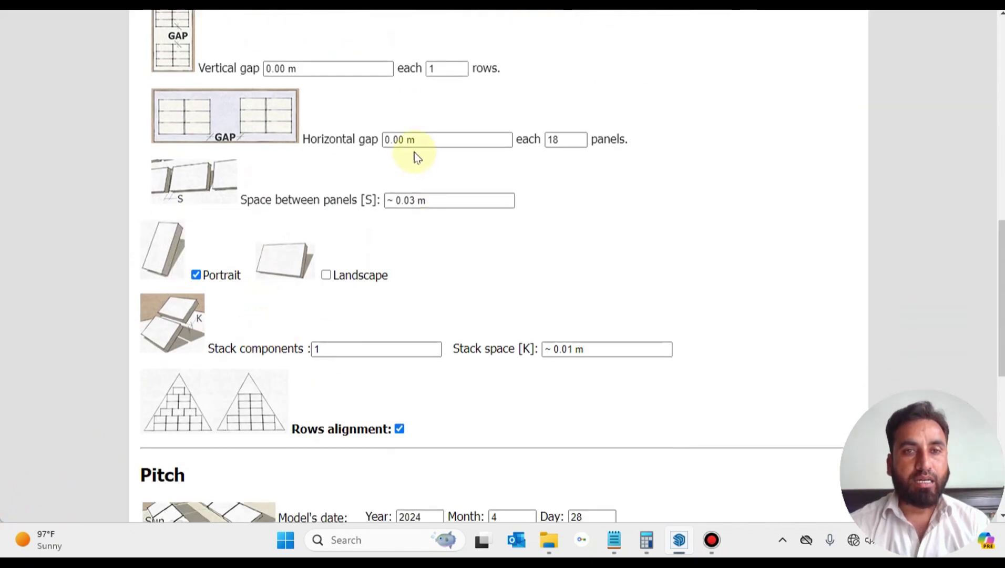
Set the space between panels to 0.025 m and insert the portrait panels with an own pitch of 3.00 m
left_click(415, 200)
type("25")
scroll(356, 288, "down", 3)
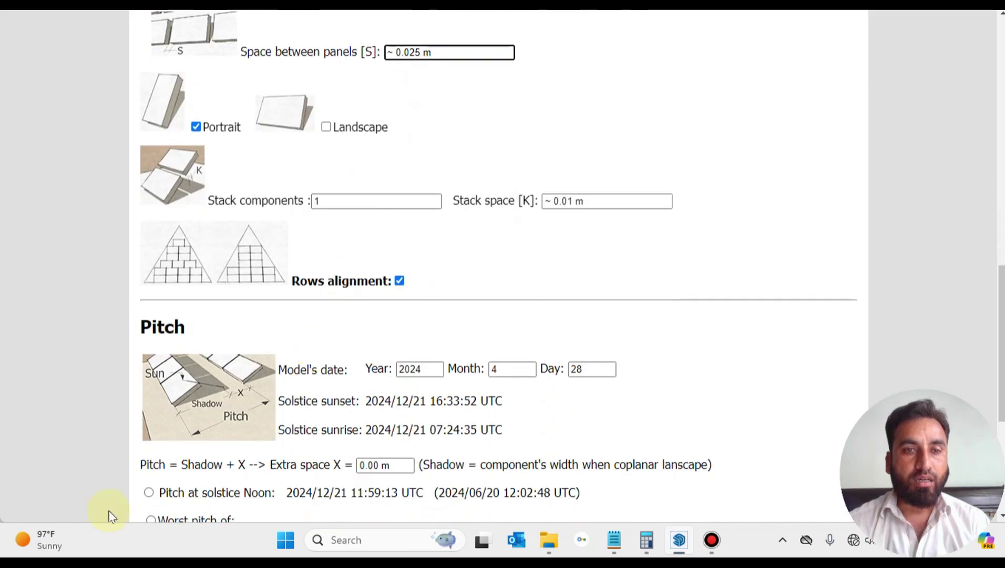
scroll(528, 258, "down", 5)
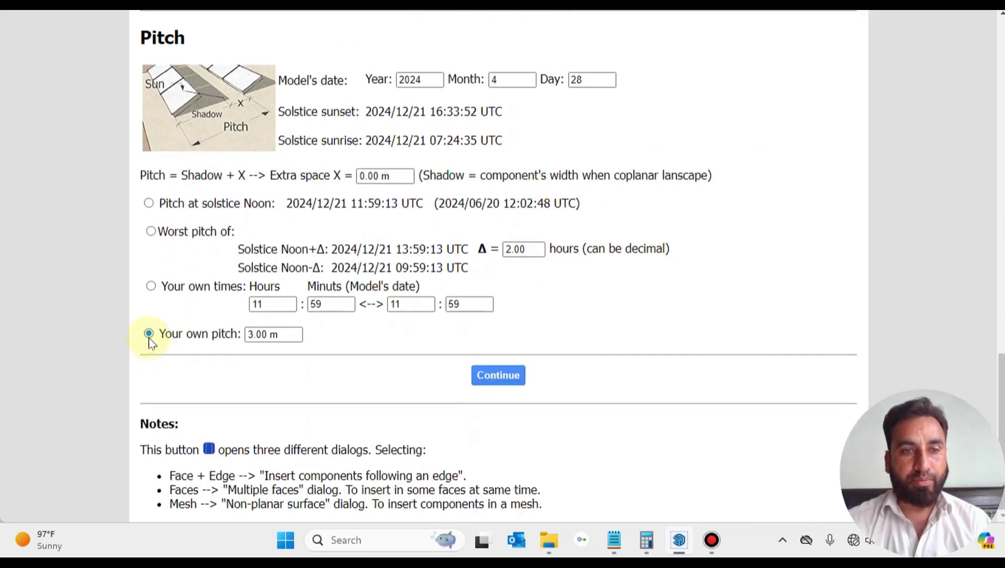
left_click(510, 377)
Examine the rows, spacing and margins of the two panel arrays in the end column from several sides
mouse_move(513, 380)
middle_mouse_down()
mouse_move(553, 348)
mouse_move(479, 366)
mouse_move(464, 352)
mouse_move(553, 350)
mouse_move(476, 326)
mouse_move(473, 303)
mouse_move(493, 348)
mouse_move(448, 323)
middle_mouse_up()
scroll(522, 375, "up", 3)
scroll(473, 304, "up", 2)
scroll(447, 330, "down", 3)
middle_click_drag(545, 330, 421, 328)
scroll(421, 328, "up", 3)
middle_click_drag(620, 341, 562, 336)
scroll(530, 307, "up", 3)
scroll(561, 337, "down", 3)
middle_click_drag(544, 377, 595, 402)
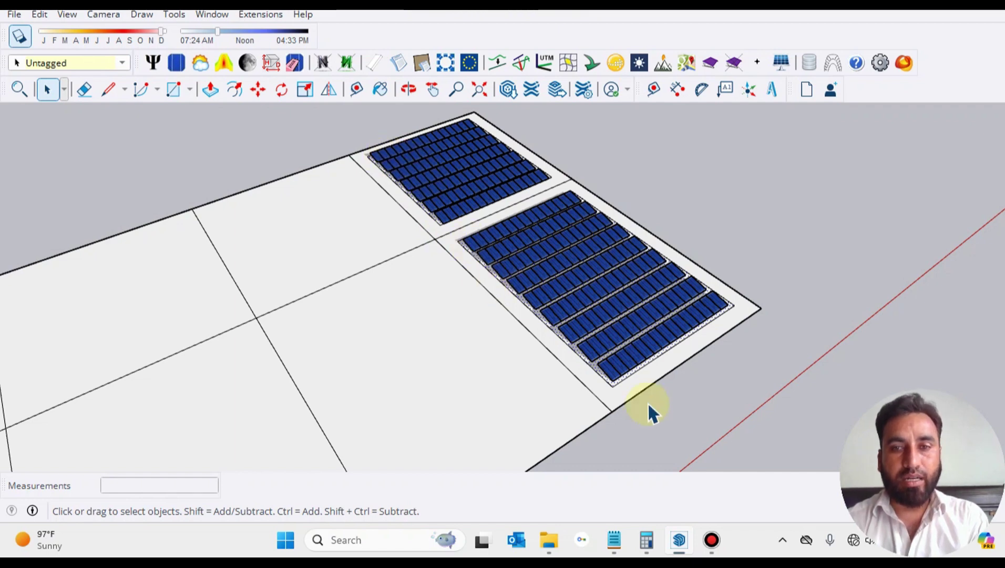
middle_click_drag(651, 411, 527, 432)
scroll(531, 452, "up", 2)
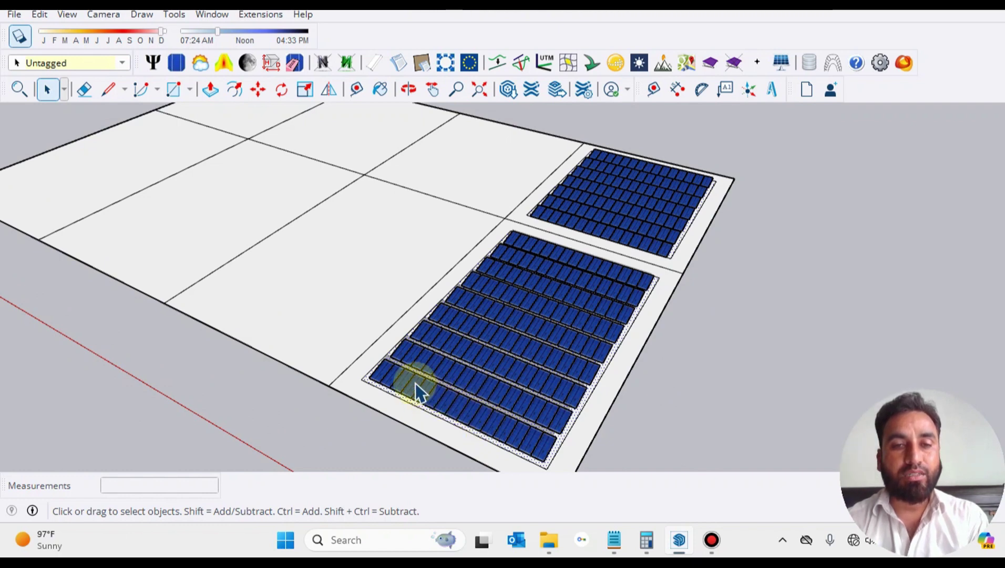
Copy both panel arrays from the end column into the adjacent column, using the plot's front corner as the base point
scroll(388, 387, "down", 5)
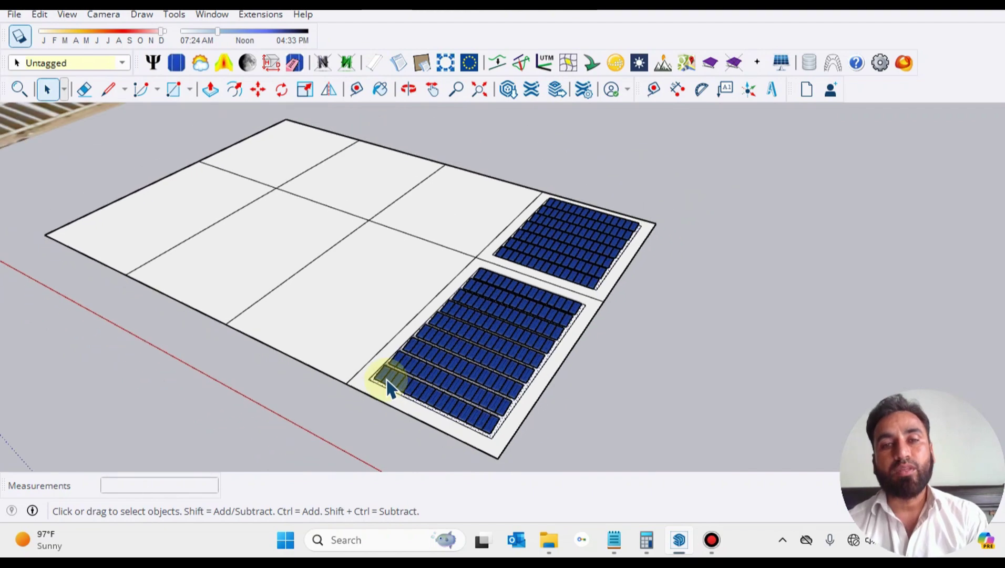
left_click(625, 350)
scroll(630, 350, "down", 1)
middle_click_drag(630, 350, 612, 409)
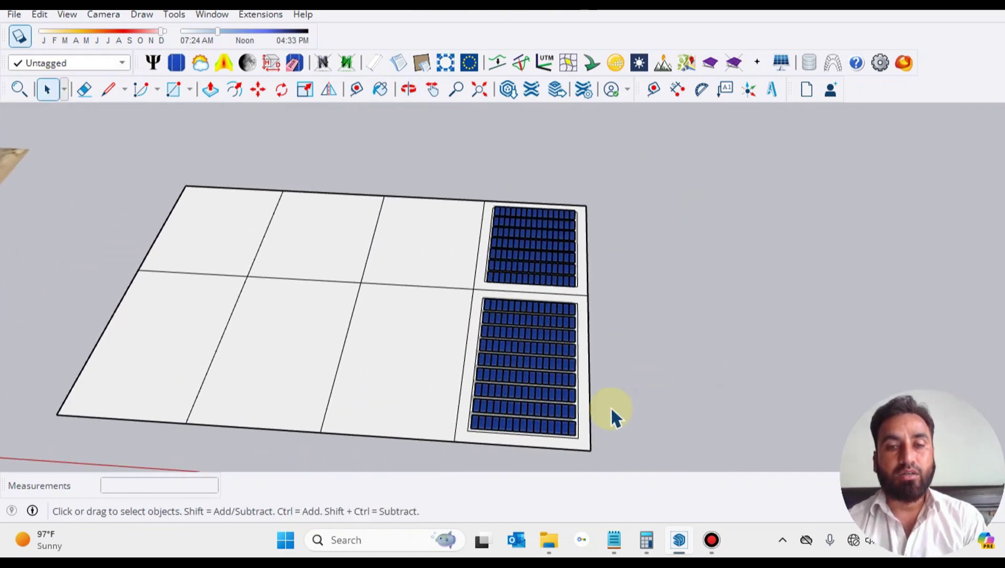
scroll(649, 407, "down", 1)
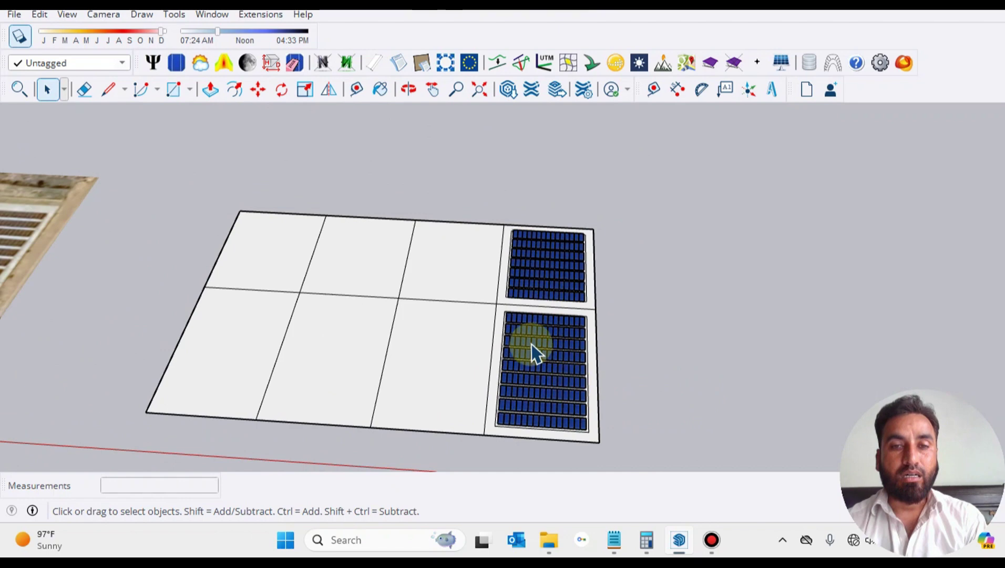
left_click(576, 363)
left_click(563, 284, "ctrl")
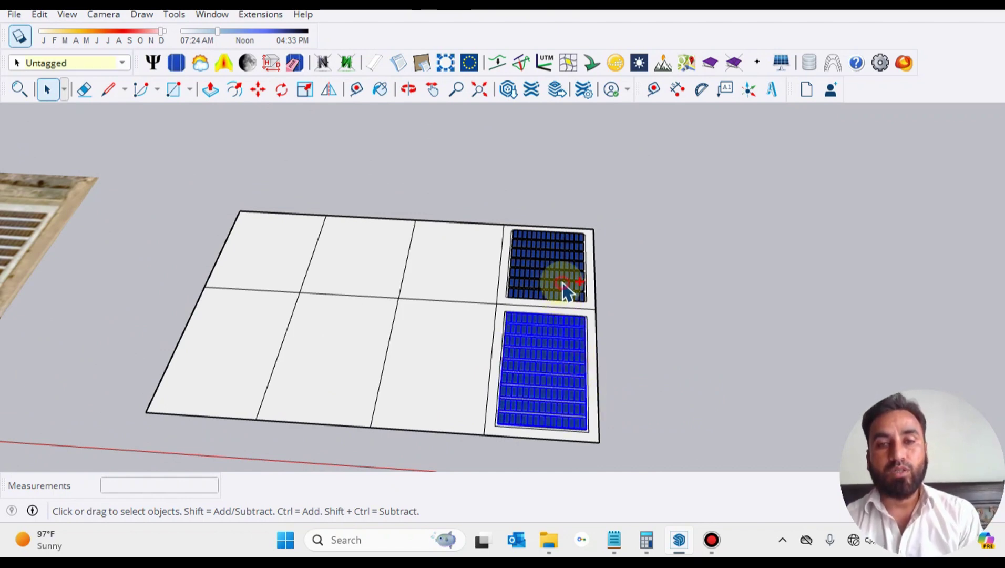
left_click(257, 89)
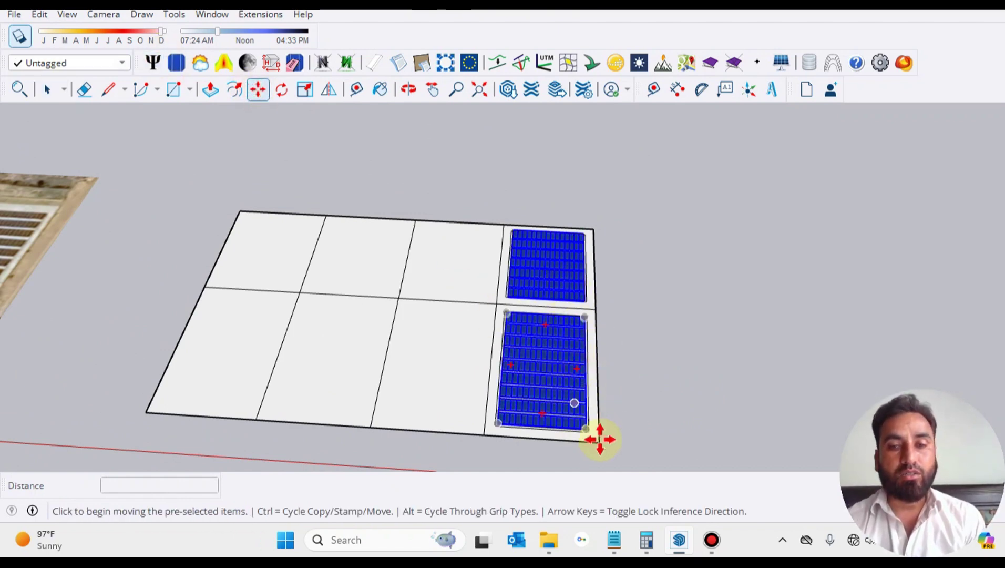
key("ctrl")
left_click(599, 438)
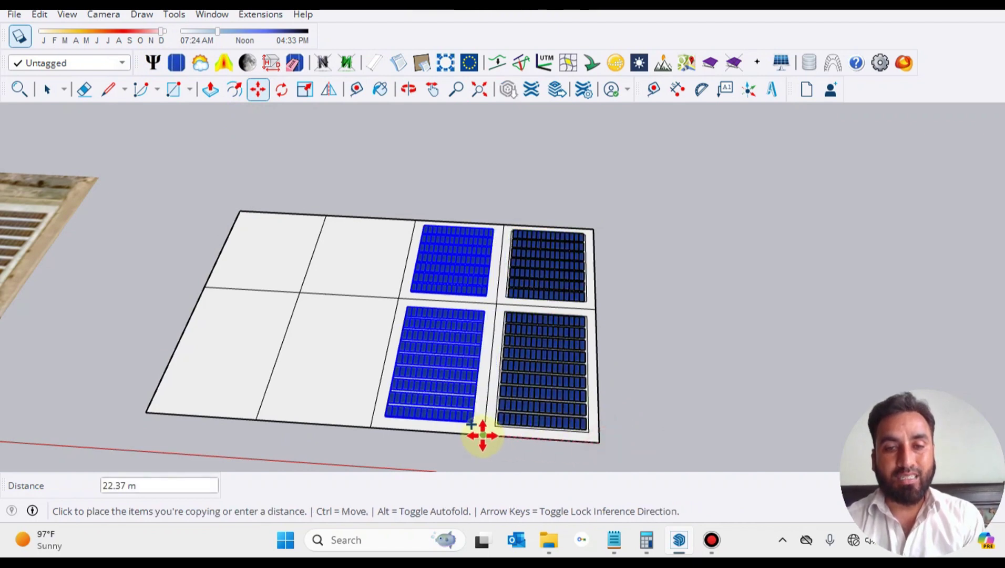
key("Escape")
left_click(483, 437)
Copy the pair of panel arrays into the remaining two columns of the plot and clear the selection
key("ctrl")
left_click(370, 426)
left_click(372, 427)
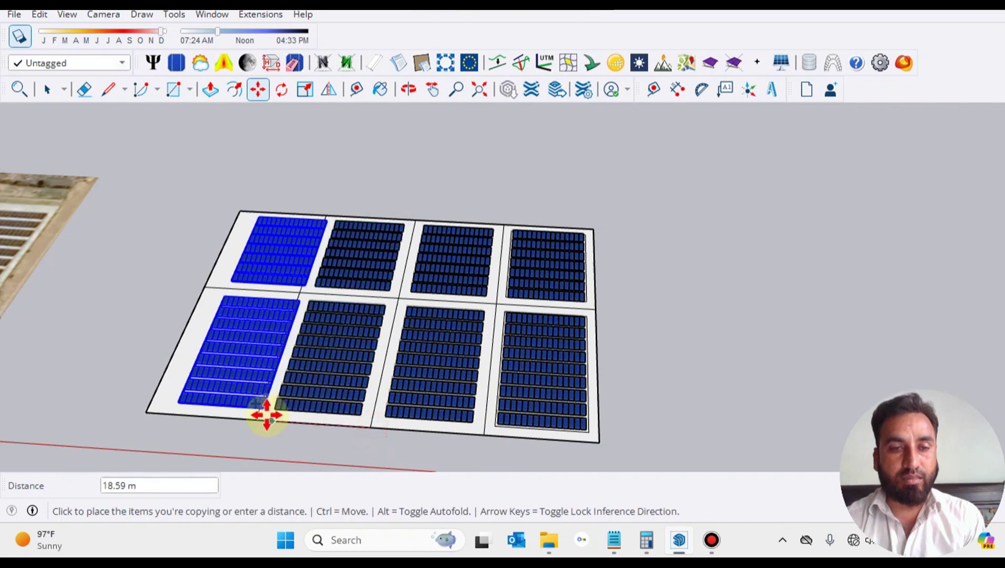
left_click(260, 413)
middle_click_drag(425, 429, 599, 440)
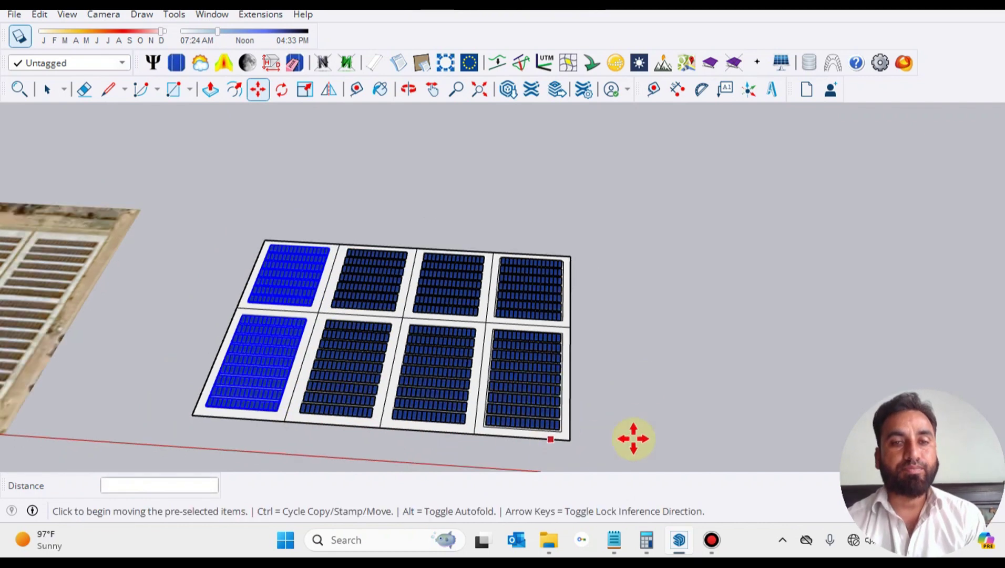
left_click(48, 90)
left_click(341, 166)
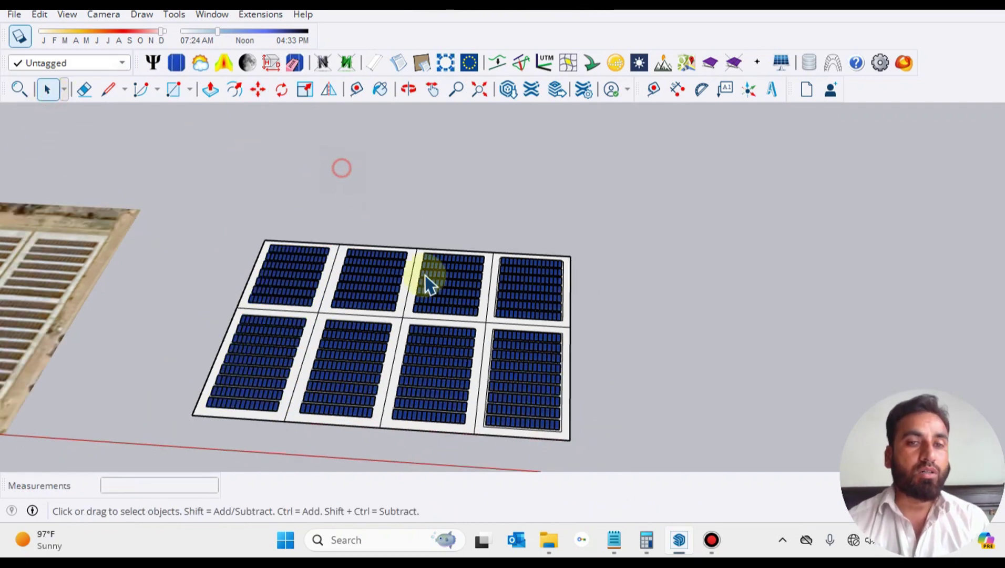
Open the panel group in the rear block of the second column from the satellite image and delete its rearmost panel row
scroll(596, 358, "down", 3)
middle_click_drag(596, 358, 568, 330)
scroll(521, 294, "up", 2)
scroll(528, 278, "up", 1)
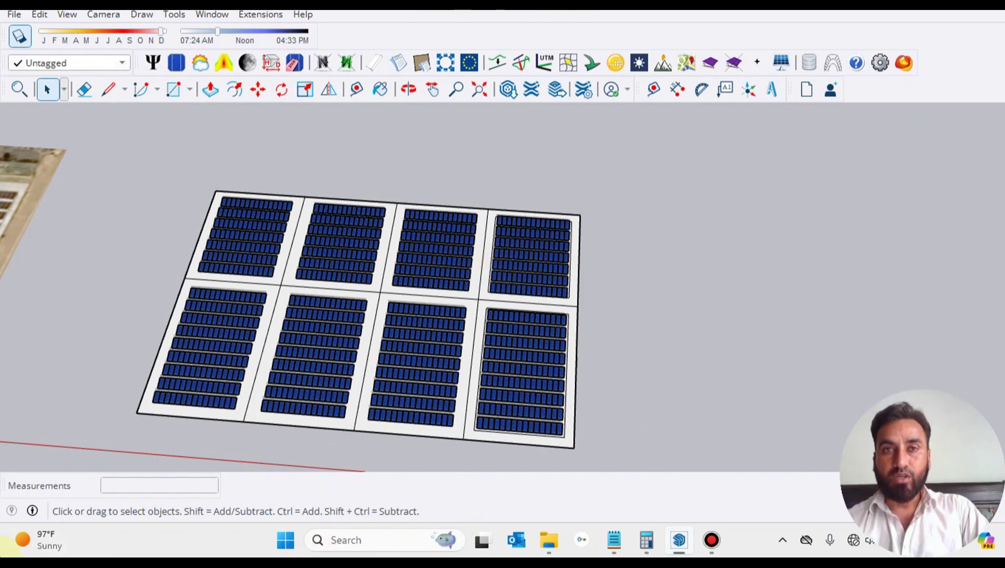
left_click(432, 89)
left_click_drag(471, 231, 584, 273)
scroll(583, 270, "up", 3)
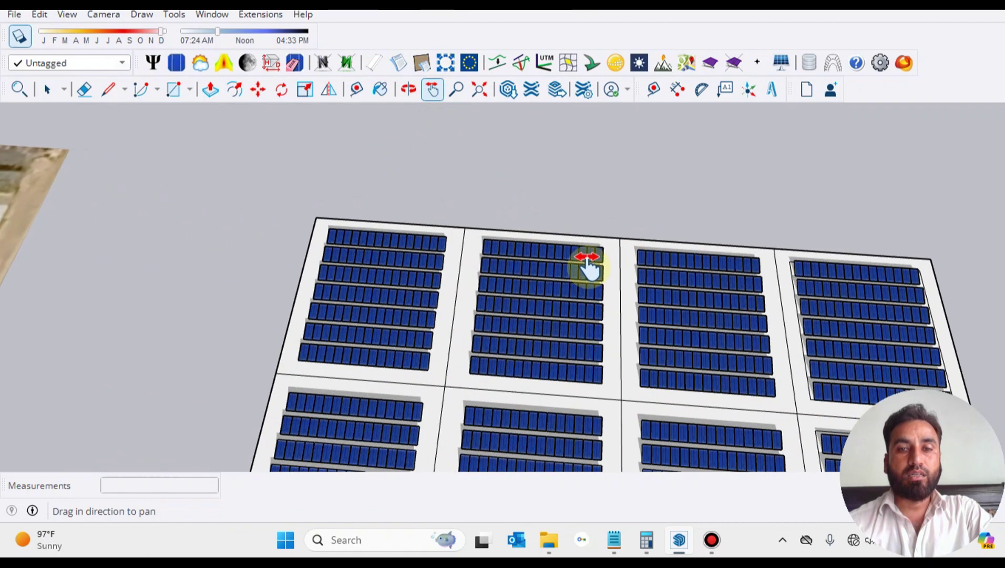
left_click(48, 89)
scroll(475, 260, "down", 1)
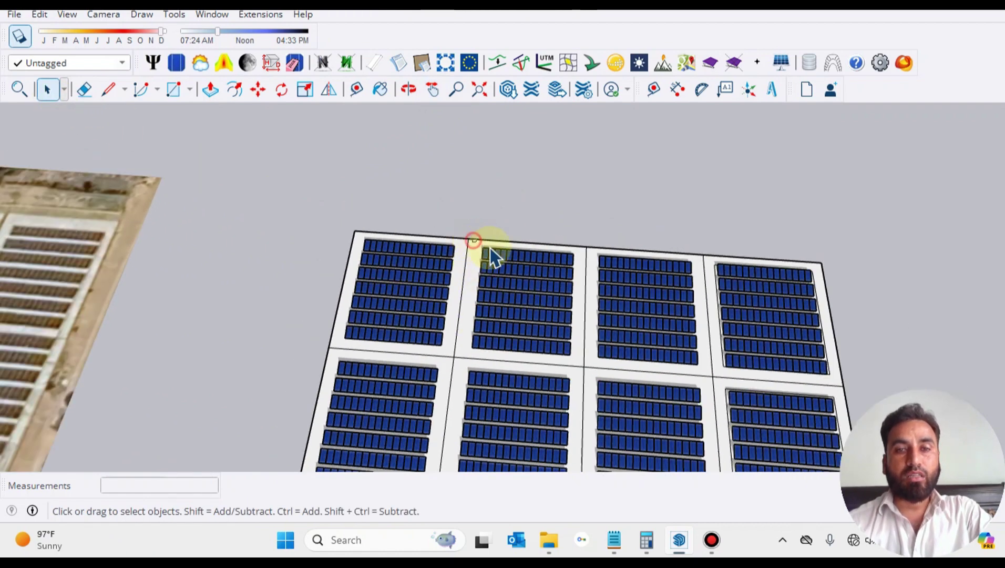
left_click_drag(567, 272, 579, 270)
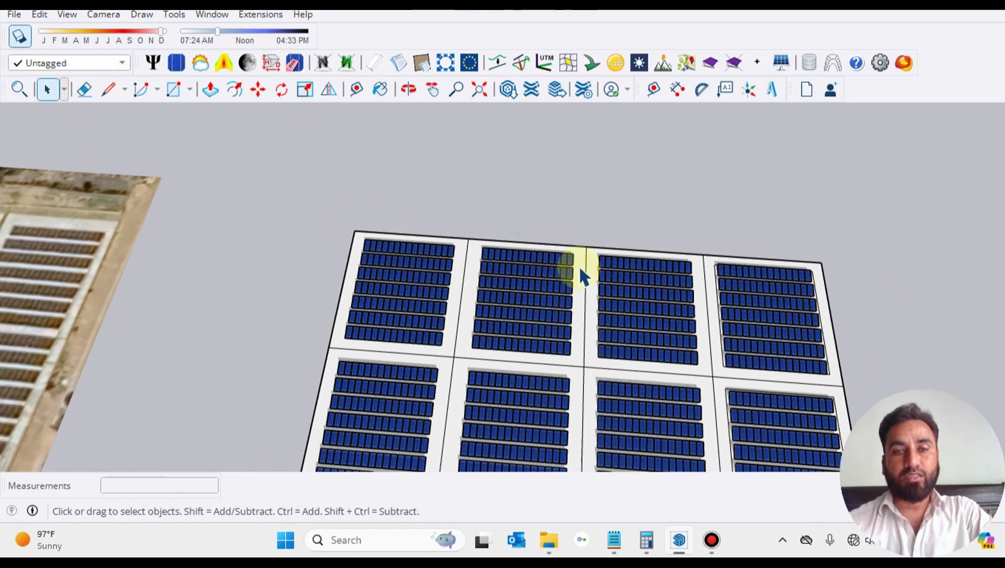
scroll(579, 267, "up", 1)
double_click(564, 270)
left_click_drag(448, 226, 599, 269)
key("Delete")
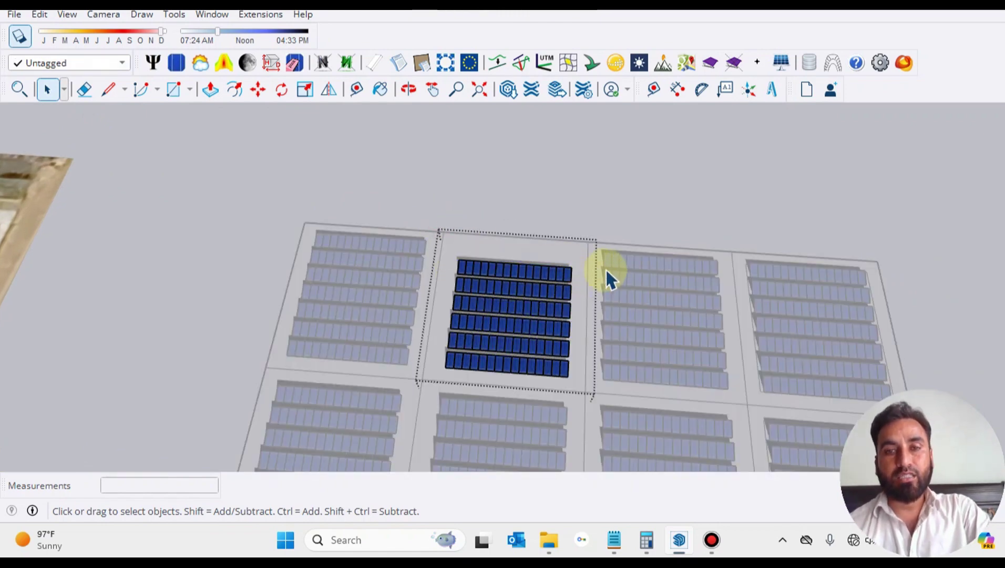
Delete the rearmost panel row from the array in the rear corner block nearest the satellite image and leave the group
left_click_drag(280, 216, 443, 257)
double_click(402, 257)
key("Delete")
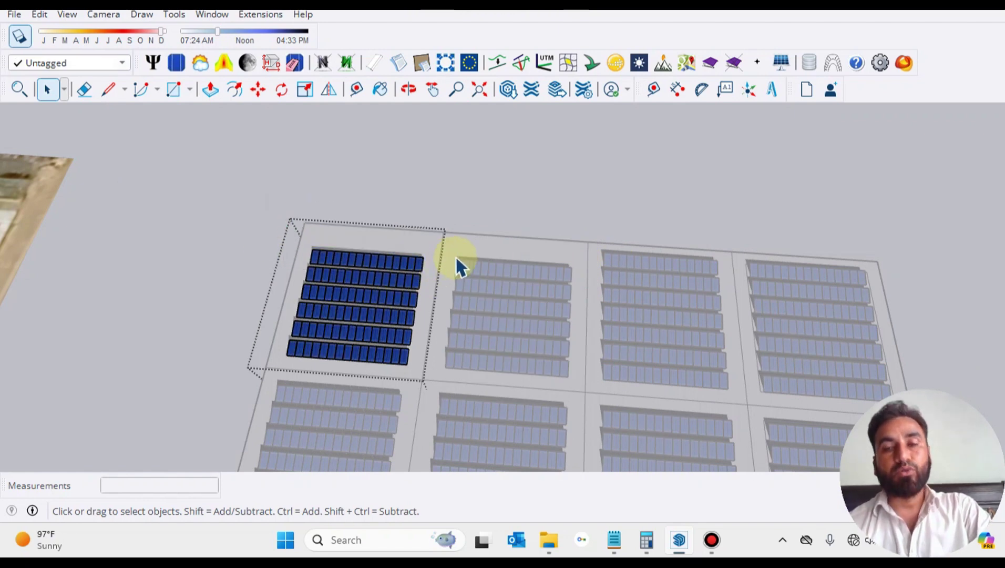
left_click(487, 204)
scroll(562, 218, "down", 2)
middle_click_drag(562, 214, 708, 286)
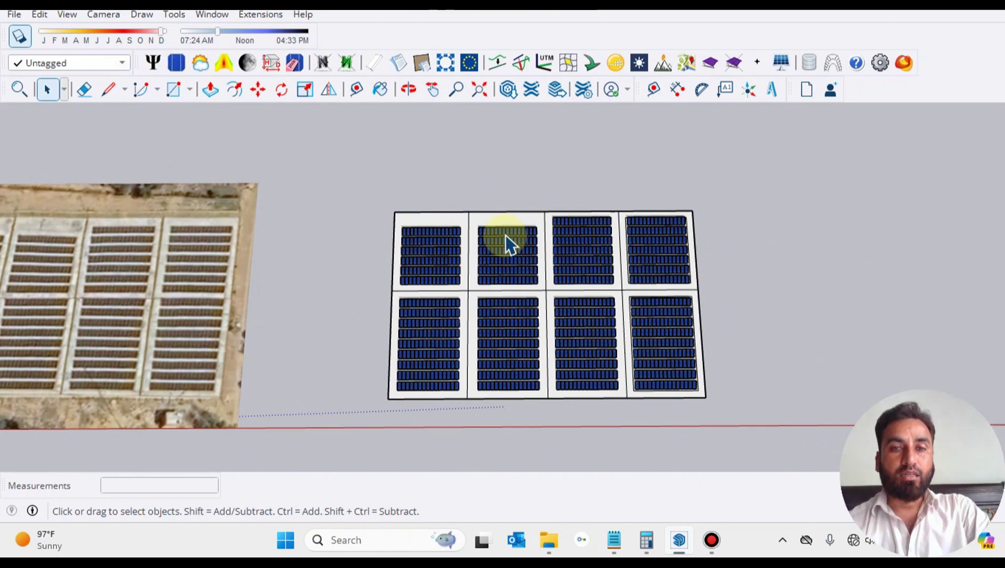
scroll(509, 235, "up", 2)
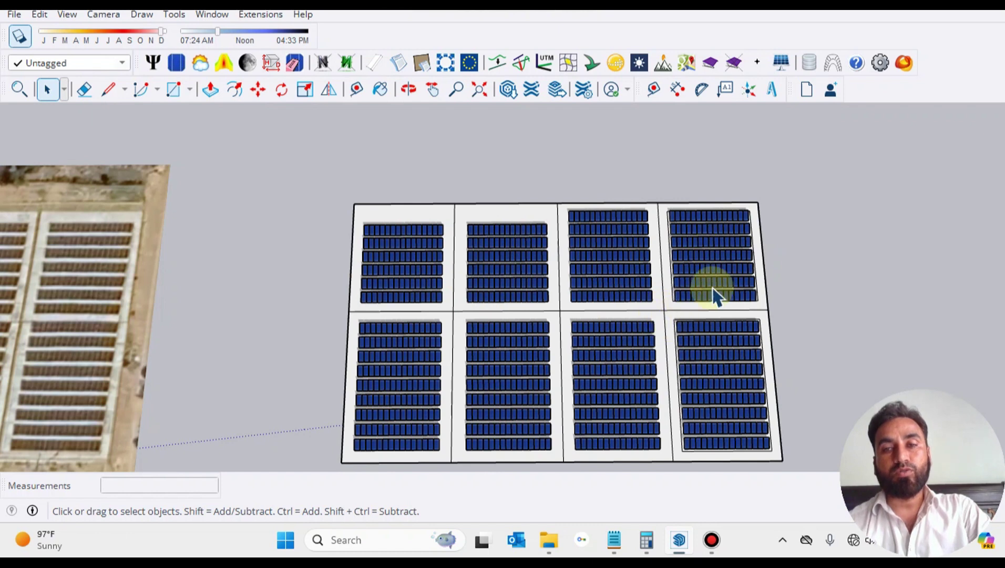
Switch to Calculator and add up the panel counts 256 + 256 + 240 + 240
left_click(647, 541)
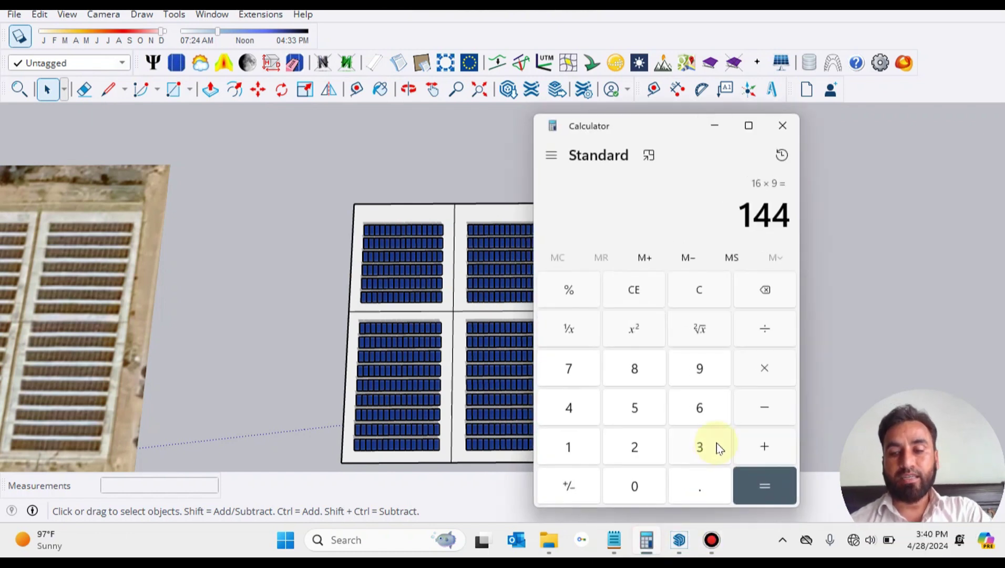
type("256+256")
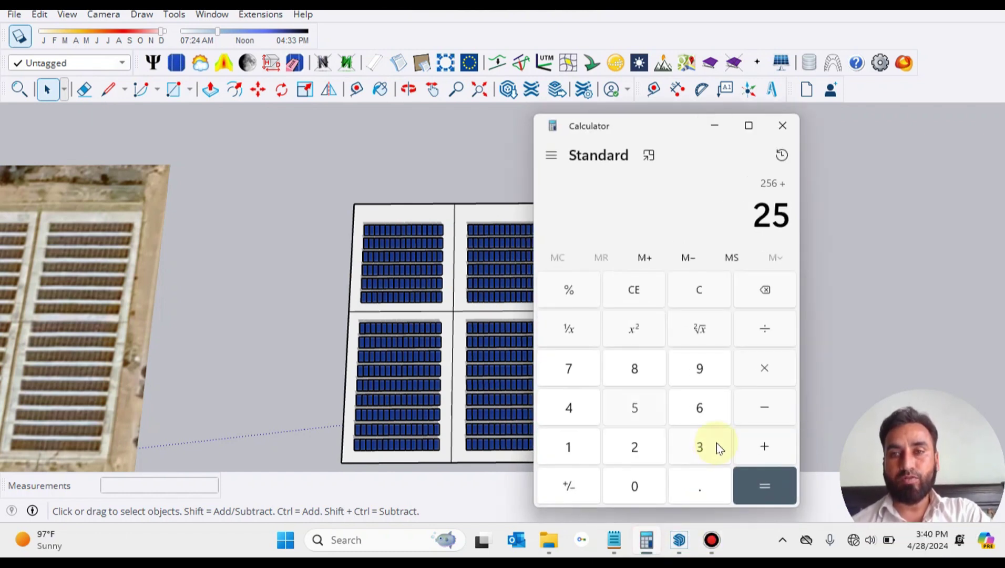
key("plus")
type("240")
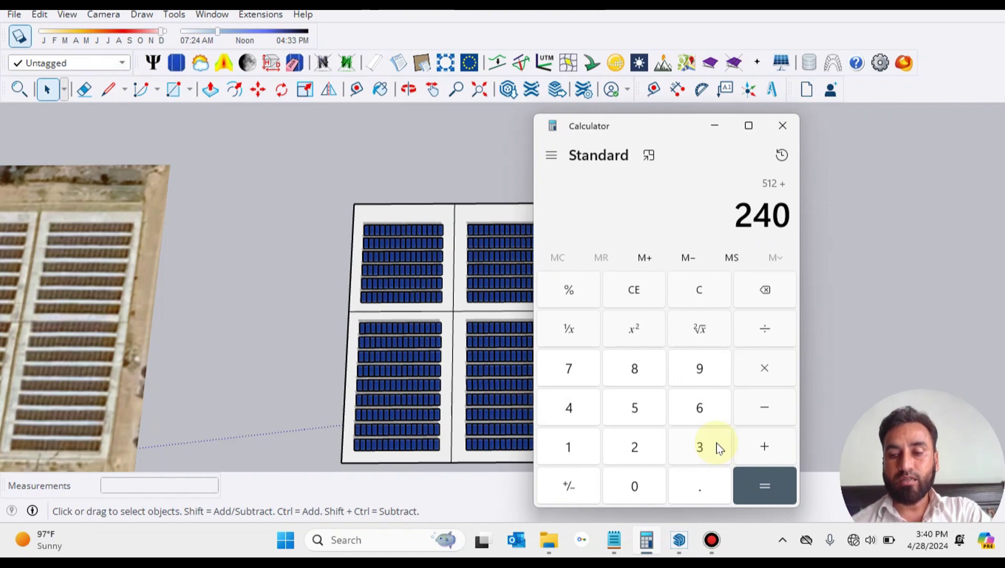
type("+240")
key("Return")
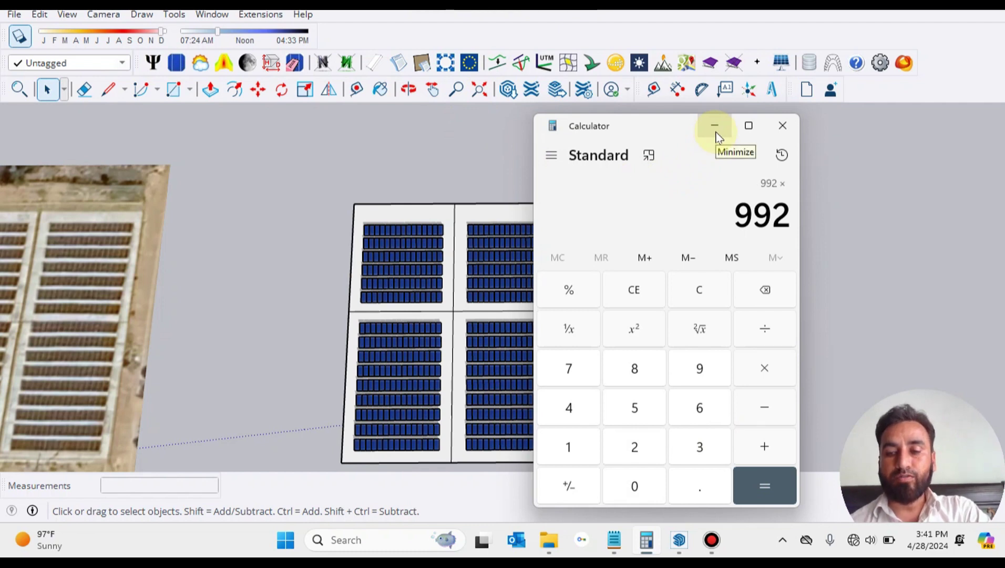
Multiply the panel total by 550 to get the plant's capacity in watts, and put the calculator away
type("550")
key("Return")
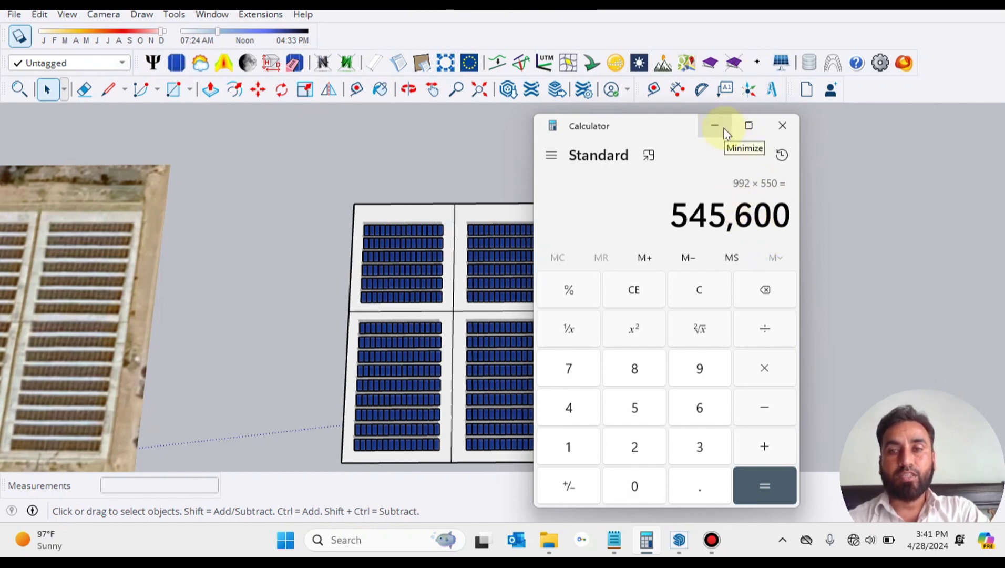
left_click(724, 128)
Compare the completed eight-block panel layout with the satellite image beside it
scroll(791, 295, "down", 2)
mouse_move(788, 297)
middle_mouse_down()
mouse_move(814, 342)
mouse_move(781, 262)
middle_mouse_up()
scroll(781, 257, "down", 3)
scroll(502, 347, "up", 3)
scroll(494, 302, "down", 1)
mouse_move(493, 304)
middle_mouse_down()
mouse_move(539, 366)
mouse_move(621, 332)
middle_mouse_up()
scroll(657, 336, "up", 2)
mouse_move(689, 341)
middle_mouse_down()
mouse_move(651, 328)
mouse_move(635, 175)
mouse_move(711, 197)
mouse_move(711, 315)
mouse_move(693, 276)
middle_mouse_up()
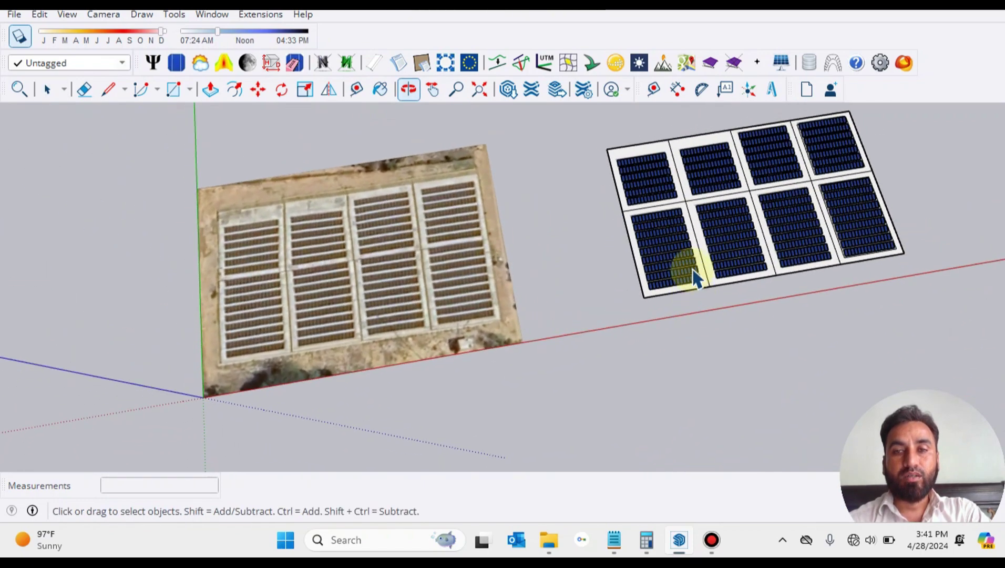
left_click(692, 213)
scroll(733, 305, "down", 1)
scroll(730, 301, "down", 1)
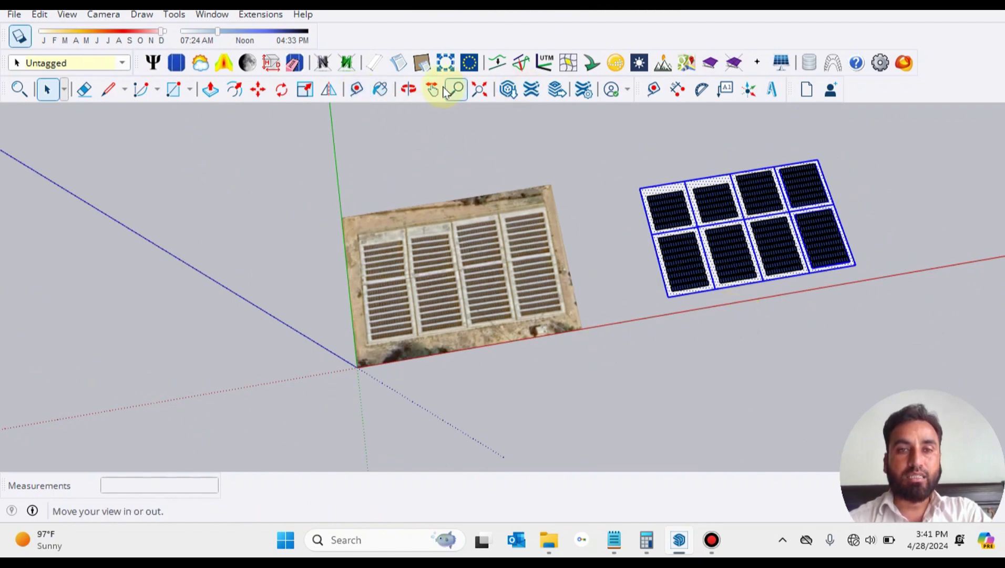
left_click(258, 90)
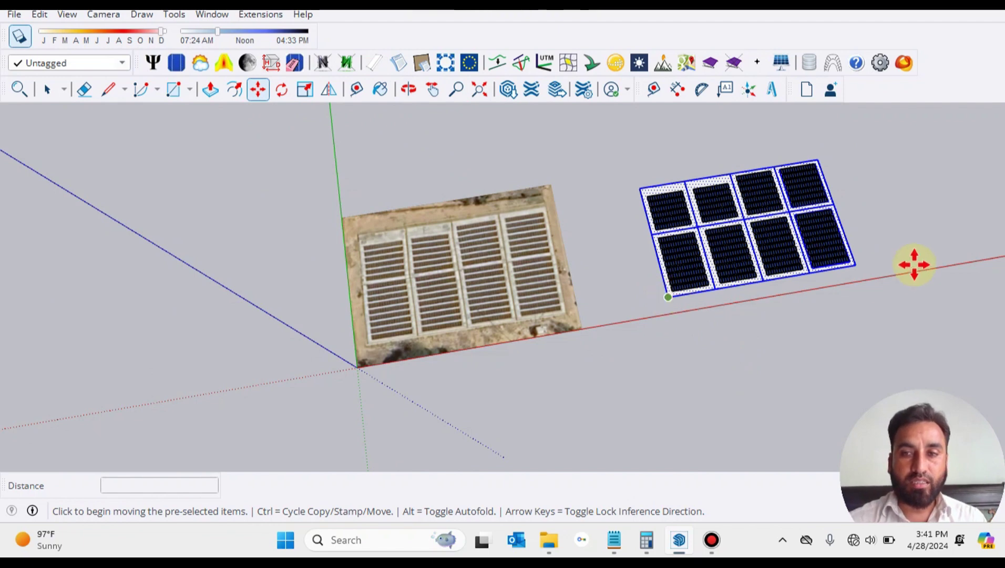
left_click(856, 264)
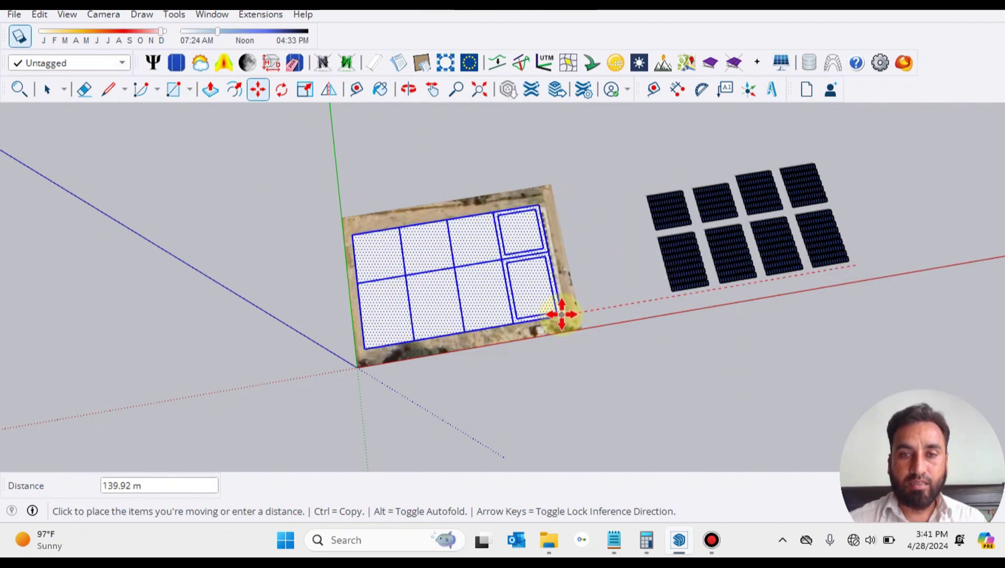
key("Escape")
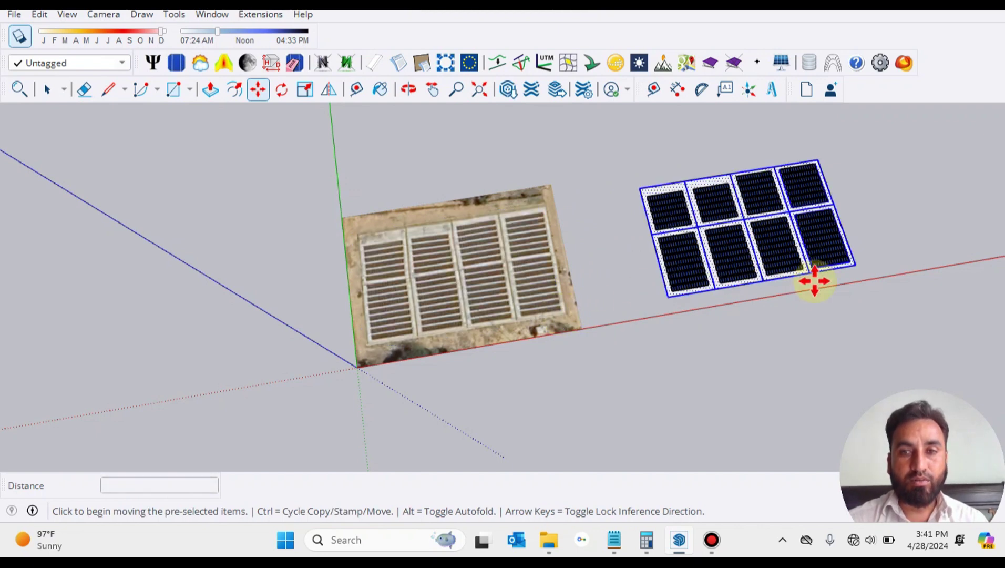
Select the whole eight-block panel layout with its faces and panels and make it a component named "PV Modules"
left_click(47, 90)
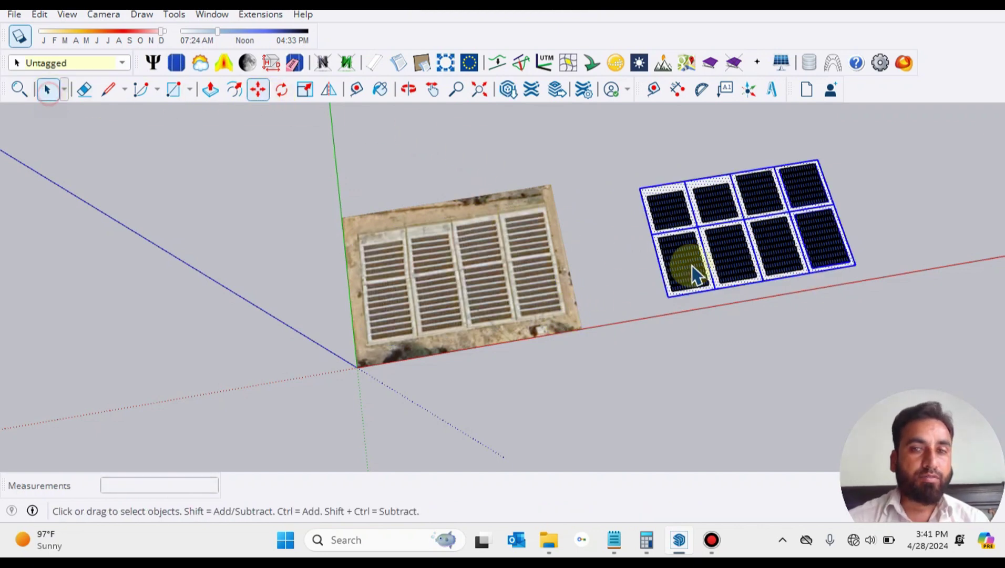
left_click_drag(602, 162, 826, 289)
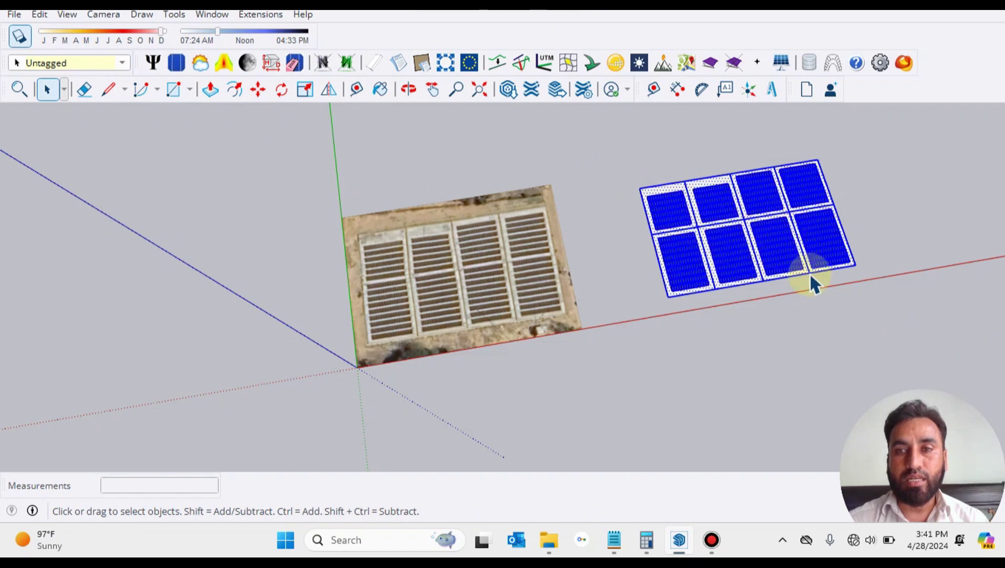
scroll(790, 227, "up", 3)
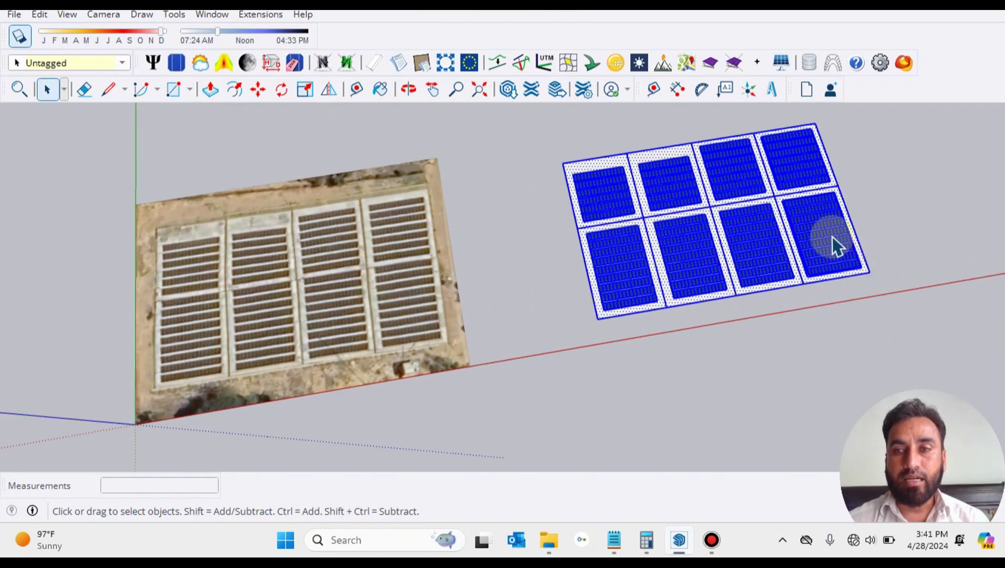
right_click(832, 238)
left_click(900, 383)
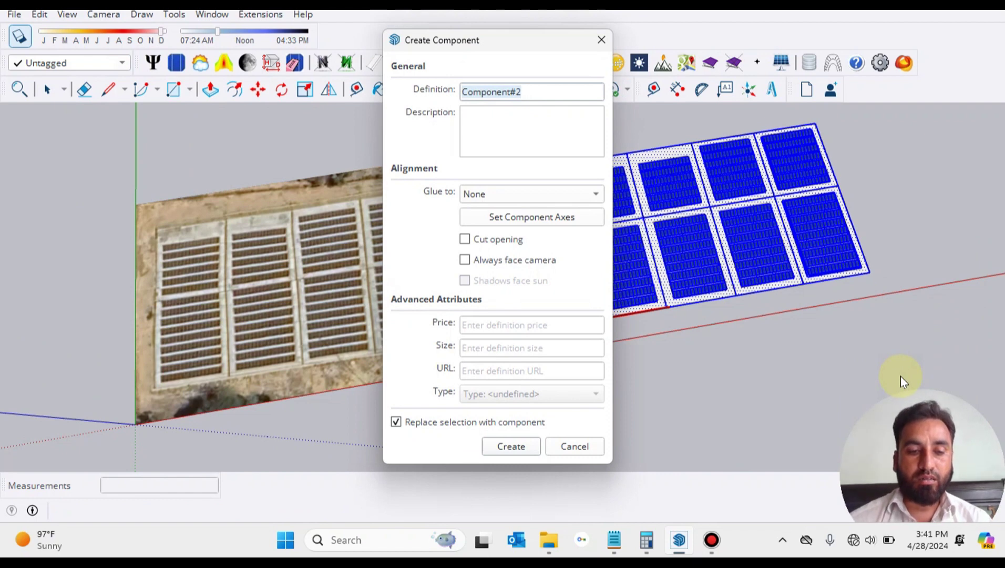
type("PV Mo")
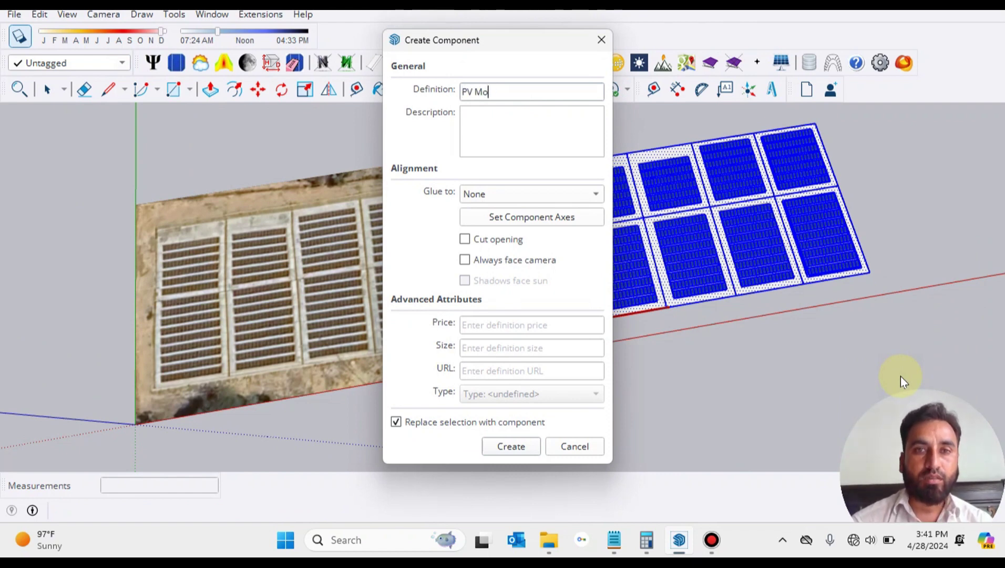
type("udules")
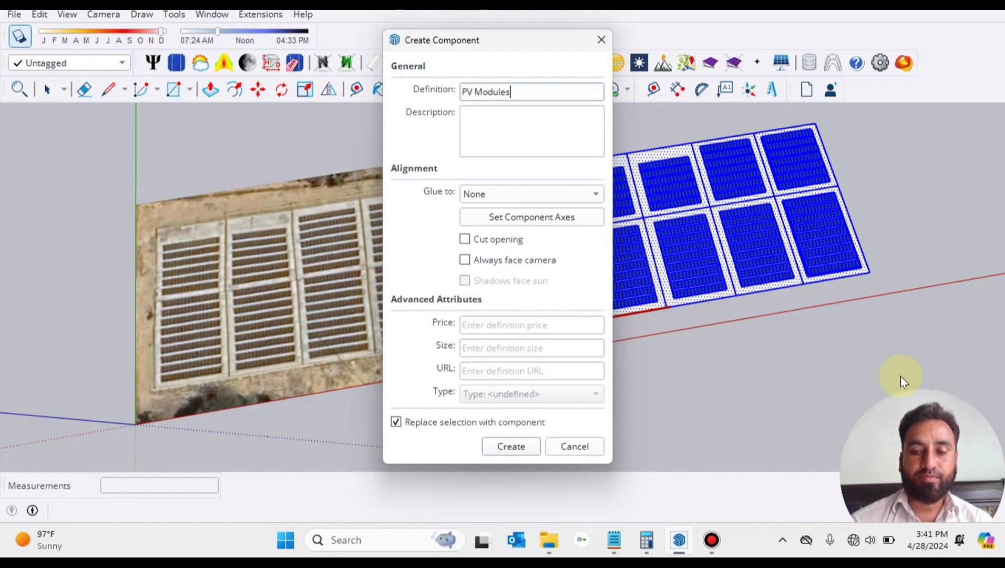
key("Return")
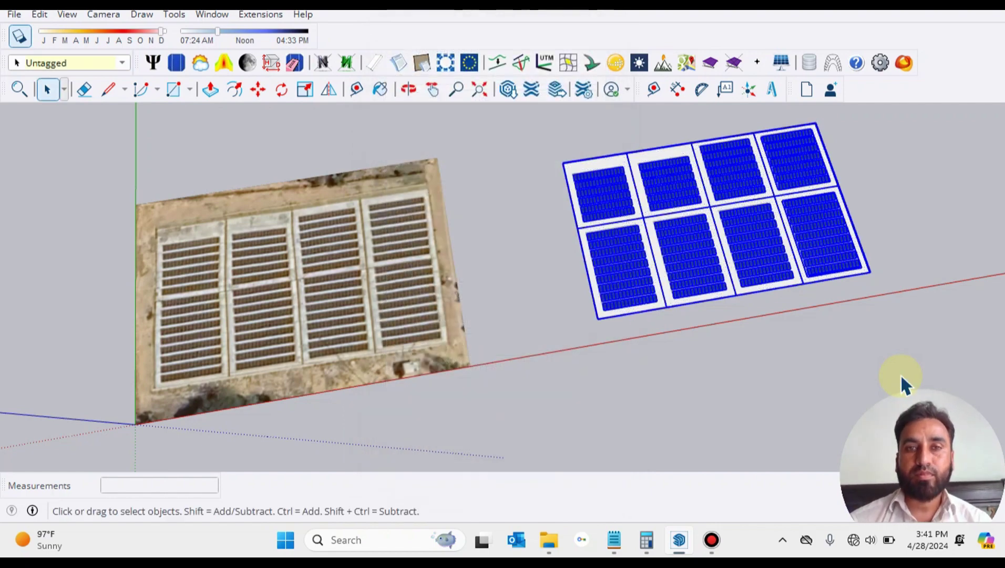
Copy the PV Modules component about 137 m onto the satellite image, placing its front corner on the plant's matching corner
left_click(258, 89)
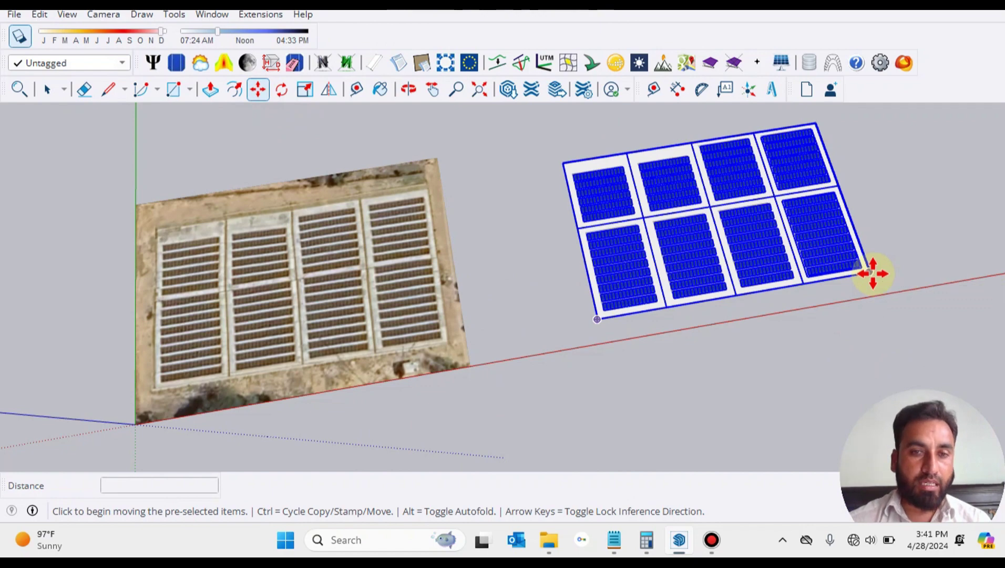
left_click(872, 273)
key("ctrl")
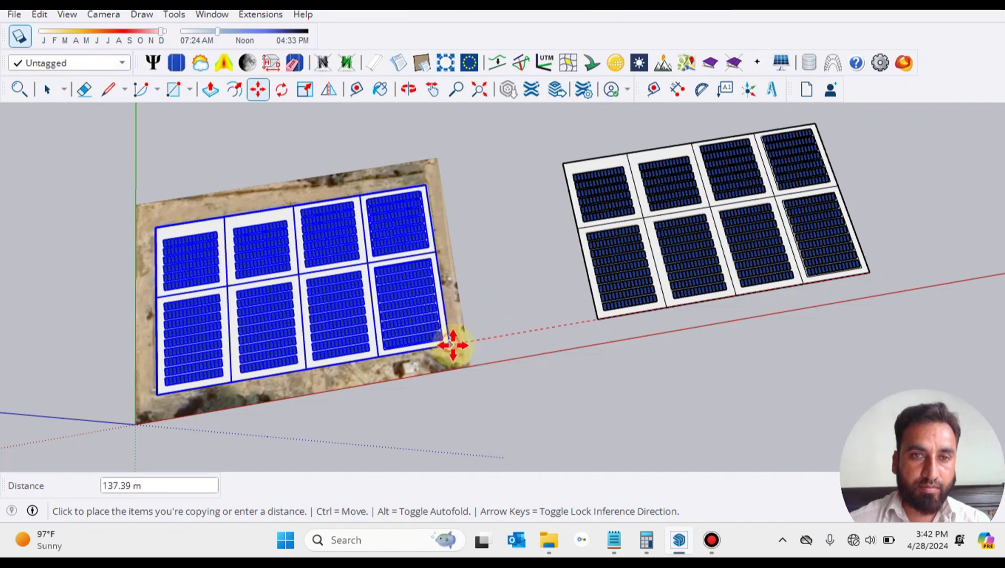
left_click(449, 343)
left_click(47, 90)
left_click(163, 153)
mouse_move(388, 336)
middle_mouse_down()
mouse_move(554, 437)
mouse_move(427, 386)
mouse_move(523, 309)
mouse_move(381, 333)
middle_mouse_up()
scroll(387, 316, "up", 6)
scroll(382, 252, "up", 2)
left_click(384, 235)
double_click(385, 234)
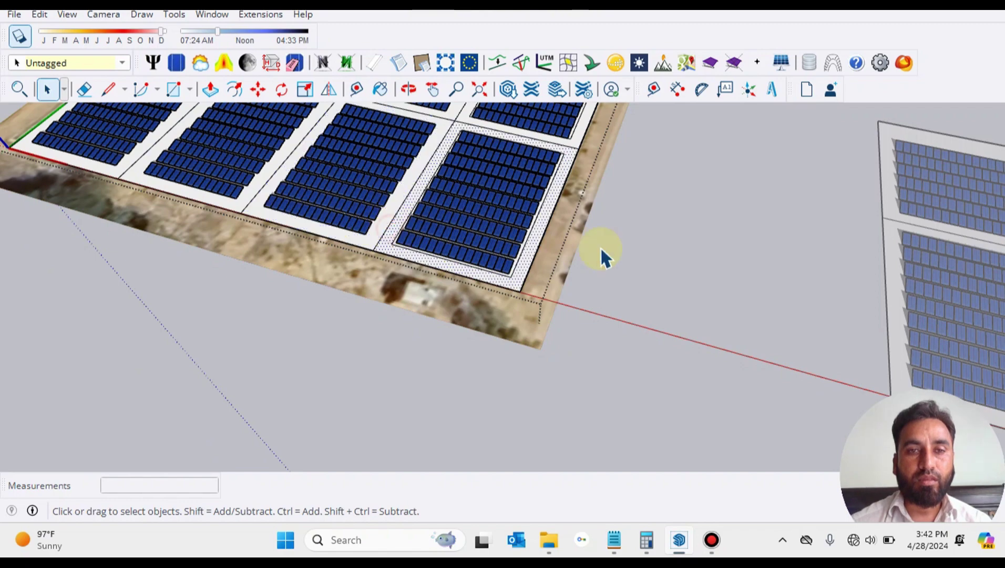
left_click(631, 243)
scroll(428, 221, "down", 3)
left_click(431, 179)
double_click(431, 179)
left_click(431, 177)
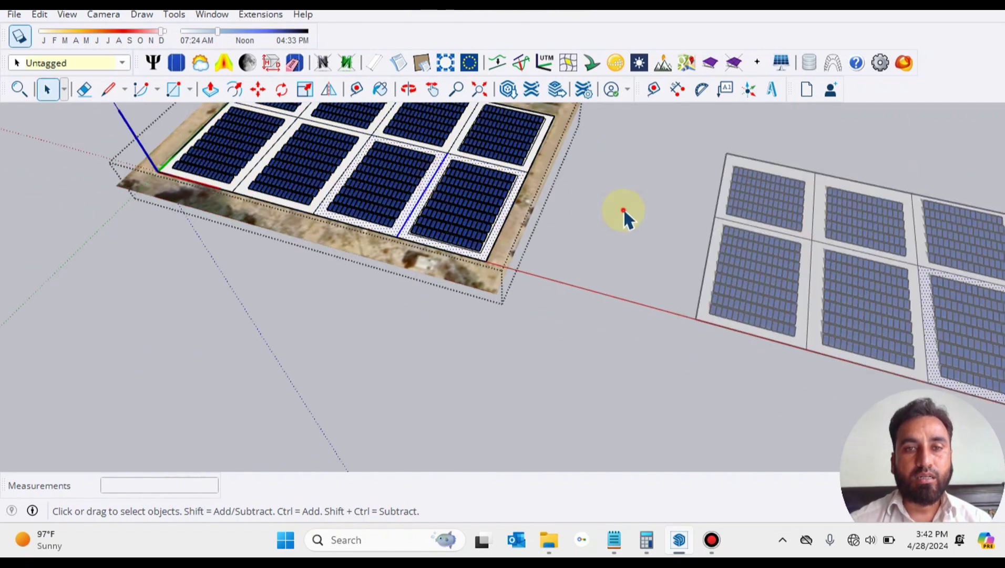
left_click(624, 215)
Explode the component copy on the satellite image and remove its white block faces and outlines, keeping only the panels
left_click(506, 183)
right_click(478, 184)
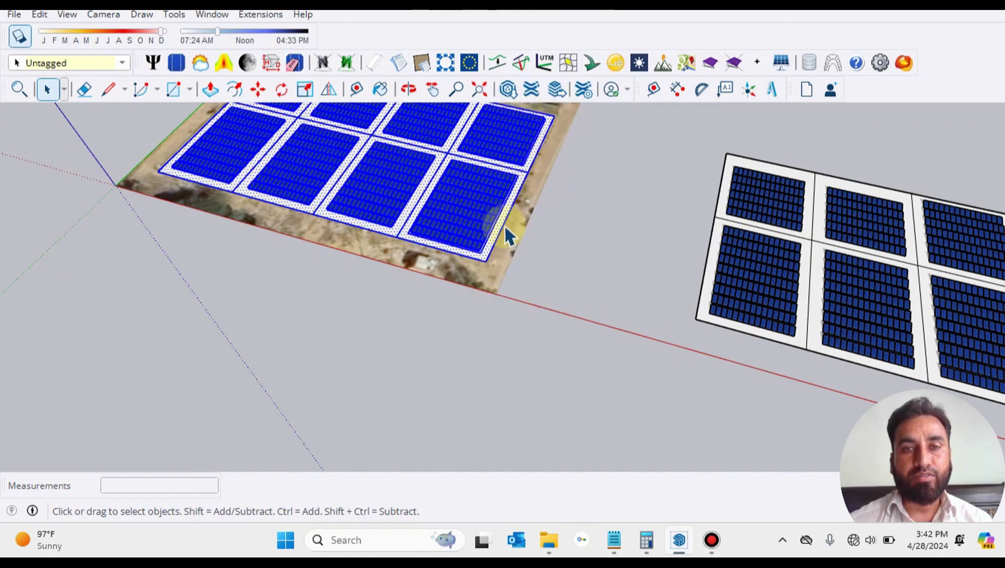
left_click(497, 243)
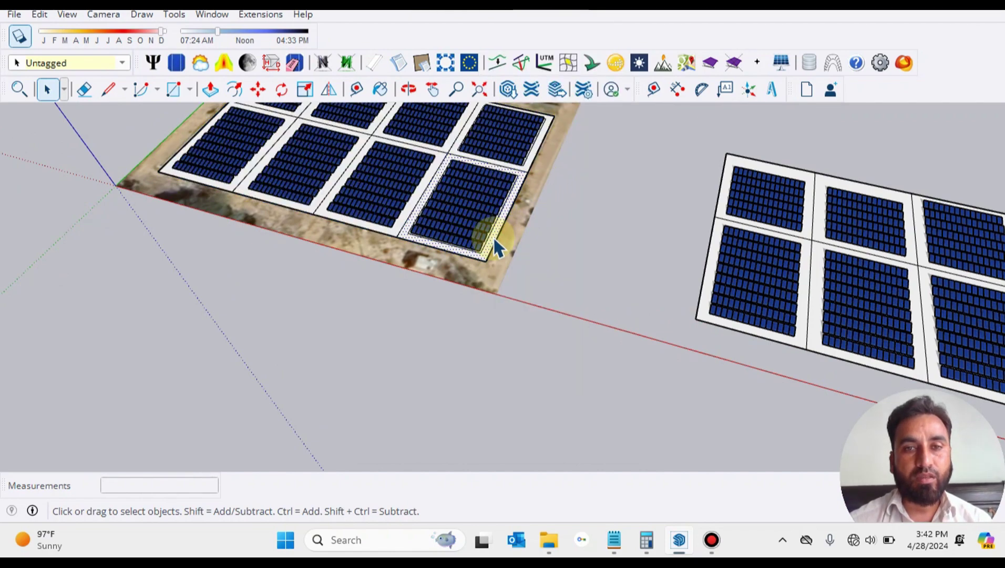
left_click(405, 231)
key("ctrl+t")
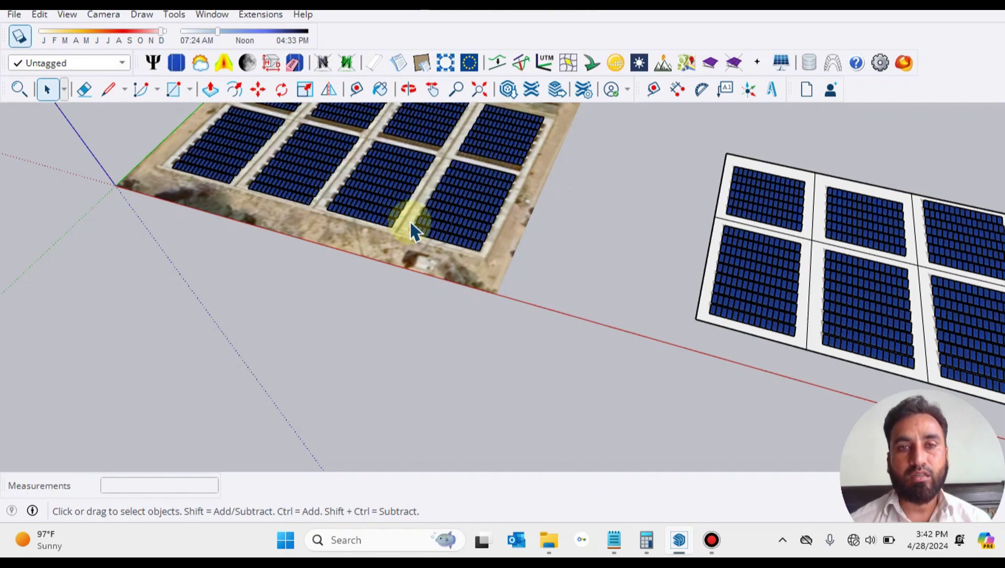
Examine how the copied panels lie over the satellite image, from overhead and at close range
scroll(410, 221, "down", 3)
middle_click_drag(423, 215, 388, 278)
left_click(431, 92)
left_click_drag(336, 253, 614, 262)
scroll(617, 261, "up", 2)
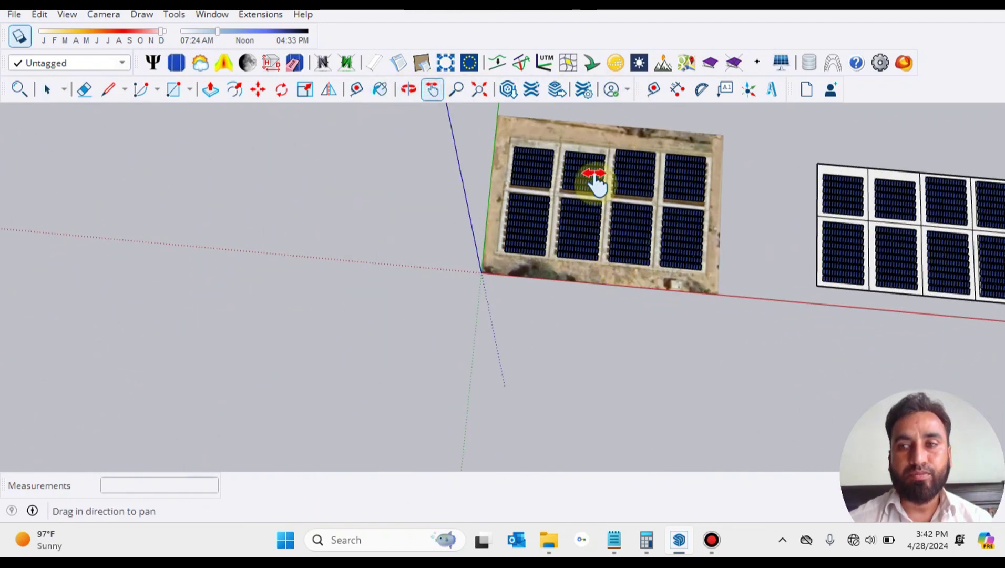
middle_click_drag(604, 191, 626, 213)
scroll(614, 202, "down", 1)
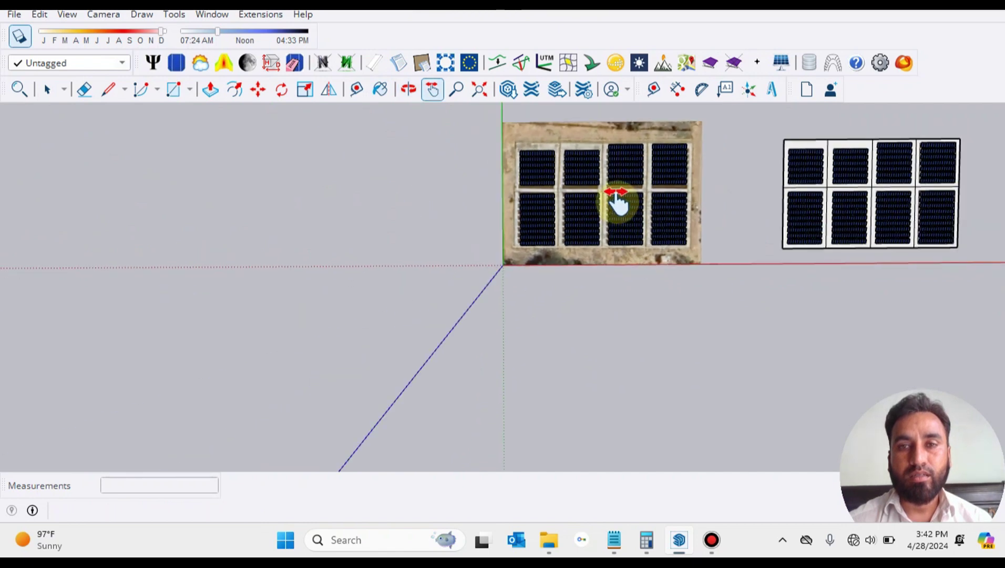
middle_click_drag(674, 277, 668, 370)
scroll(684, 363, "up", 3)
scroll(688, 373, "up", 4)
middle_click_drag(709, 411, 213, 126)
scroll(683, 379, "down", 6)
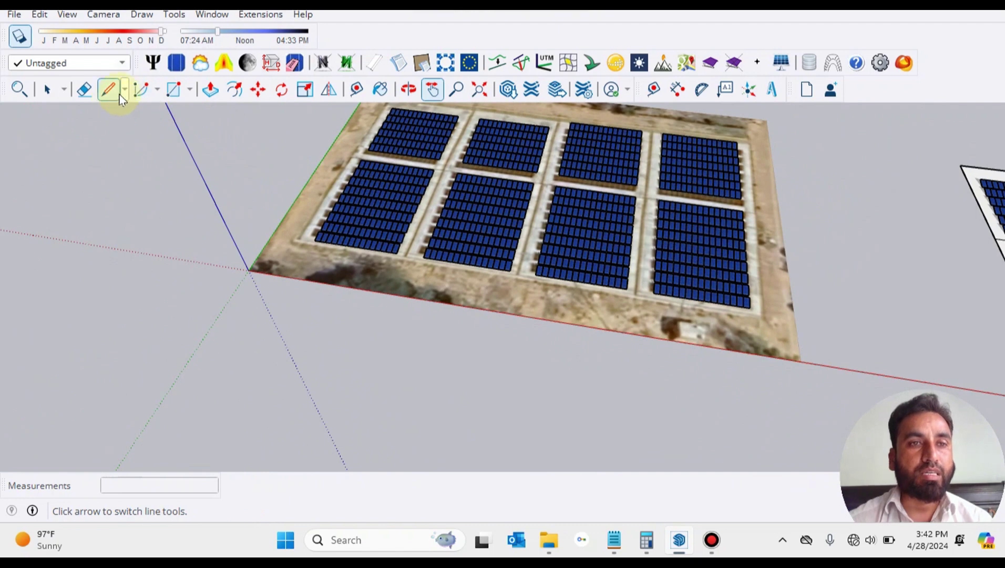
Move all eight panel arrays on the satellite image together by about 0.5 m to line them up with the imaged blocks
left_click(48, 90)
left_click(604, 242)
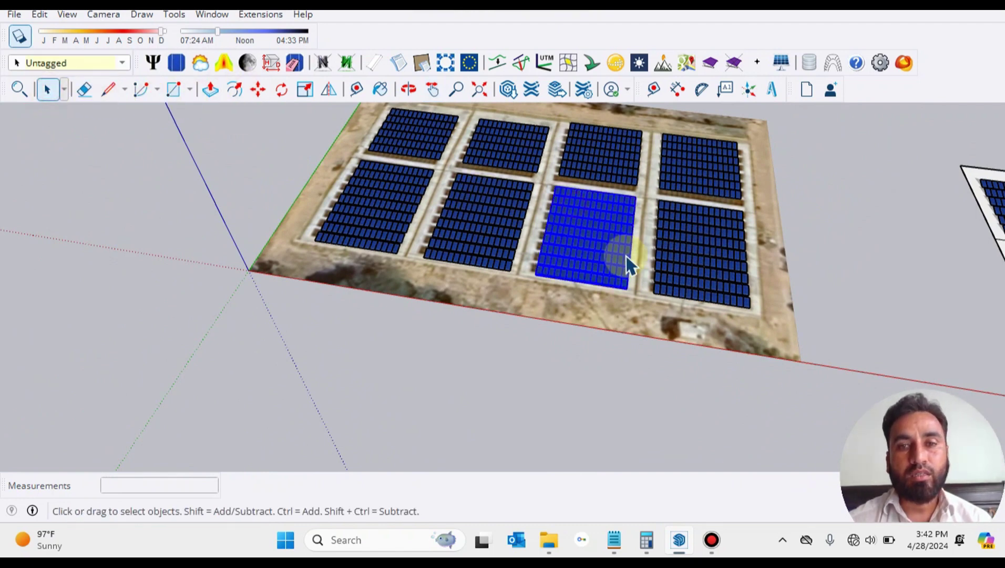
left_click(685, 261, "ctrl")
left_click(680, 180, "ctrl")
left_click(573, 155, "ctrl")
left_click(504, 148, "ctrl")
left_click(501, 204, "ctrl")
left_click(410, 199, "ctrl")
scroll(650, 351, "up", 3)
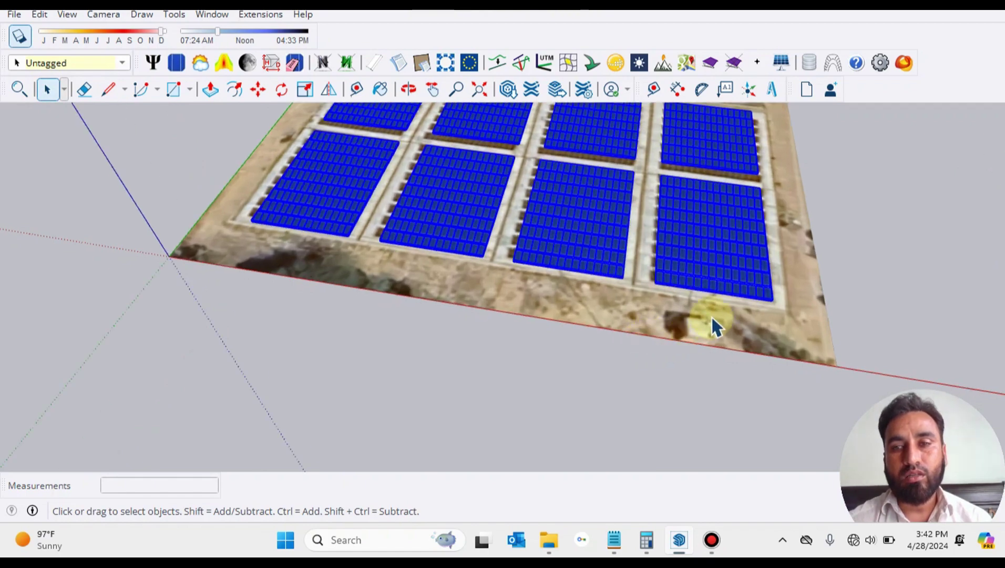
left_click(257, 89)
scroll(794, 337, "up", 2)
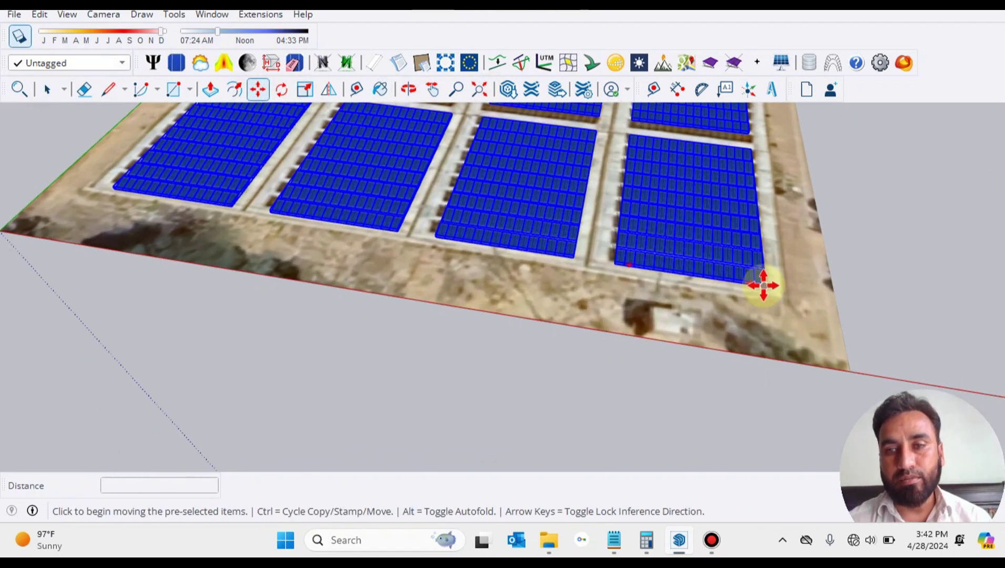
left_click(767, 286)
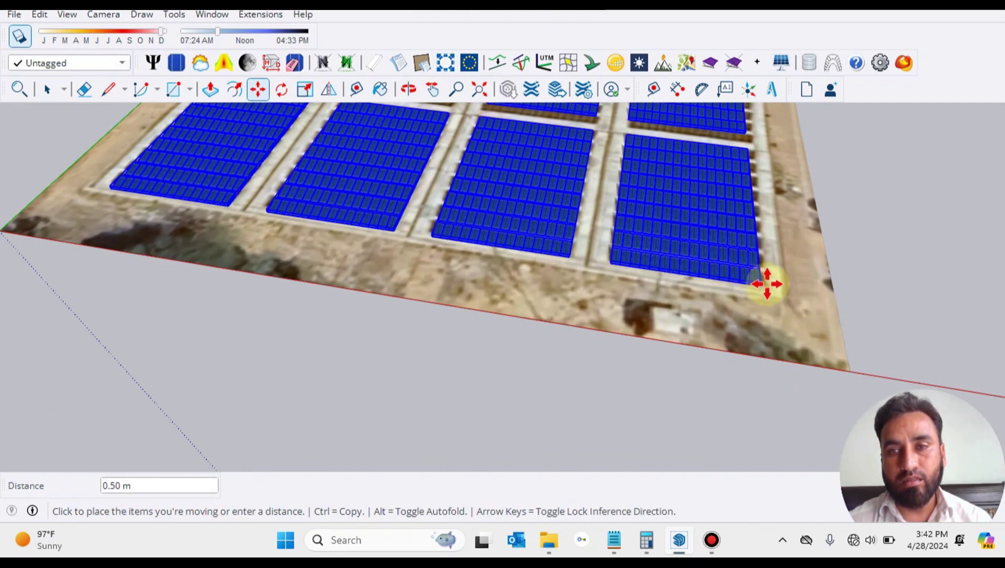
left_click(768, 284)
middle_click_drag(780, 308, 738, 364)
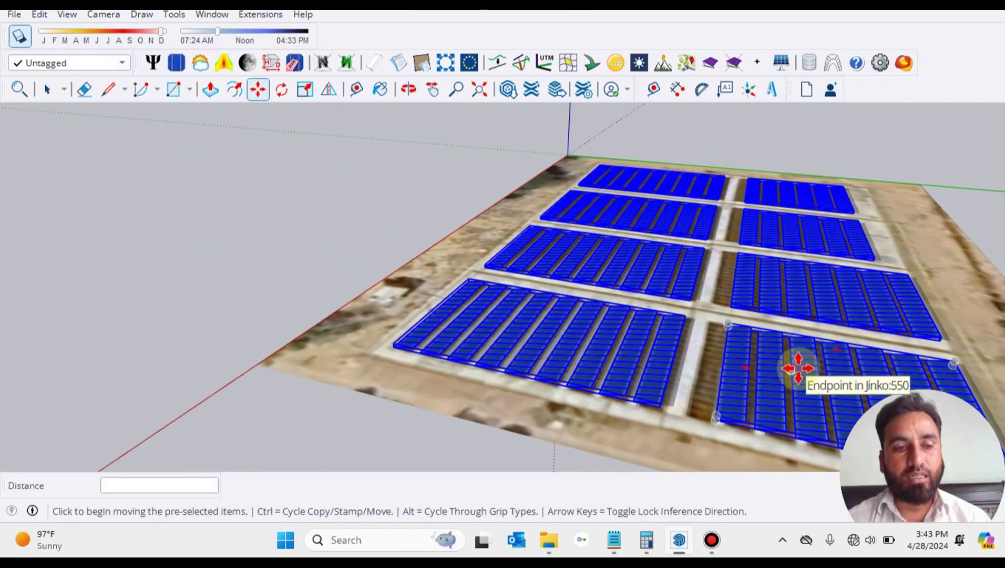
key("ctrl+t")
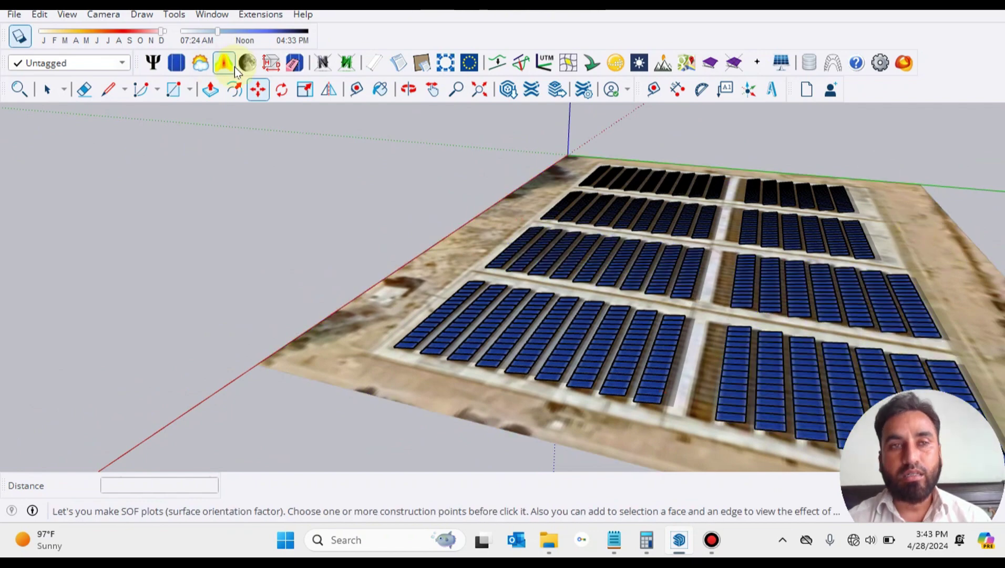
Move the four rear-row panel arrays on the satellite image slightly toward the front row to match the imaged rows
left_click(51, 93)
middle_click_drag(817, 235, 765, 166)
left_click_drag(784, 157, 972, 458)
scroll(783, 405, "up", 3)
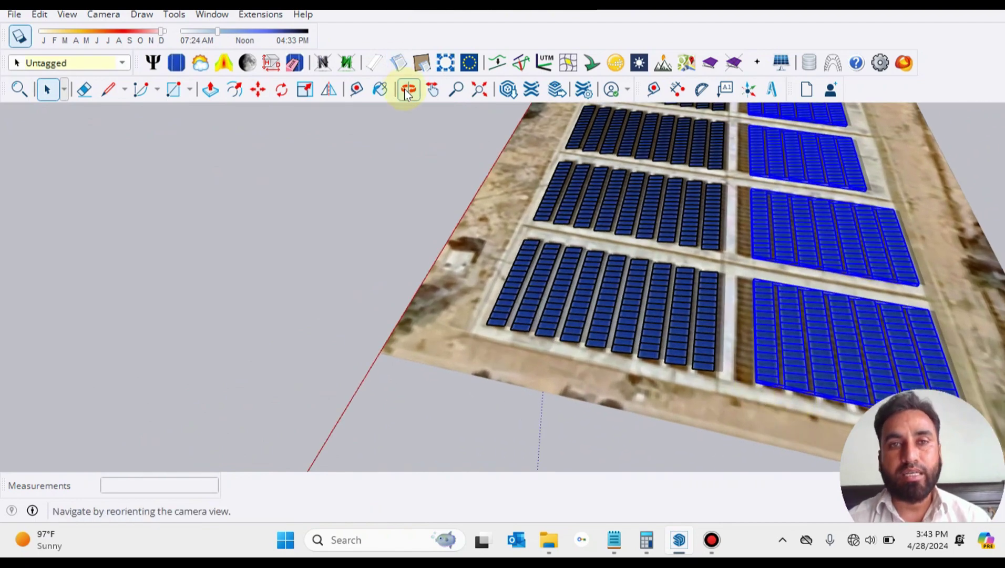
left_click(257, 90)
scroll(741, 377, "up", 2)
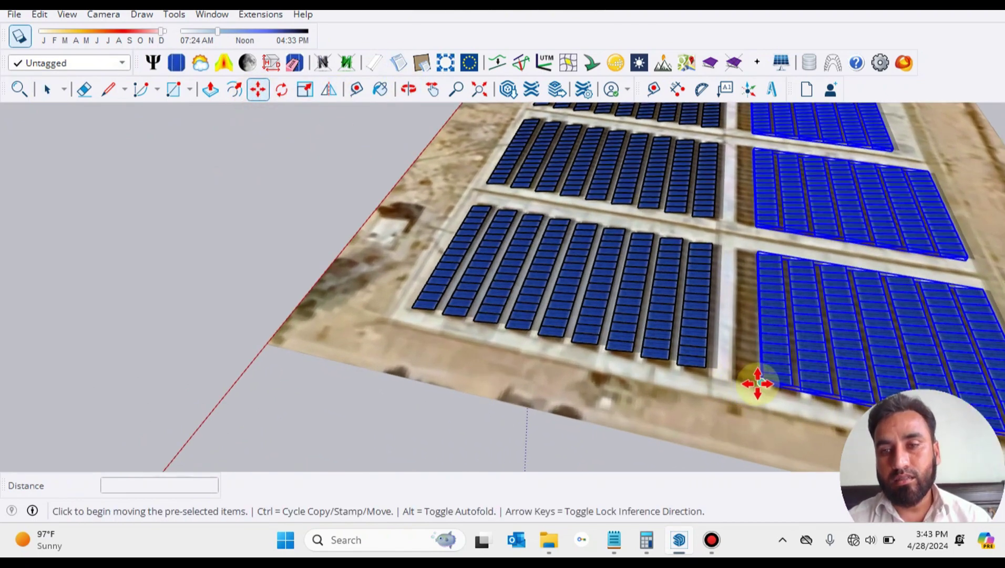
left_click(759, 383)
left_click(736, 381)
scroll(735, 381, "down", 3)
middle_click_drag(736, 382, 179, 134)
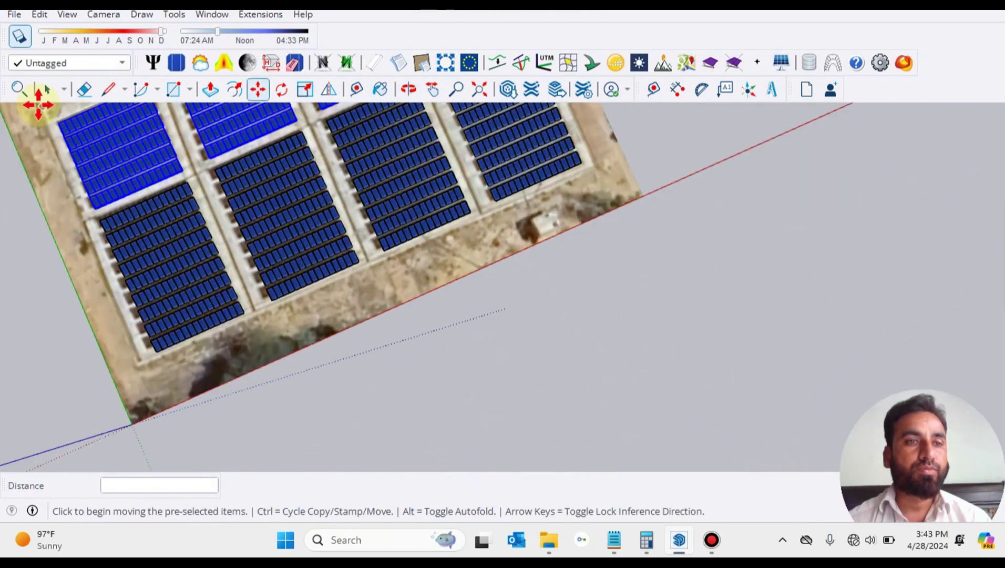
left_click(47, 91)
Inspect the alignment of the eight panel arrays with the satellite image from several angles and distances
scroll(537, 297, "down", 3)
mouse_move(538, 297)
middle_mouse_down()
mouse_move(650, 362)
mouse_move(599, 363)
mouse_move(612, 356)
mouse_move(619, 374)
mouse_move(534, 336)
mouse_move(628, 345)
mouse_move(595, 409)
mouse_move(507, 411)
mouse_move(471, 231)
mouse_move(522, 305)
middle_mouse_up()
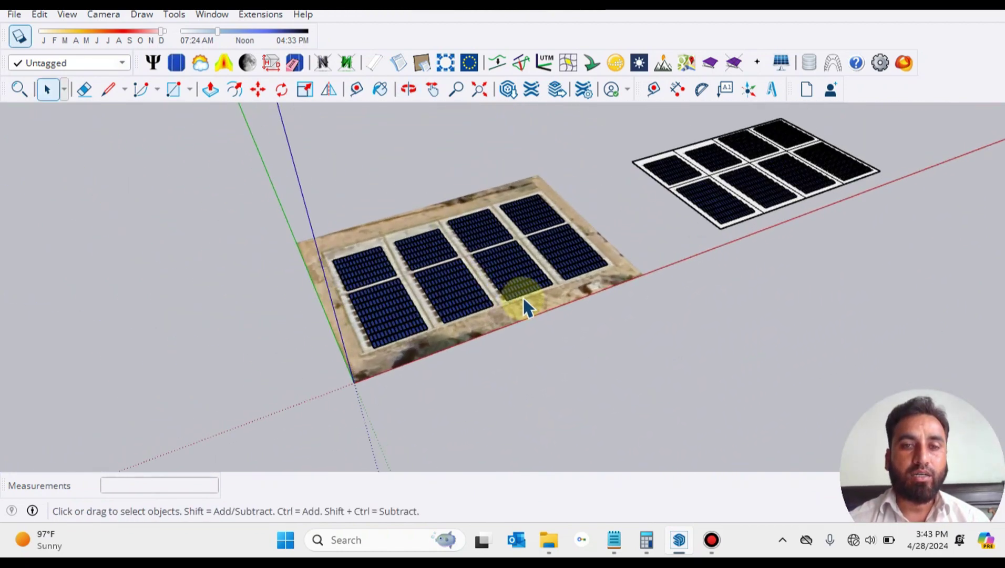
scroll(646, 393, "up", 3)
middle_click_drag(646, 393, 554, 393)
scroll(437, 269, "up", 2)
scroll(830, 292, "up", 2)
scroll(503, 293, "up", 1)
scroll(503, 293, "down", 5)
middle_click_drag(629, 325, 619, 367)
scroll(579, 310, "up", 4)
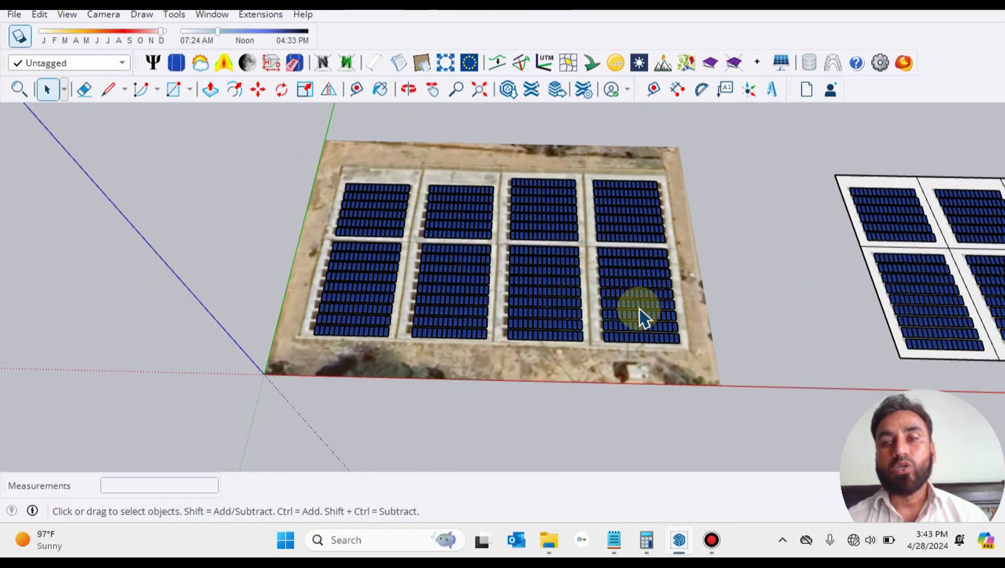
scroll(502, 278, "down", 1)
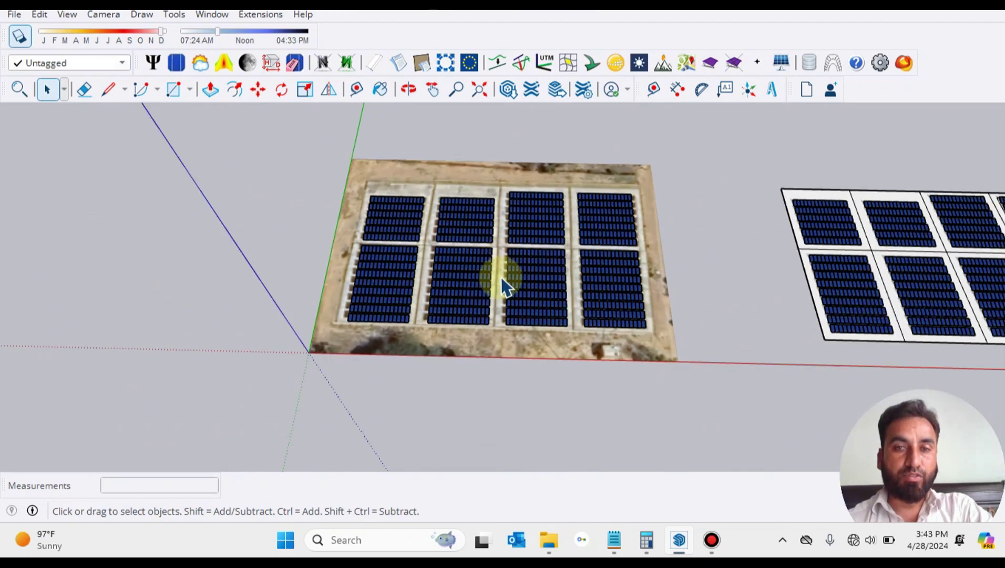
scroll(389, 236, "up", 1)
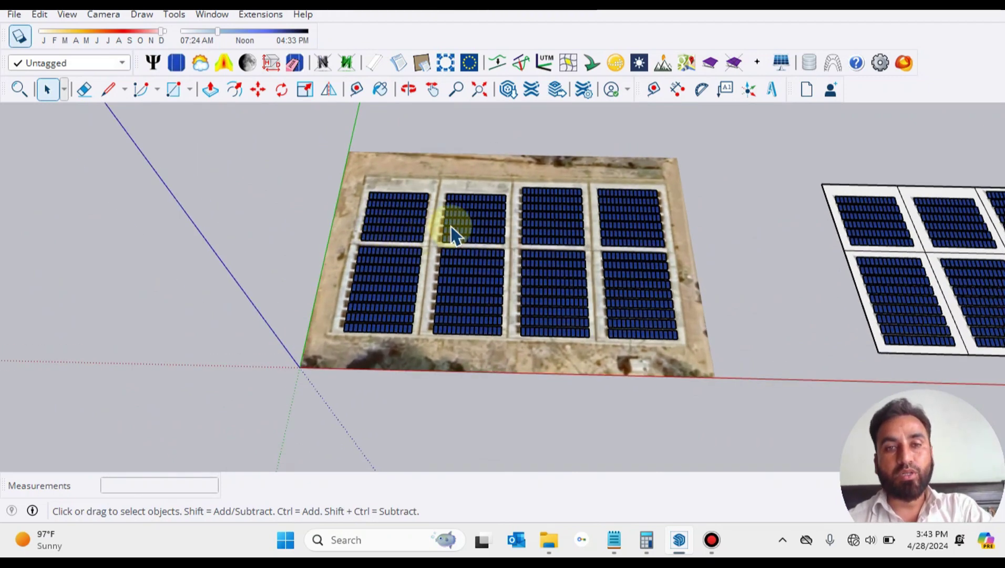
scroll(549, 265, "down", 2)
middle_click_drag(549, 265, 584, 314)
scroll(551, 310, "up", 1)
scroll(551, 307, "down", 2)
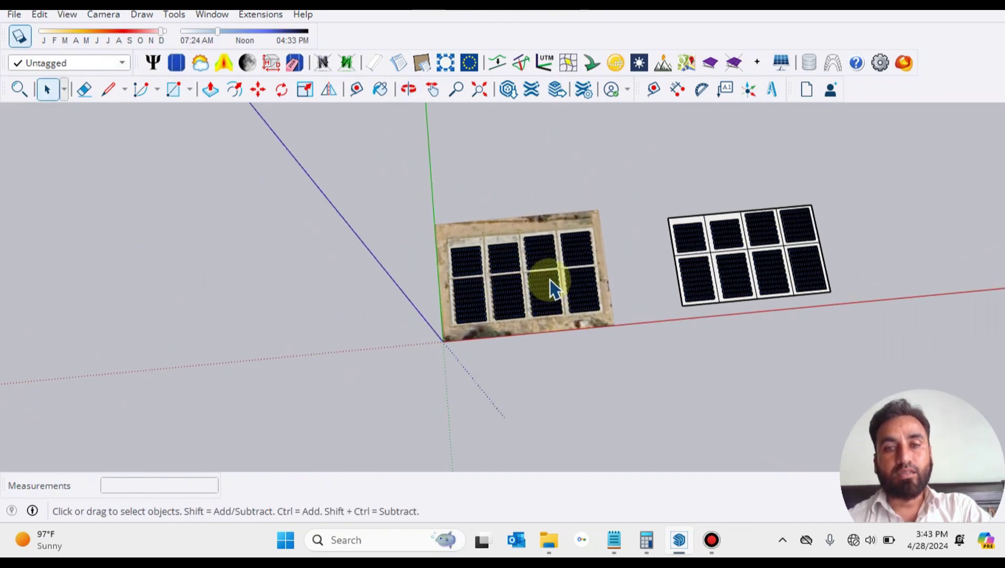
scroll(551, 278, "up", 2)
scroll(550, 278, "up", 1)
scroll(512, 348, "up", 2)
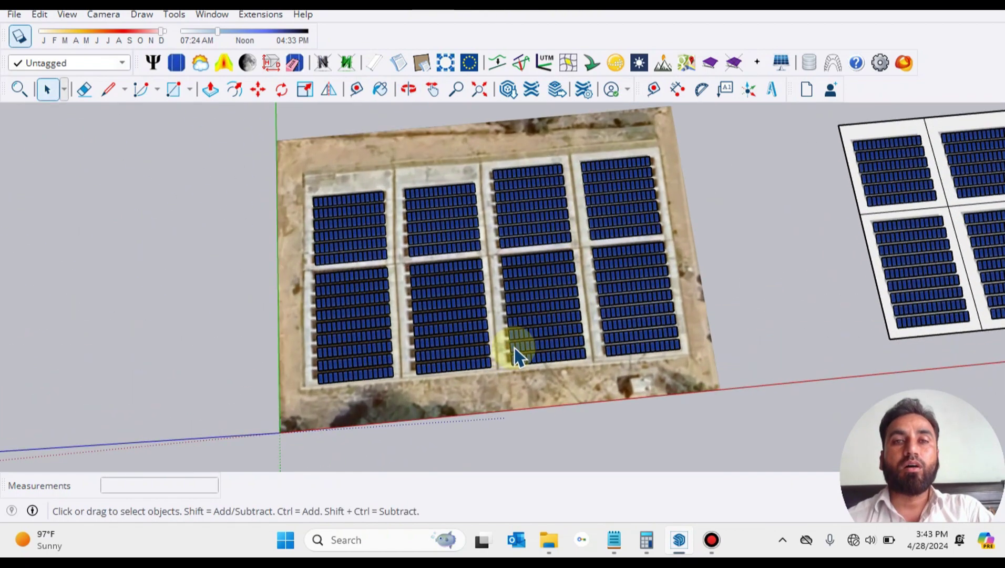
scroll(527, 349, "down", 3)
middle_click_drag(558, 410, 511, 398)
scroll(502, 386, "up", 1)
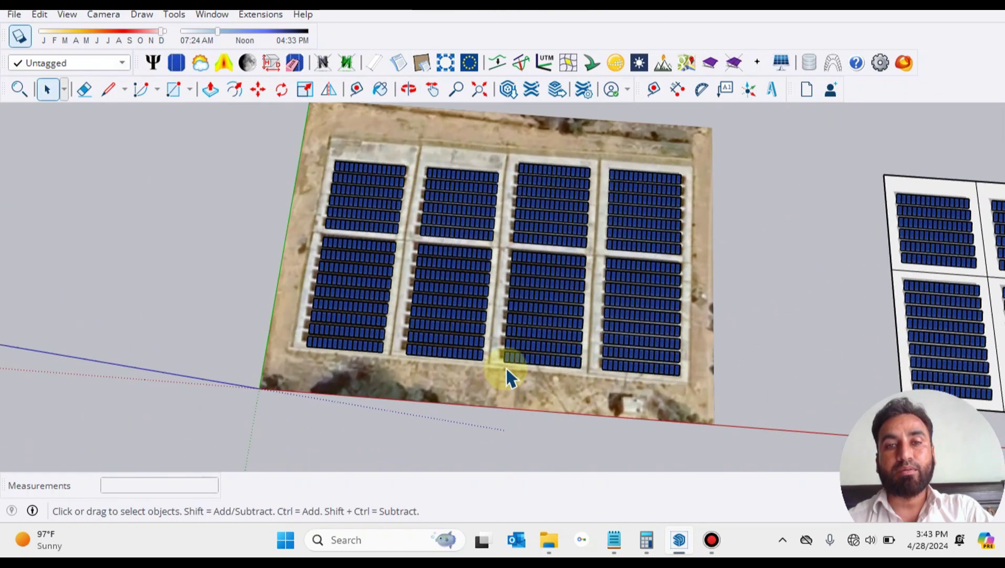
middle_click_drag(439, 319, 525, 331)
scroll(541, 328, "up", 1)
scroll(540, 328, "down", 3)
scroll(546, 332, "up", 2)
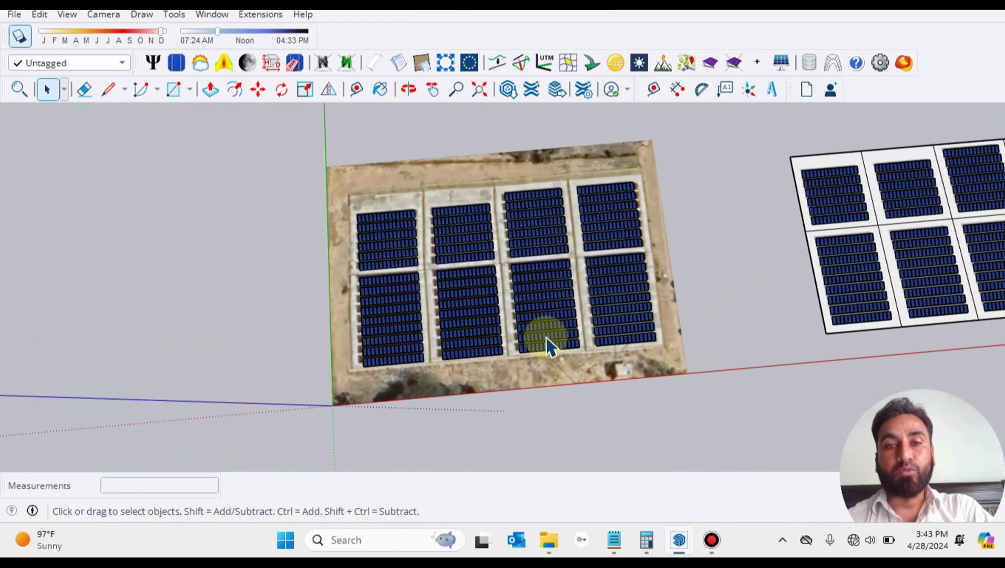